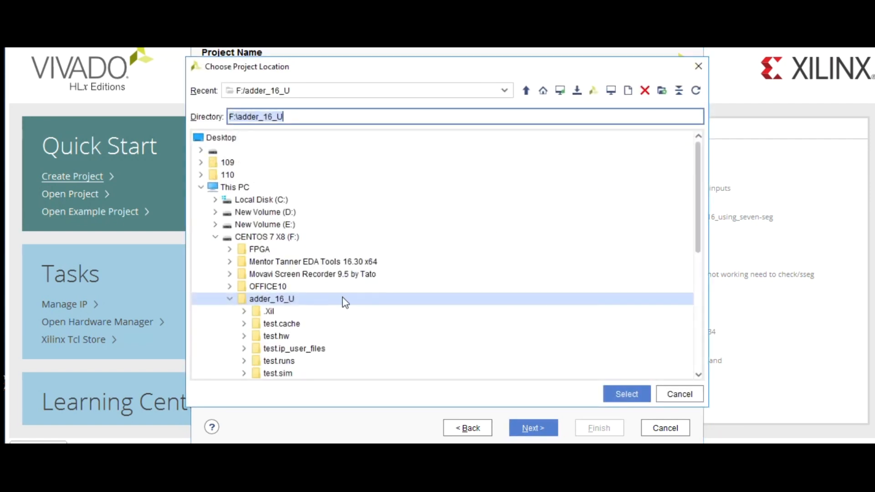
Create a new folder named u1 on the E: drive and choose it as the project location.
left_click(229, 299)
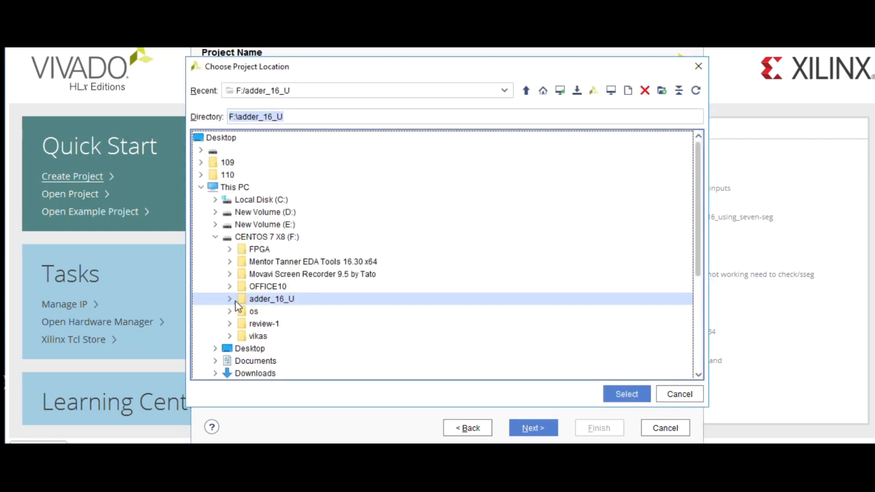
left_click(215, 225)
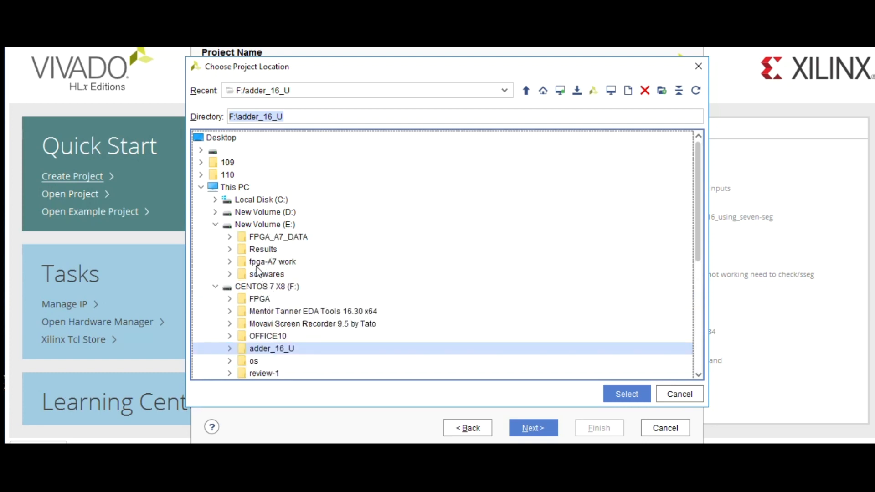
left_click(261, 225)
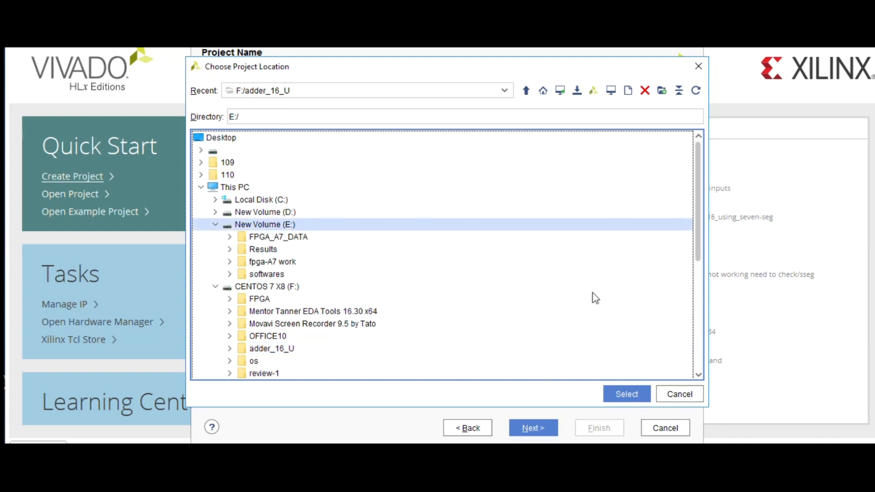
left_click(661, 91)
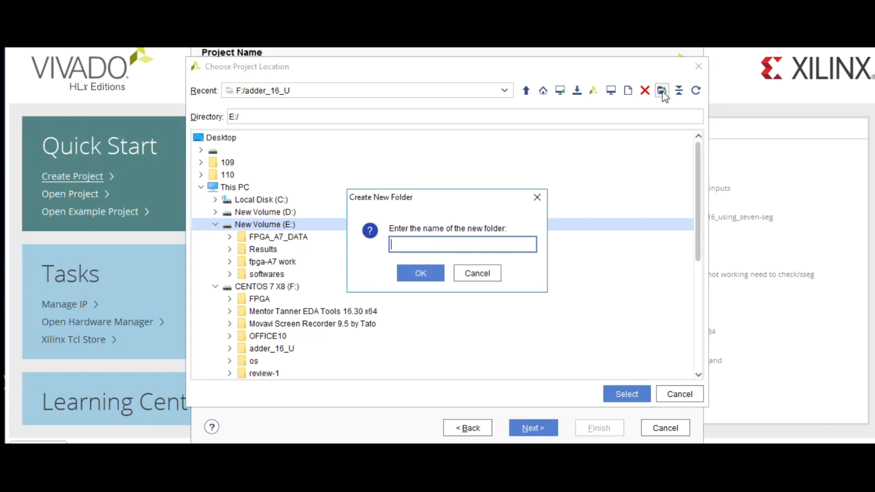
key("Return")
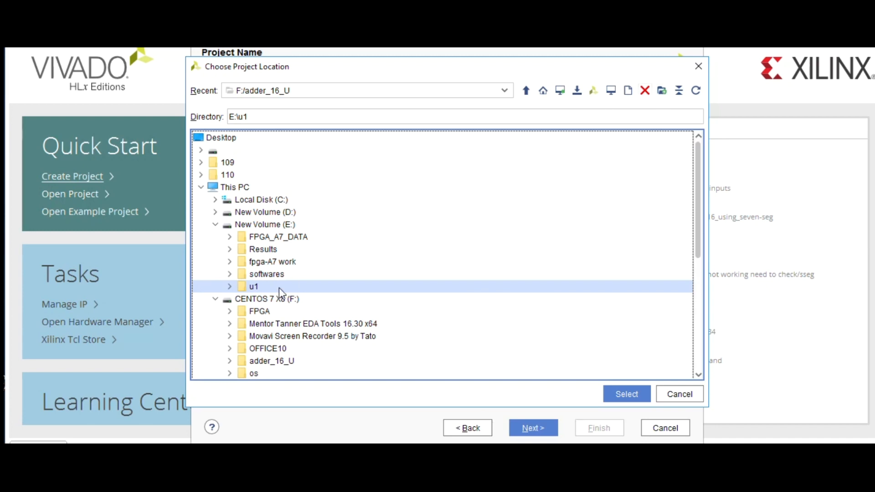
left_click(622, 395)
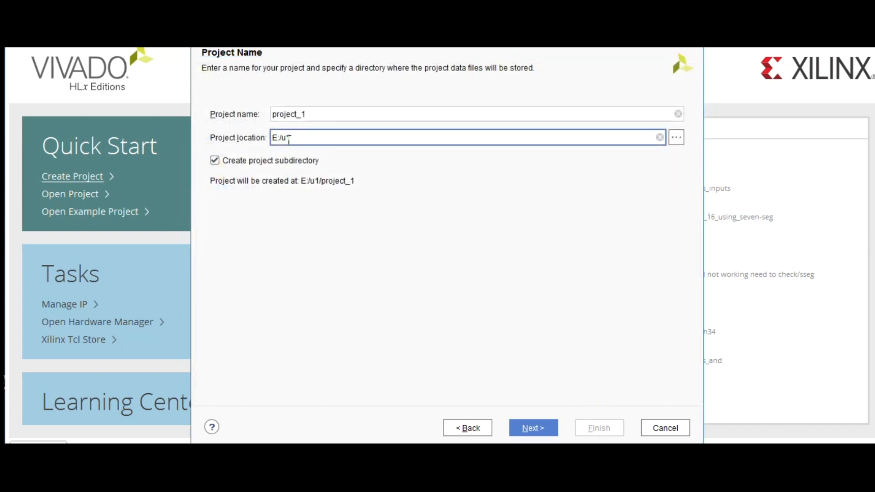
Name the project sum_16_U2 and proceed to the project type settings.
left_click(314, 114)
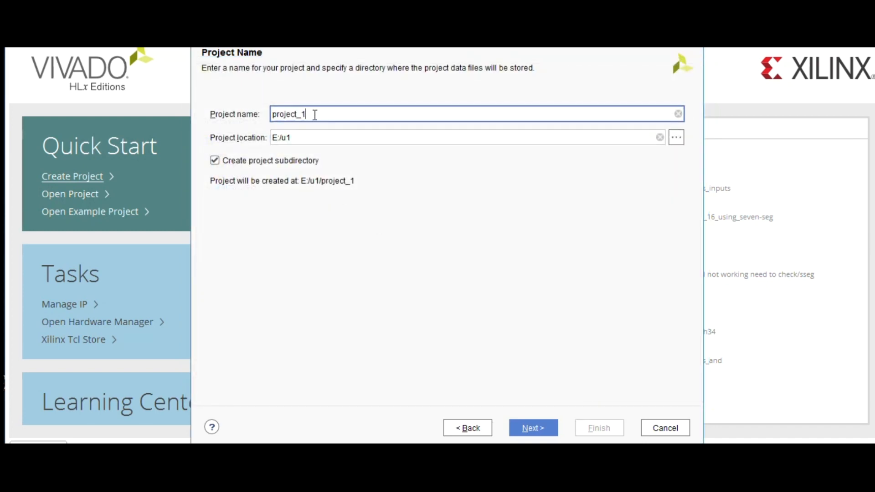
double_click(314, 114)
type("sum_16_")
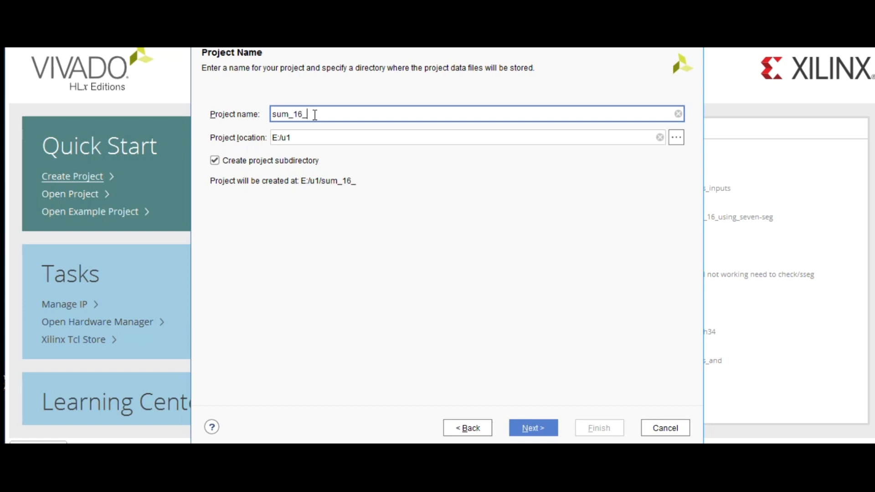
type("U2")
left_click(528, 428)
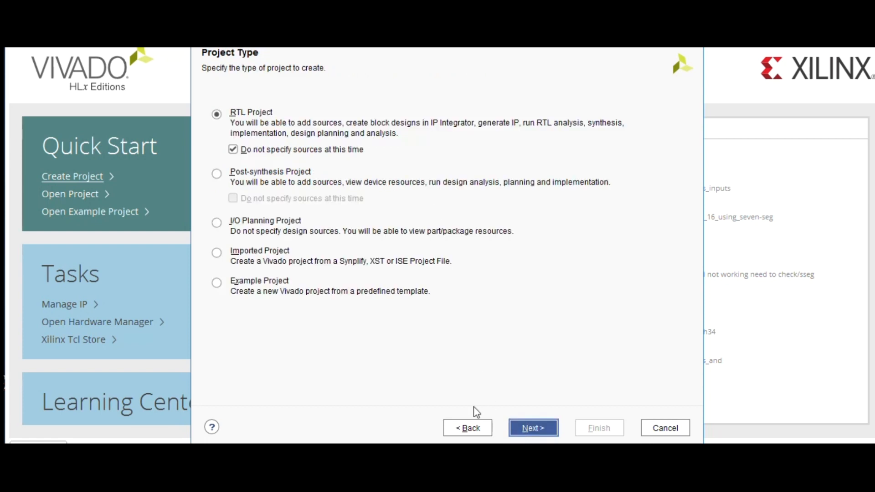
Create it as an RTL project without sources, using the edgeA7 board as the default part.
left_click(545, 427)
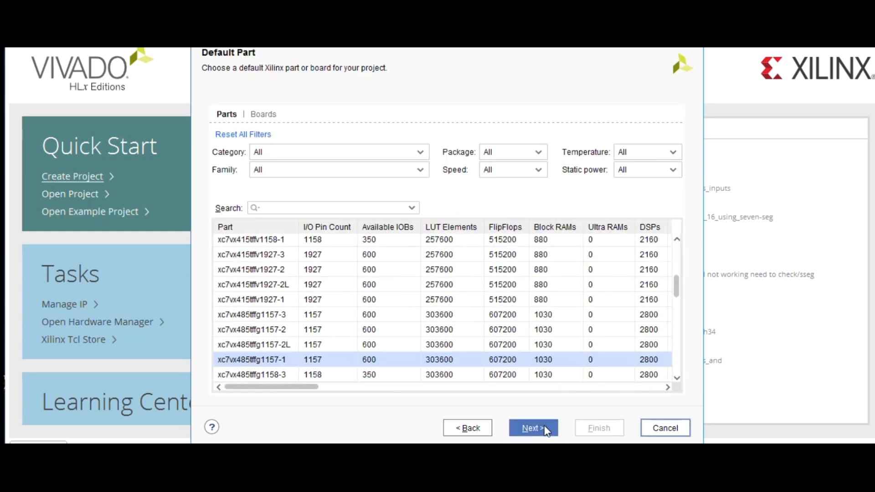
left_click(262, 119)
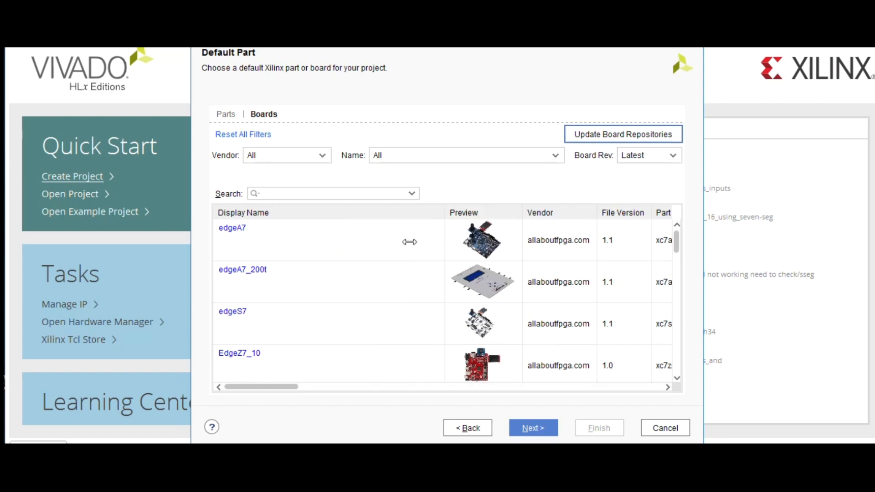
left_click(291, 238)
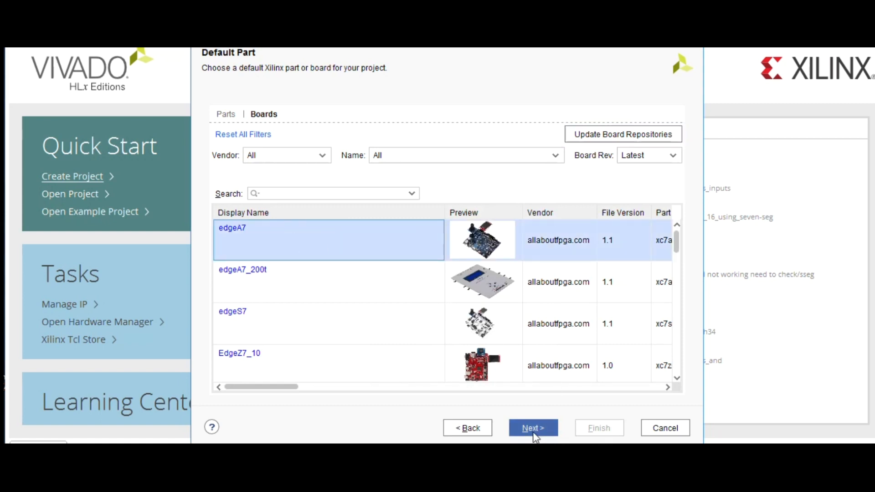
left_click(533, 429)
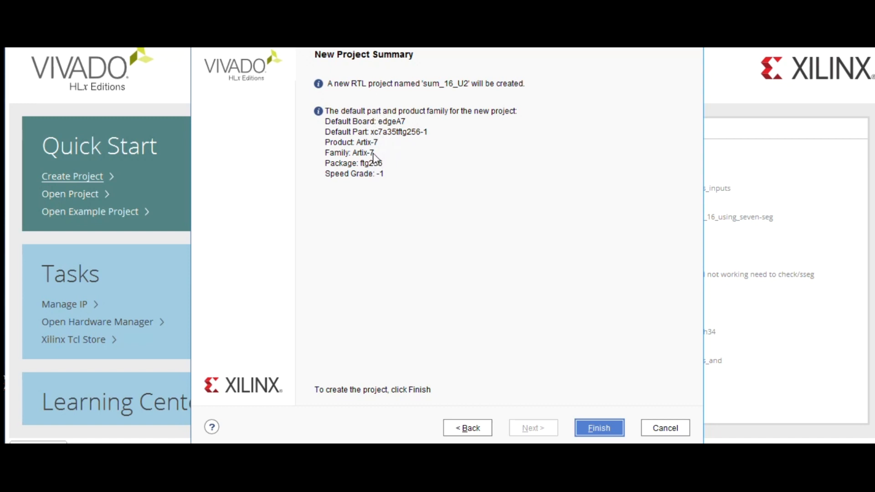
left_click(597, 423)
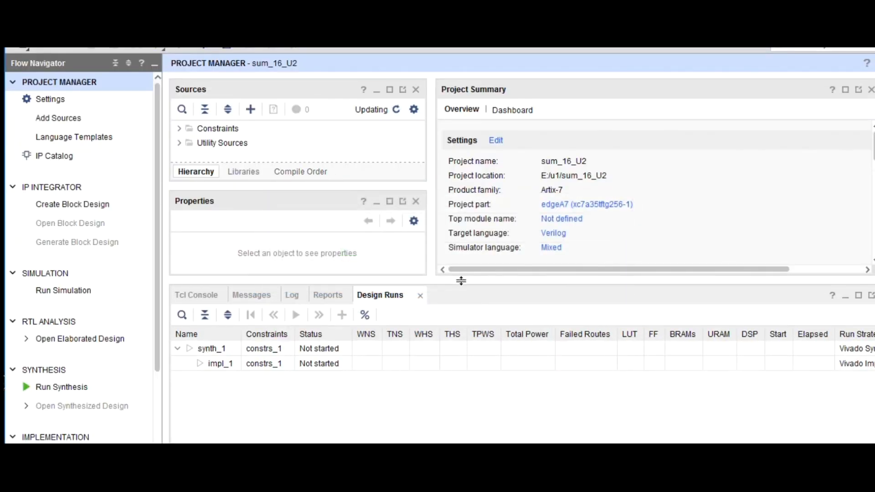
Create a Verilog design source file named adder_sub, stored local to the project.
left_click_drag(466, 296, 453, 357)
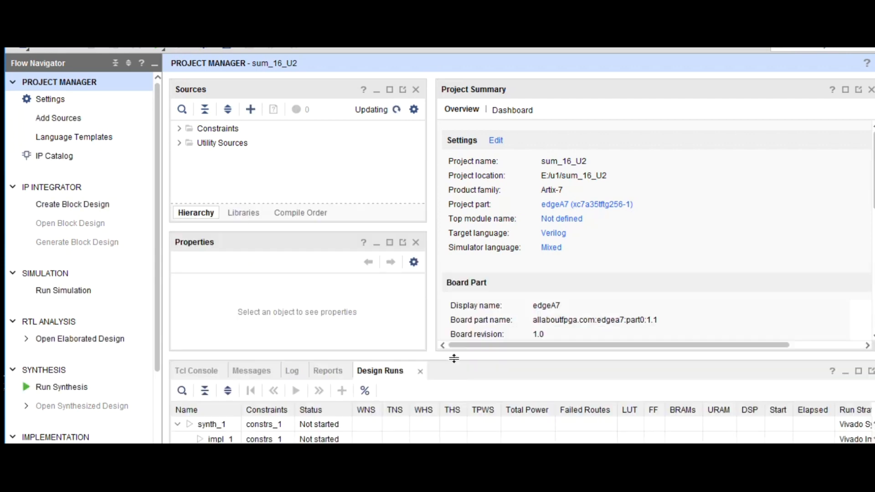
left_click(250, 110)
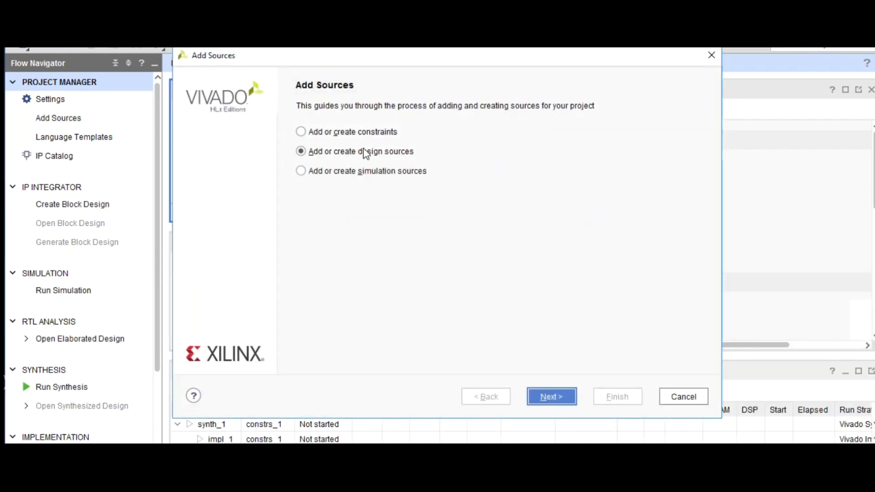
left_click(555, 402)
left_click(524, 301)
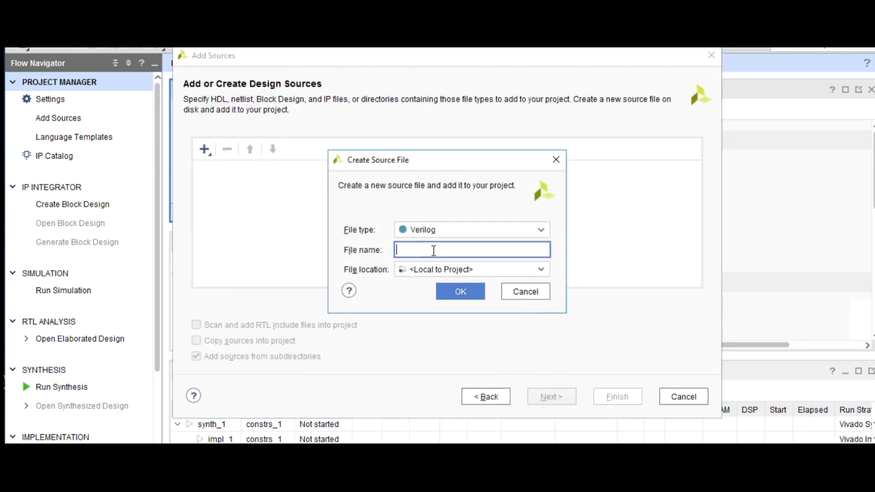
type("adder_sub")
left_click(461, 290)
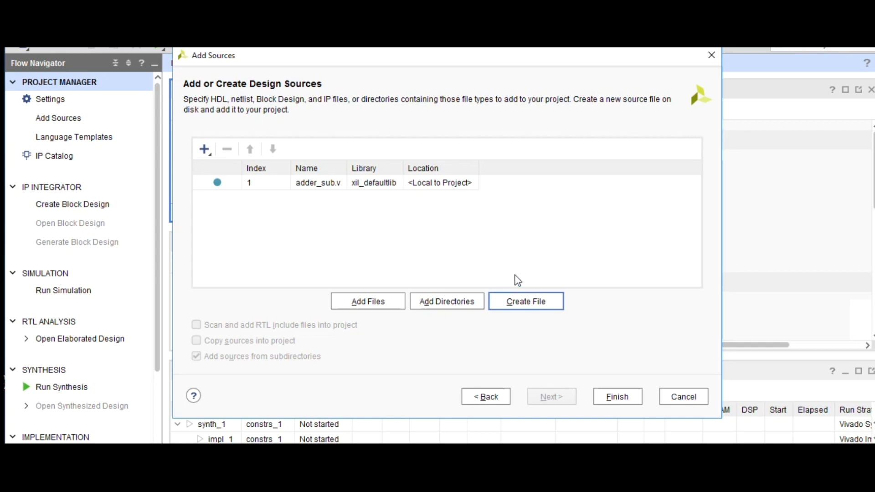
Finish adding the source file and accept the adder_sub module definition without any I/O ports.
left_click(523, 305)
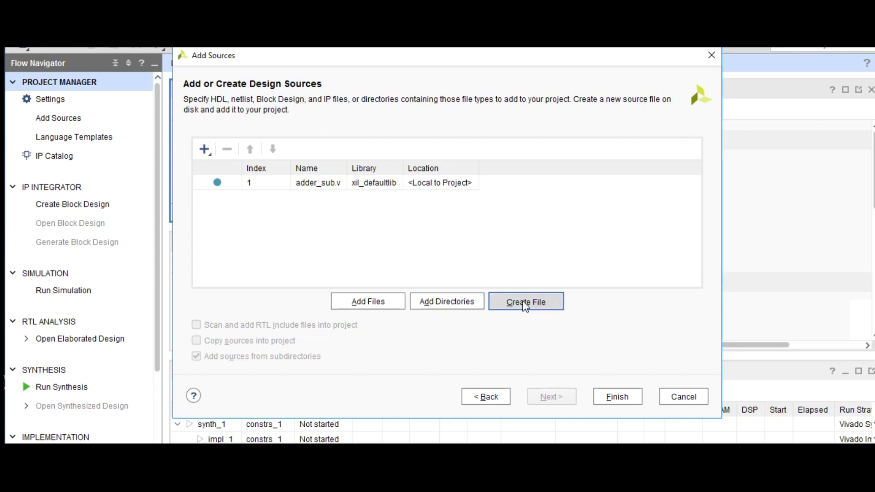
left_click(524, 291)
left_click(611, 395)
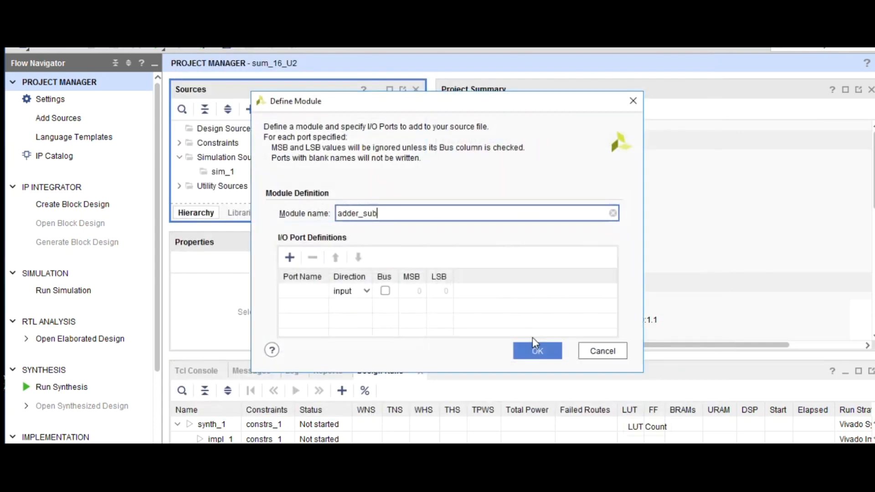
left_click(530, 346)
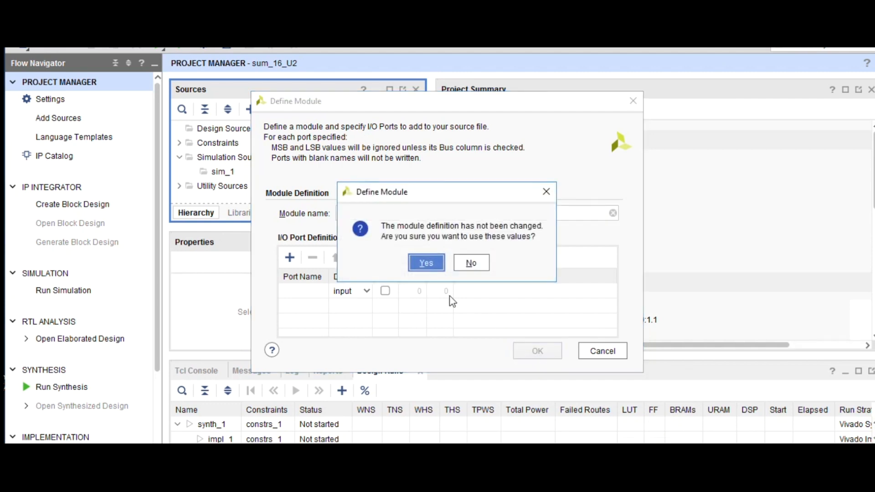
left_click(430, 264)
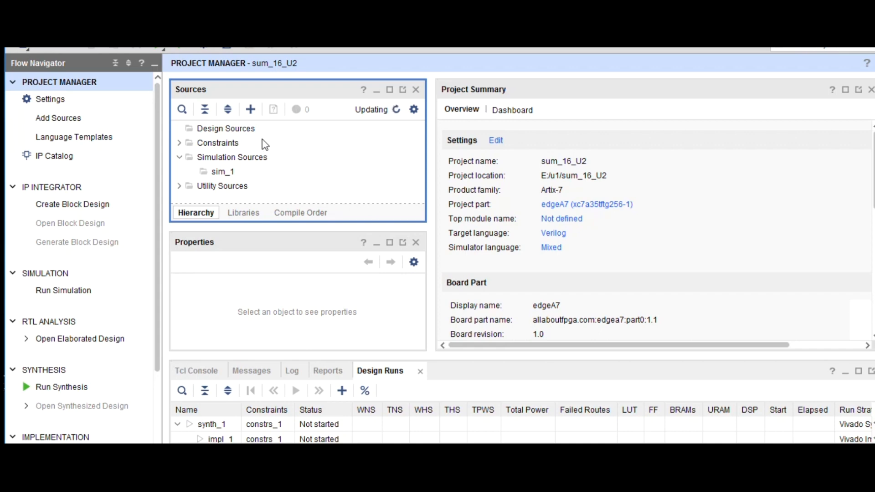
Open adder_sub.v and pull the closing bracket of the empty port list up onto the module line.
double_click(227, 145)
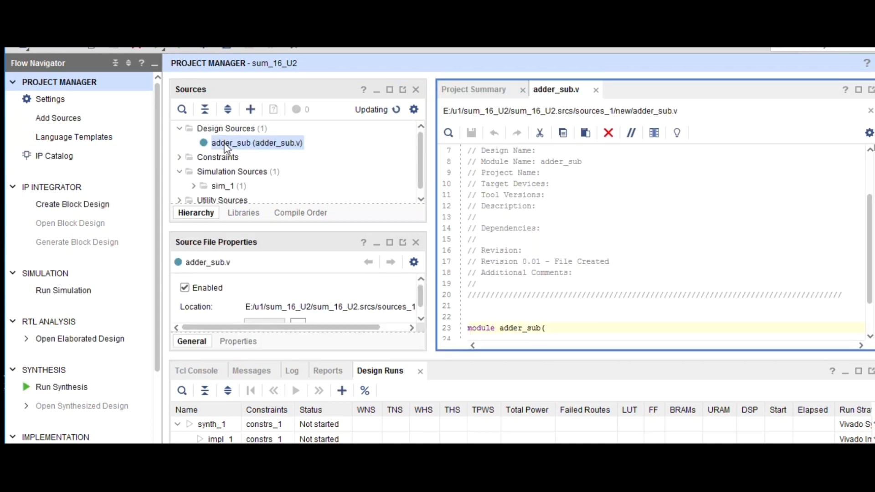
left_click(615, 282)
scroll(598, 273, "down", 2)
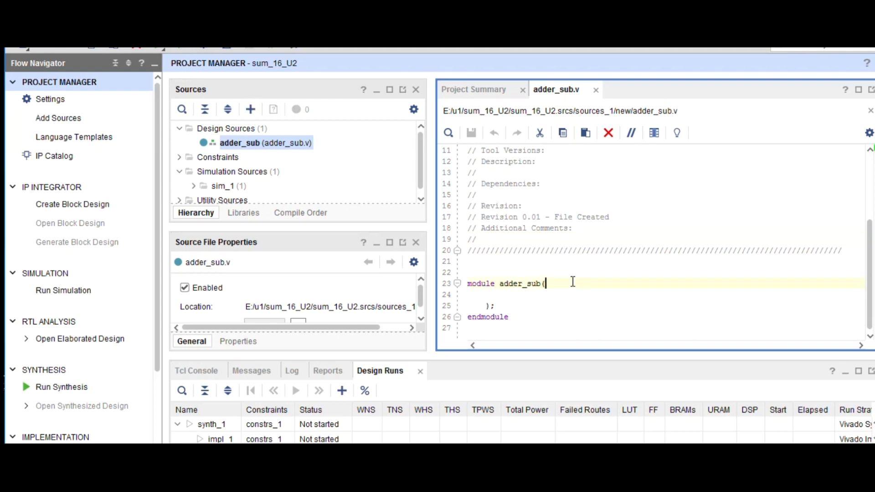
key("Delete")
key("Delete")
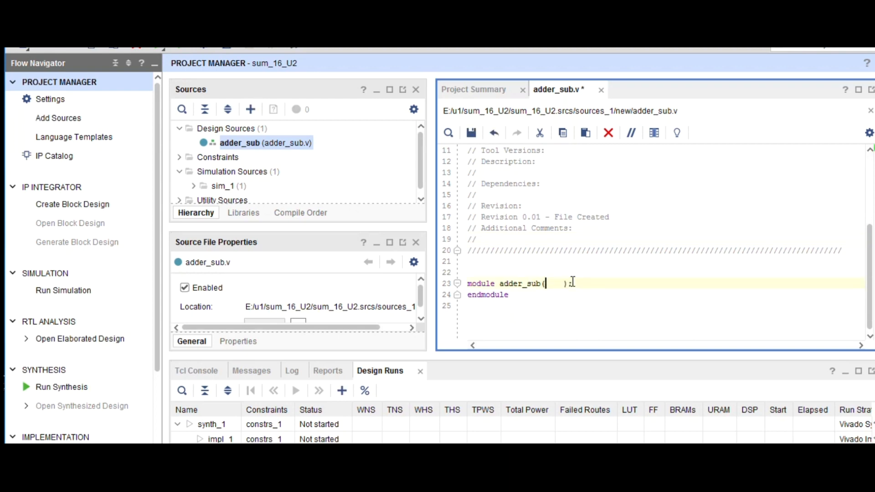
key("Right")
Switch to the block diagram and relabel the 16-bit adder block as adder_sub.
key("alt+Tab")
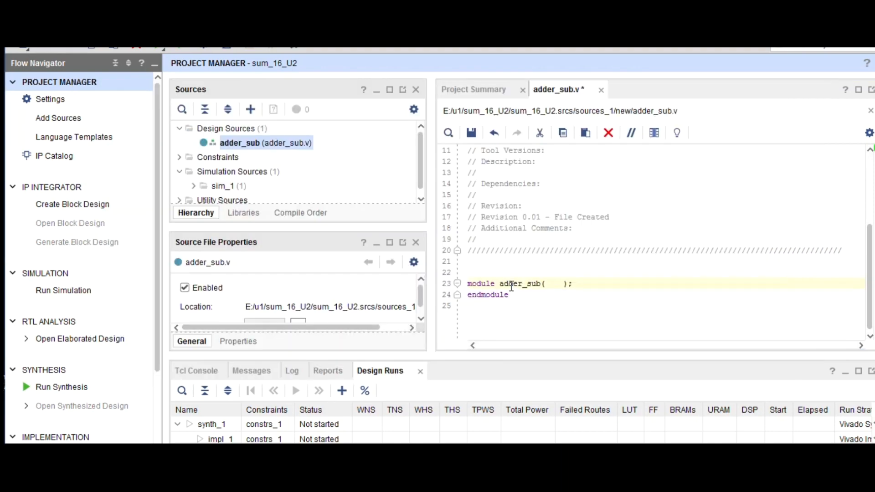
key("alt+Tab")
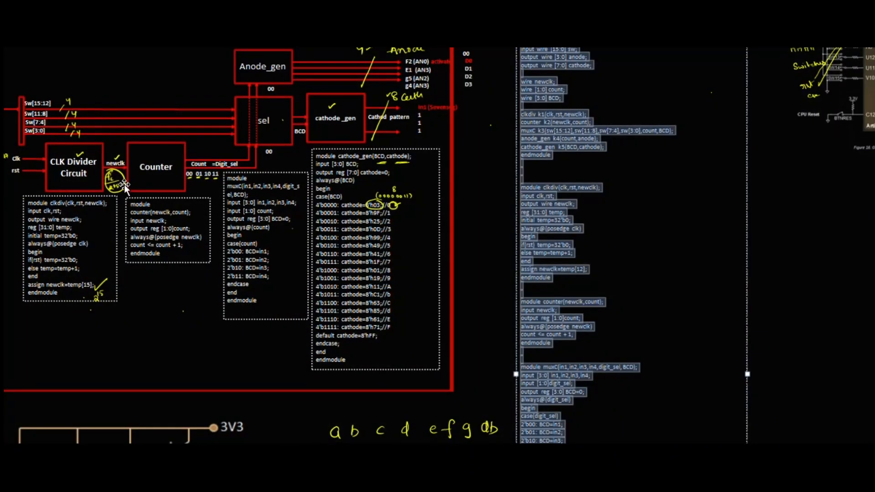
scroll(245, 196, "left", 5)
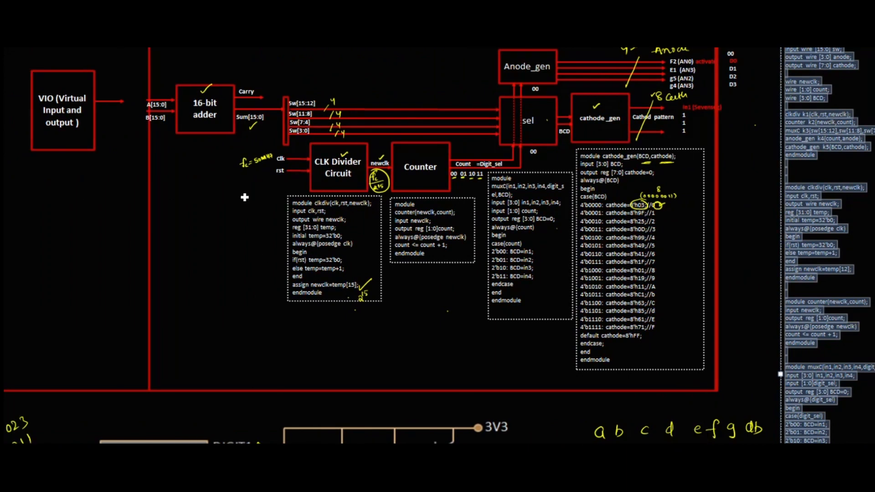
left_click(217, 115)
key("ctrl+a")
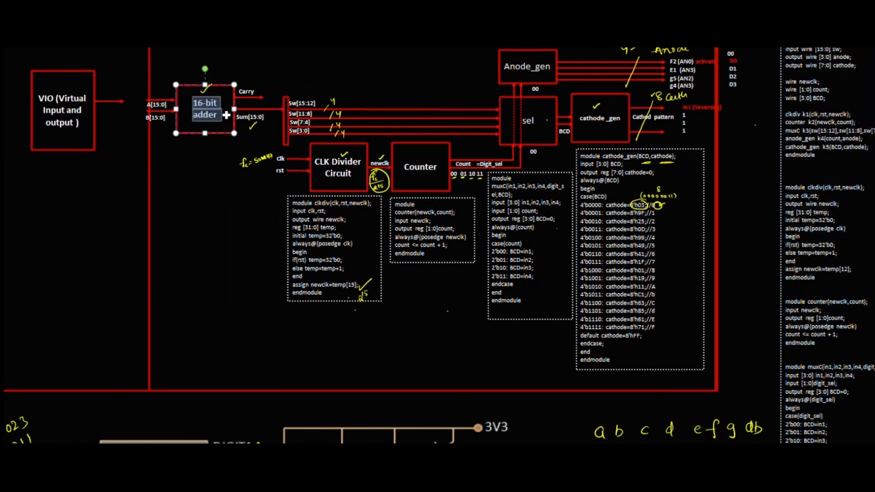
type("adder")
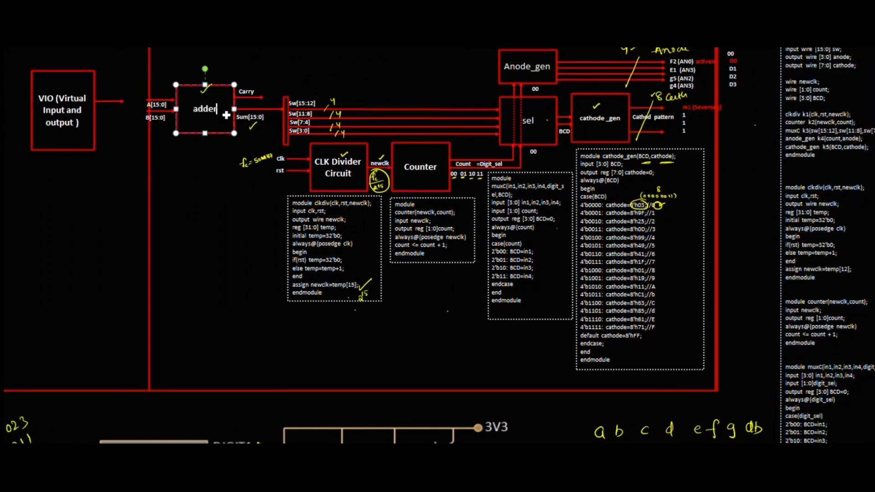
type("_sub")
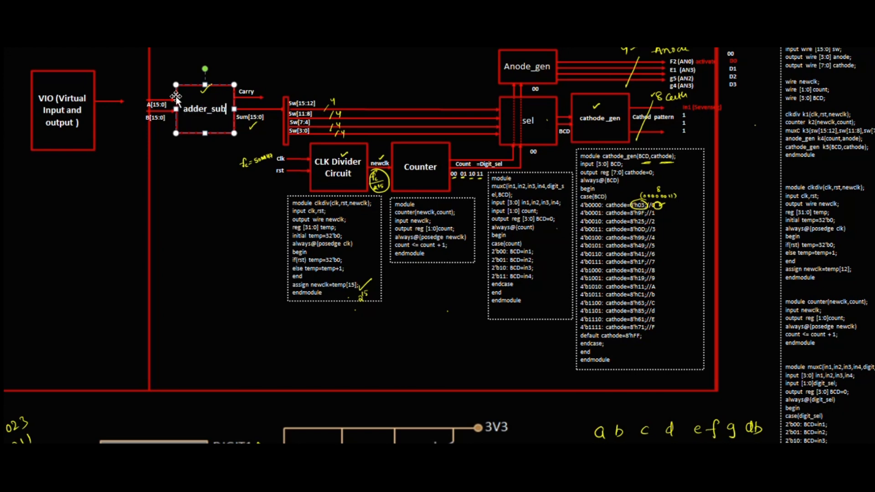
key("Escape")
key("Escape")
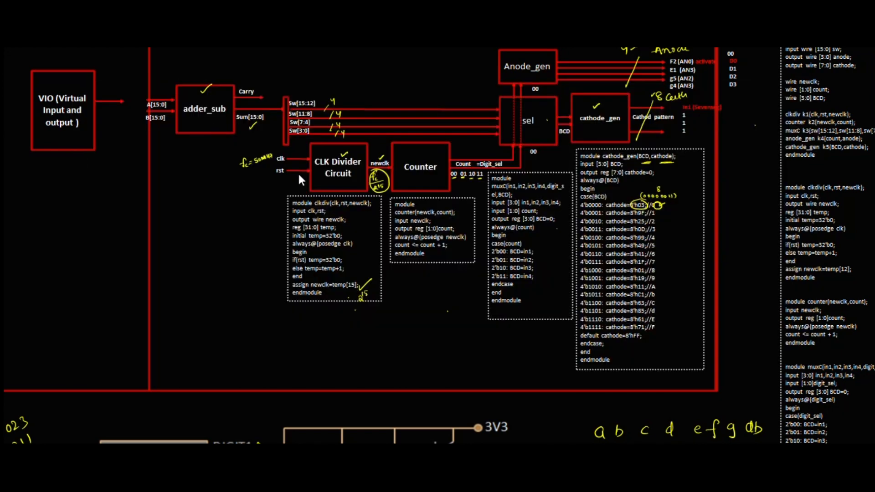
Return to Vivado and list the ports a,b,sum,carry in the adder_sub module header, removing the surplus spaces before the bracket.
key("alt+Tab")
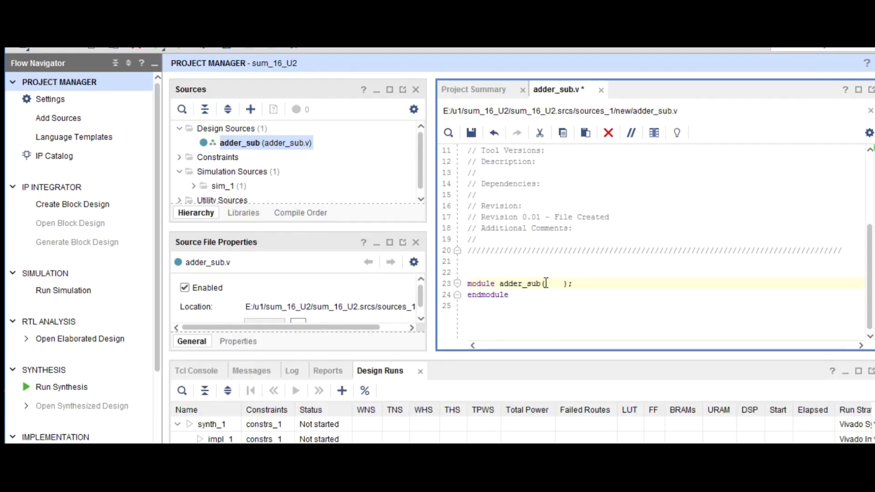
type("b,sum,carry")
key("Delete")
key("Delete")
Below the adder_sub module header, declare the ports with inout a,b; and output wire sum;.
key("Return")
type("inout a,b;")
key("Return")
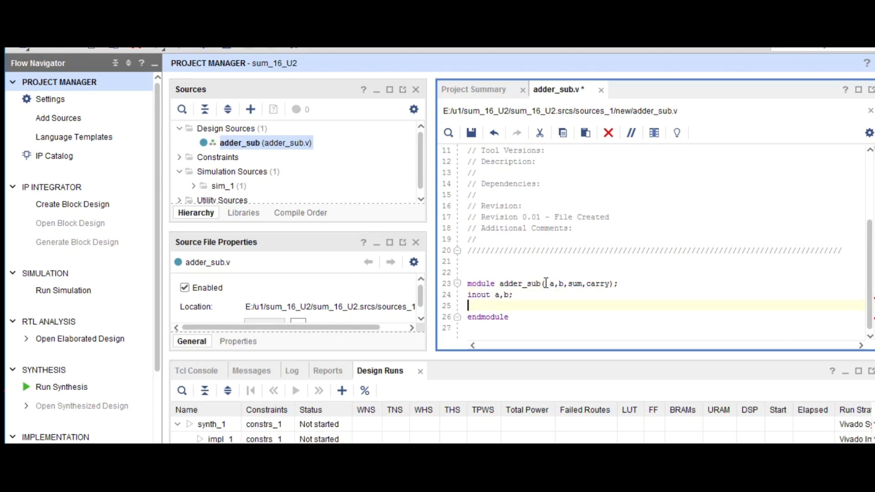
type("out")
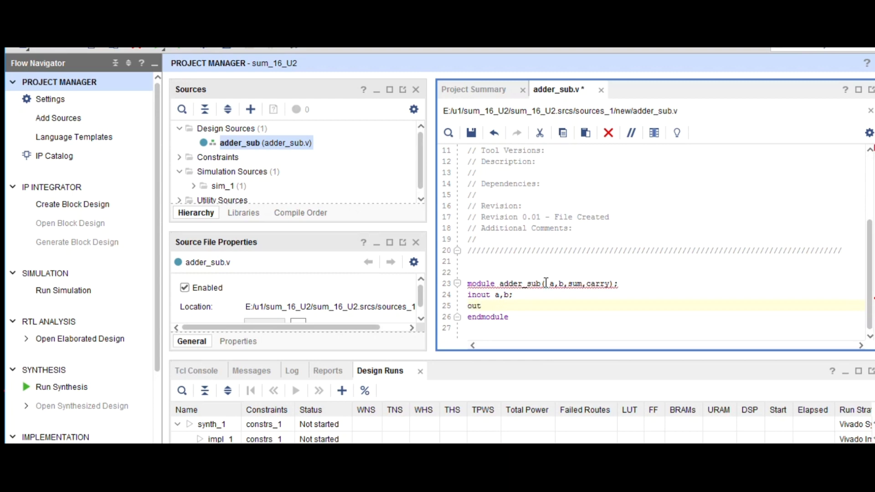
type("put wire sum;")
key("Return")
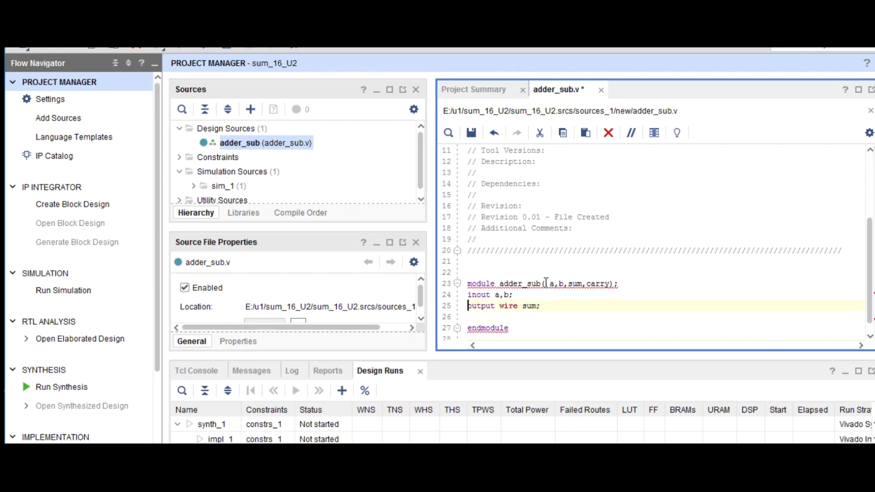
Duplicate the output wire declaration onto the line below sum and complete it as output wire carry;.
key("ctrl+shift+Right")
key("ctrl+shift+Right")
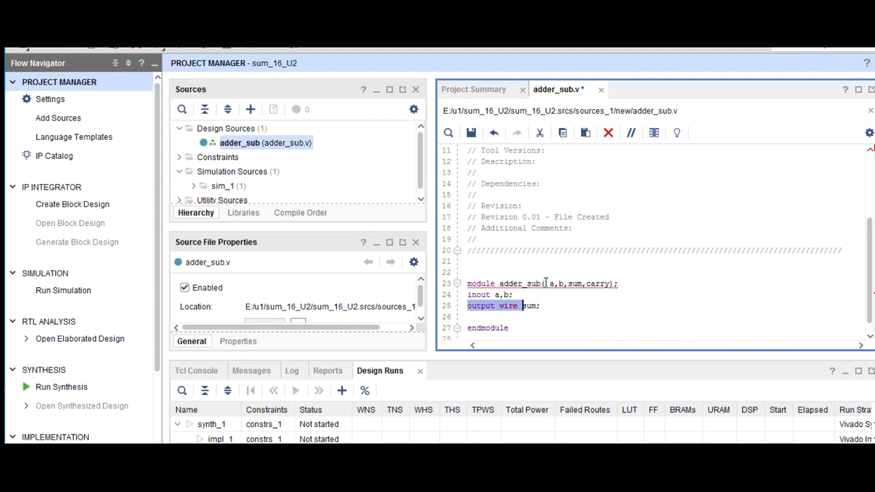
key("ctrl+c")
key("Down")
key("ctrl+v")
type("carr")
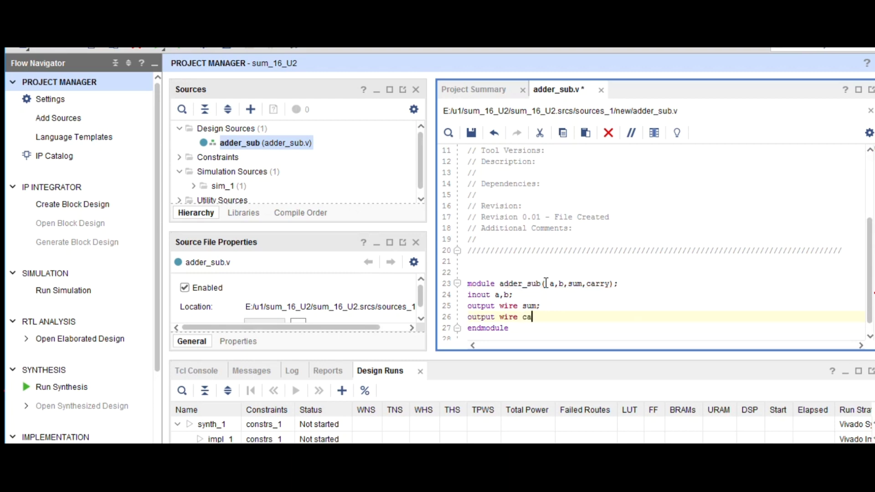
type("y;")
Check the adder_sub port widths in the block diagram and add the range [15:0] to the sum output in Vivado.
key("alt+Tab")
key("alt+Tab")
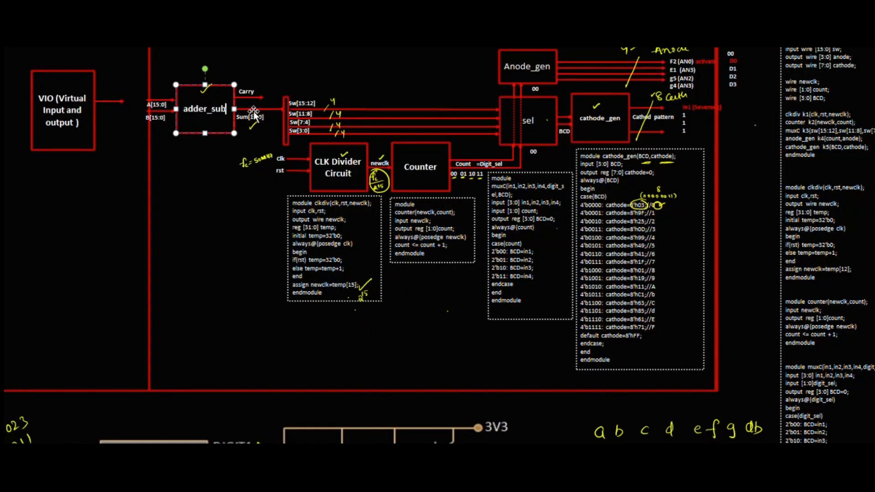
key("alt+Tab")
key("alt+Tab")
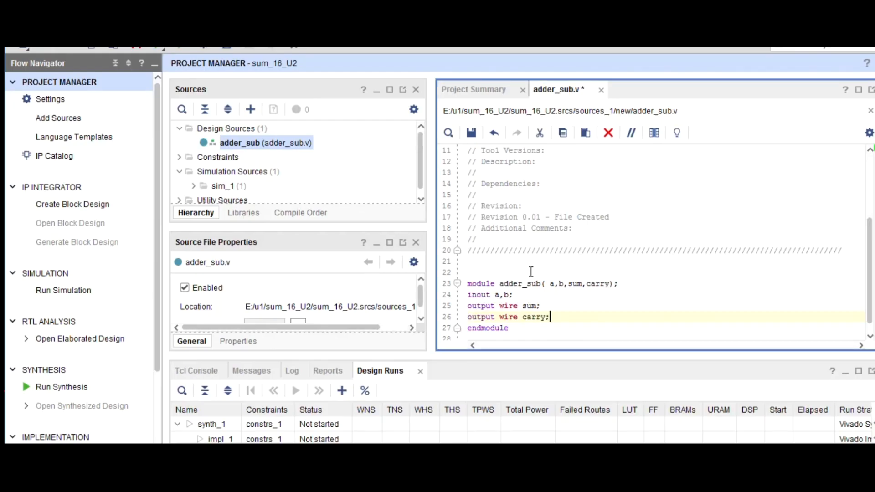
type("[]15")
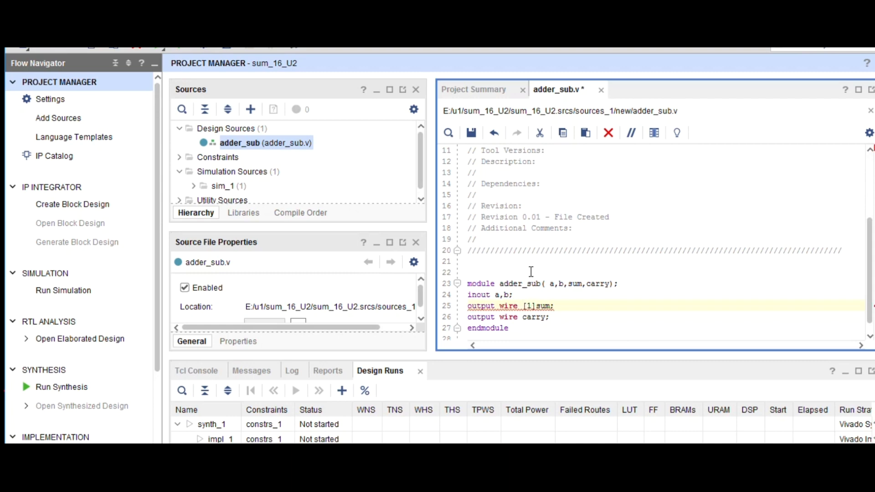
type(":0")
key("Down")
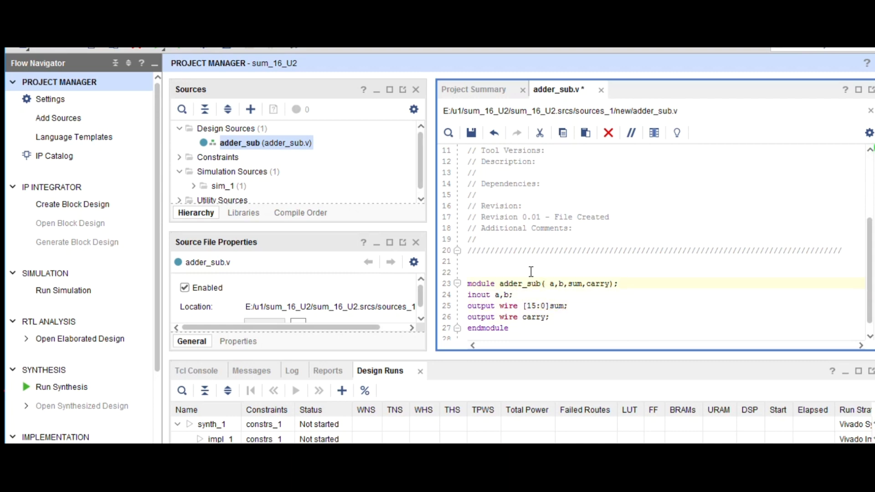
Remove the space before a in the module header and add the range [15:0] to the a,b declaration.
key("Delete")
key("Down")
key("Left")
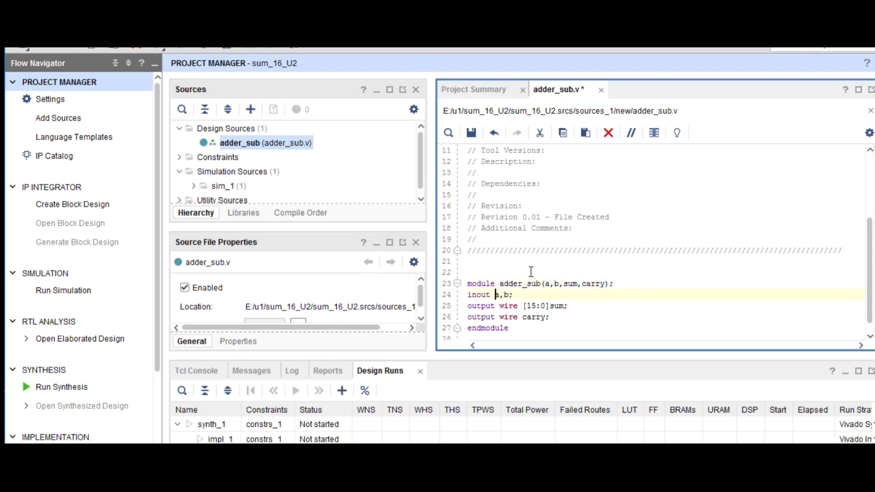
type("[]")
type("15:0")
Add the statement assign {carry,sum}=a+b; directly above endmodule and save adder_sub.v.
key("Down")
key("Down")
key("Down")
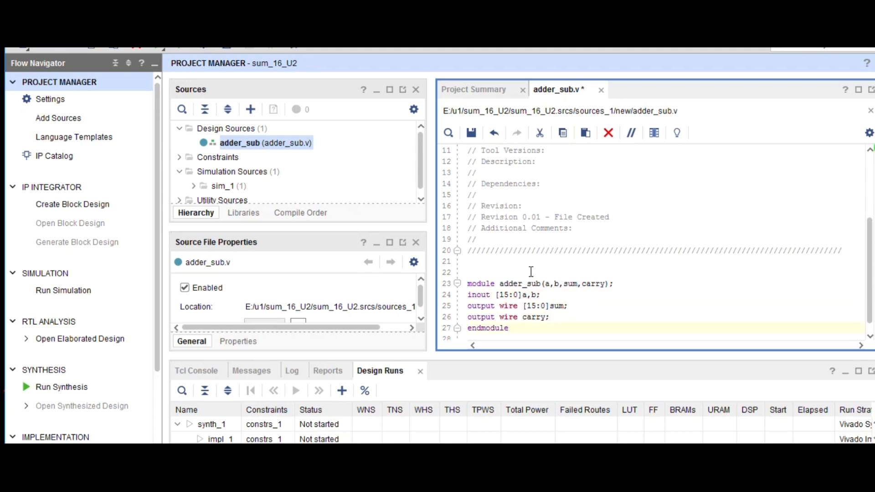
key("Return")
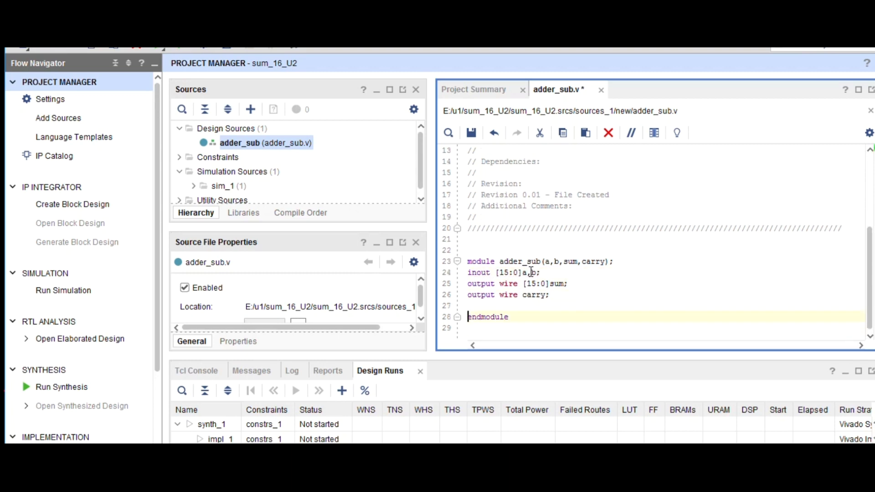
type("assign")
type("{}")
key("Left")
type("carry,sum")
key("Right")
type("=a")
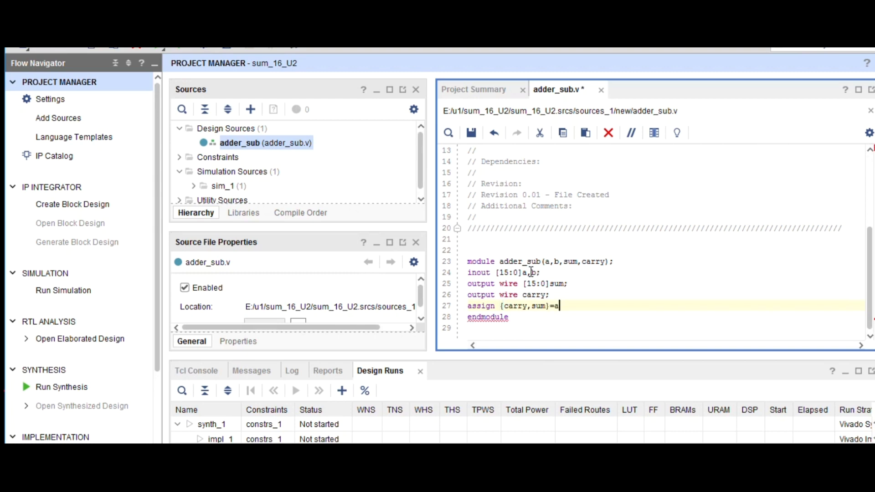
type("++b;")
key("Return")
key("Delete")
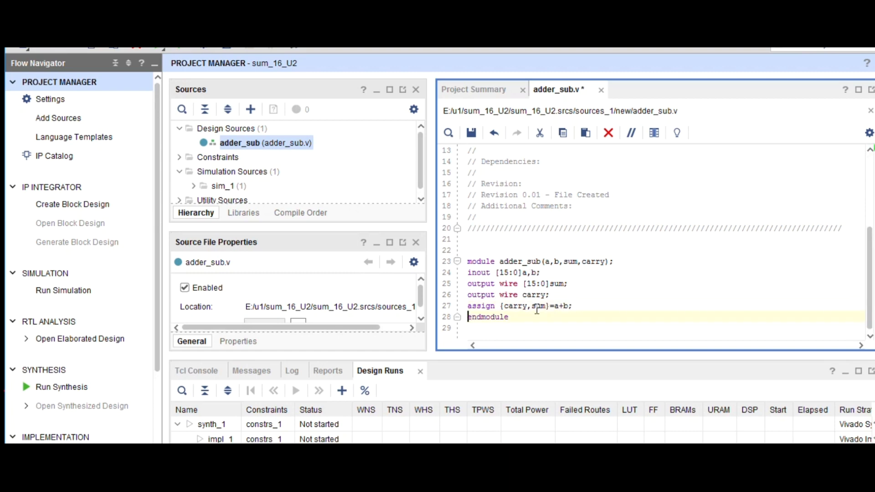
mouse_move(531, 310)
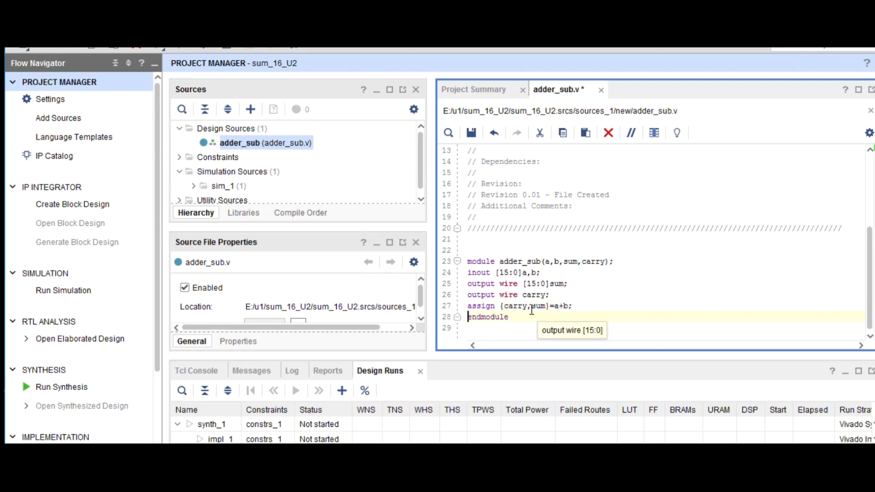
key("ctrl+s")
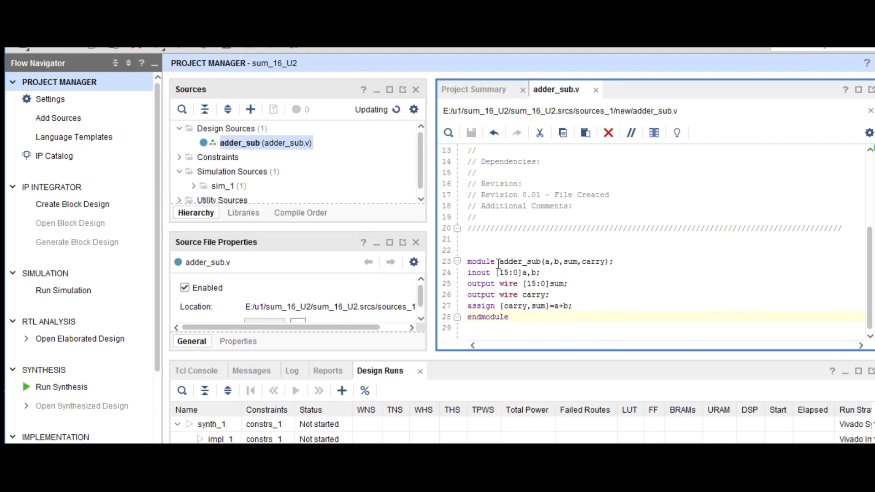
Add blank lines after adder_sub's endmodule, switch to the block diagram and copy the entire SSD Verilog text block.
left_click(522, 317)
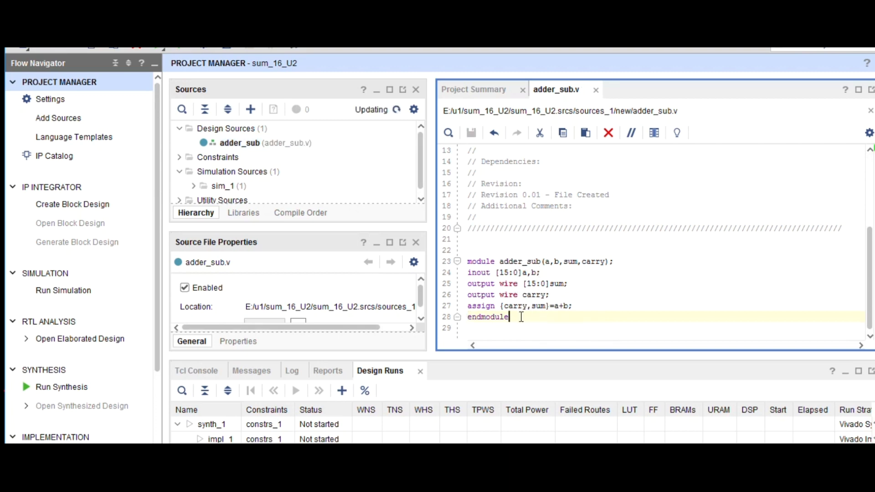
key("Return")
key("Return")
key("alt+Tab")
key("alt+Tab")
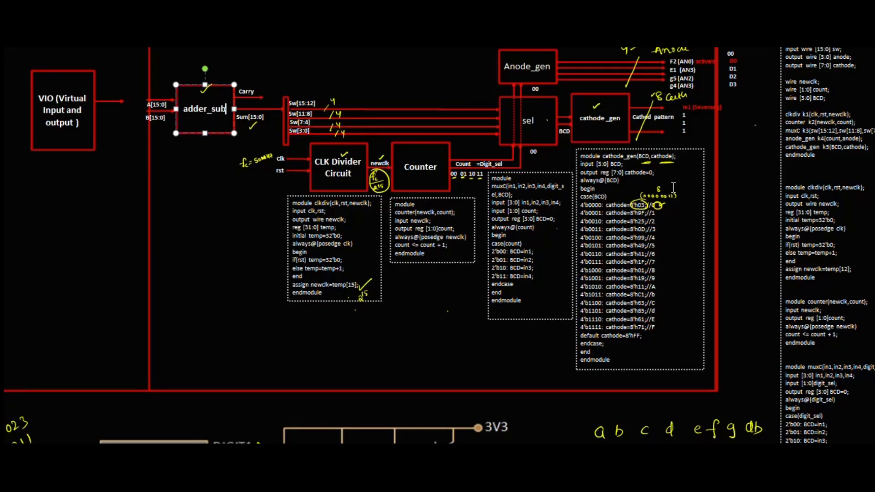
left_click(820, 203)
scroll(820, 203, "up", 3)
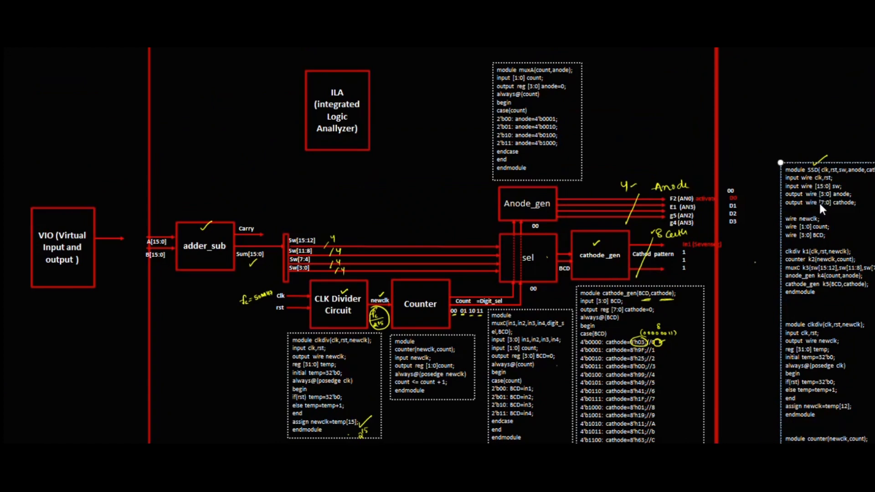
key("ctrl+a")
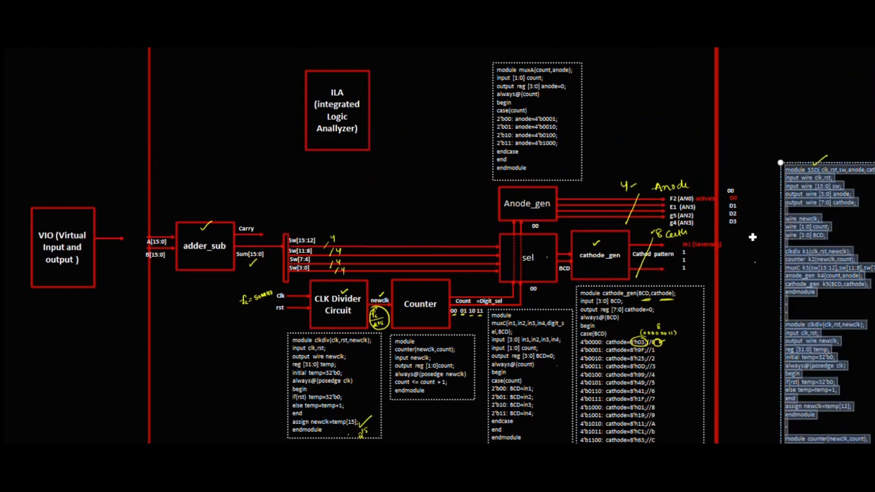
left_click(750, 264)
Return to Vivado and paste the copied SSD code below the adder_sub module.
key("alt+Tab")
key("alt+Tab")
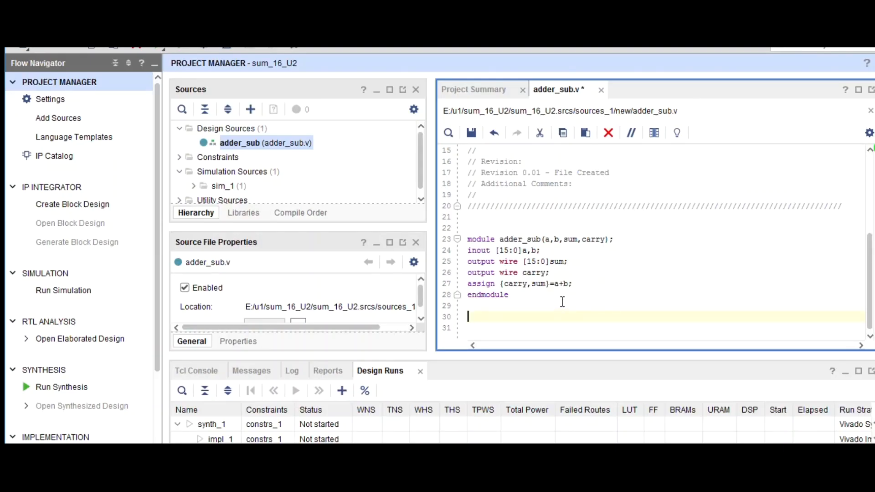
key("ctrl+v")
Review the pasted SSD, clkdiv, counter, muxC, cathode_gen and anode_gen modules and save adder_sub.v.
scroll(563, 302, "up", 10)
scroll(562, 302, "up", 20)
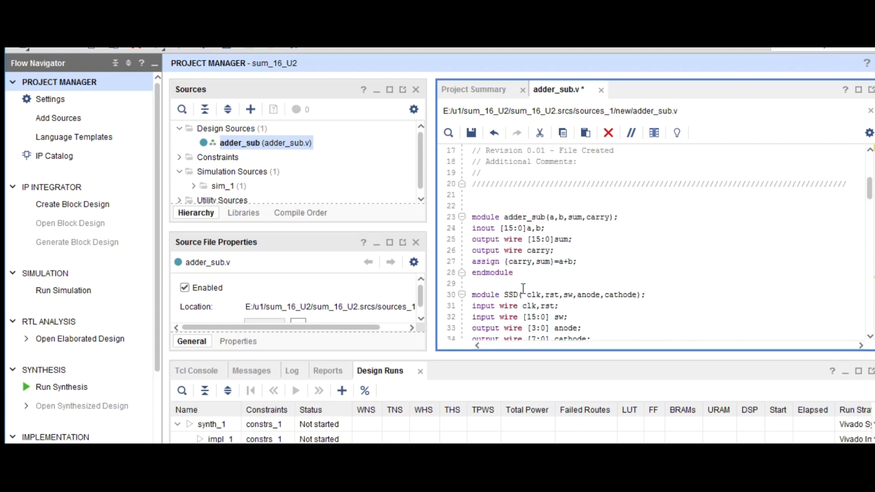
scroll(524, 289, "down", 4)
scroll(518, 291, "down", 5)
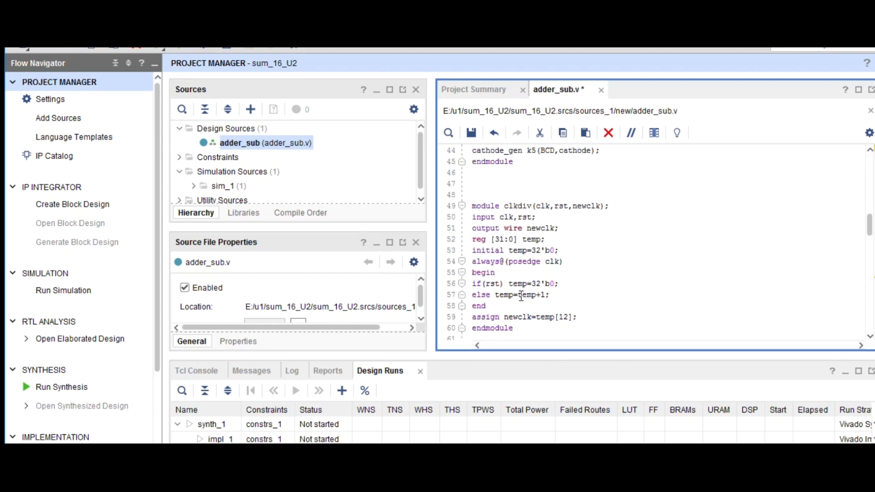
scroll(521, 296, "down", 6)
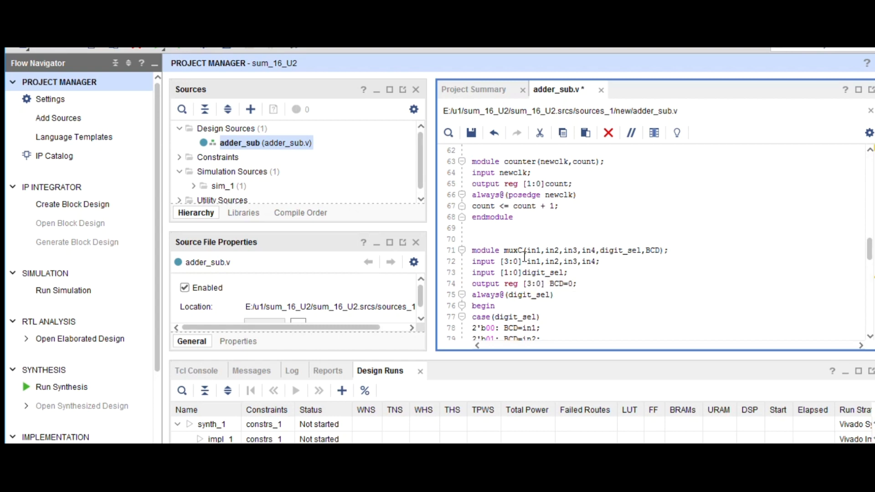
scroll(526, 269, "down", 2)
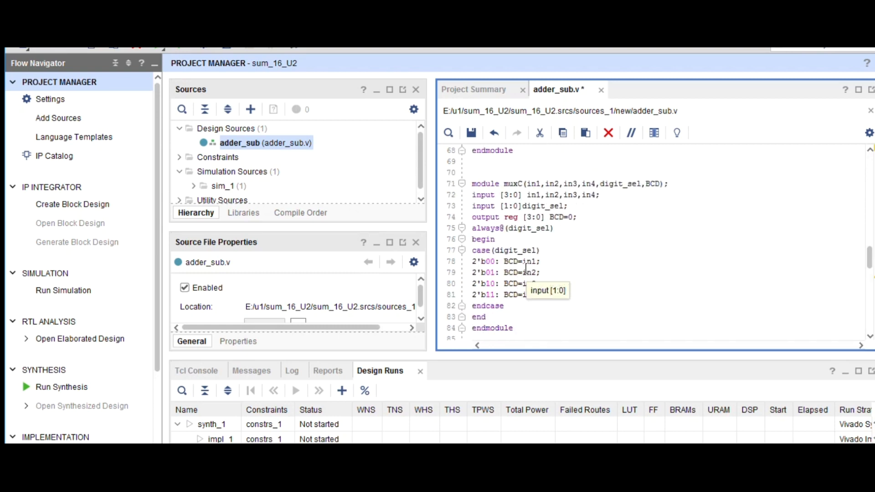
scroll(526, 270, "down", 3)
scroll(527, 270, "down", 11)
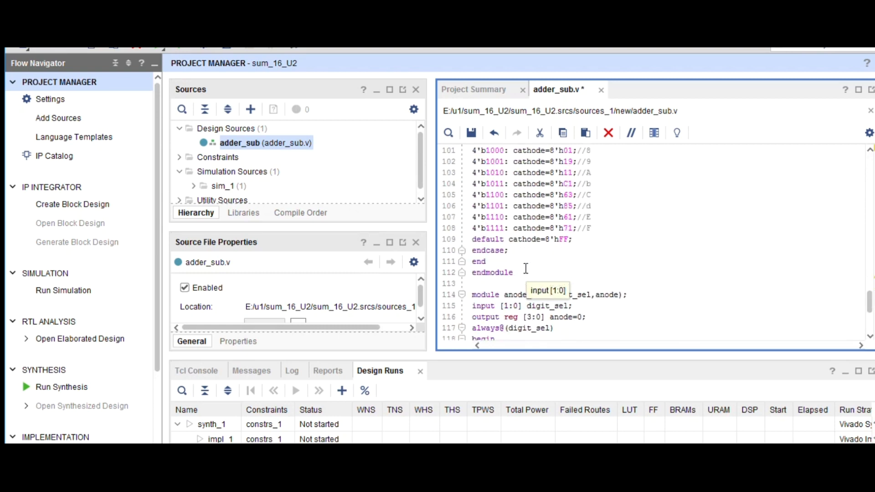
scroll(527, 270, "up", 20)
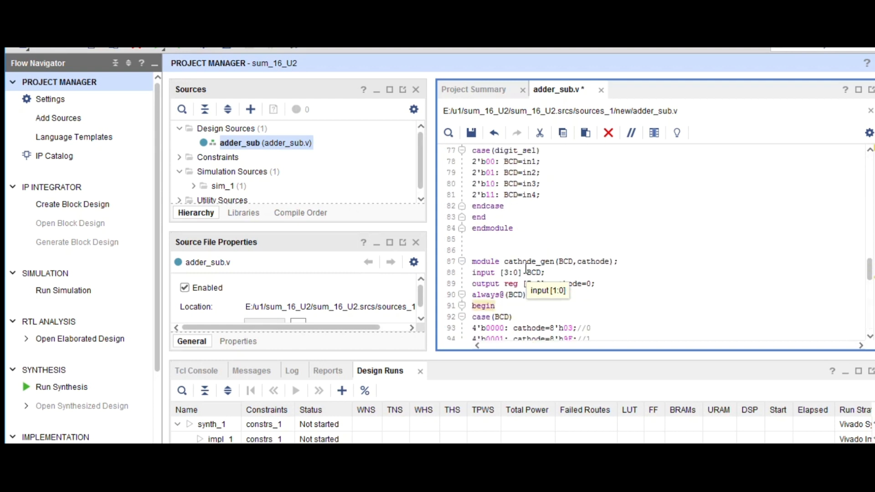
scroll(527, 269, "up", 4)
scroll(526, 270, "down", 4)
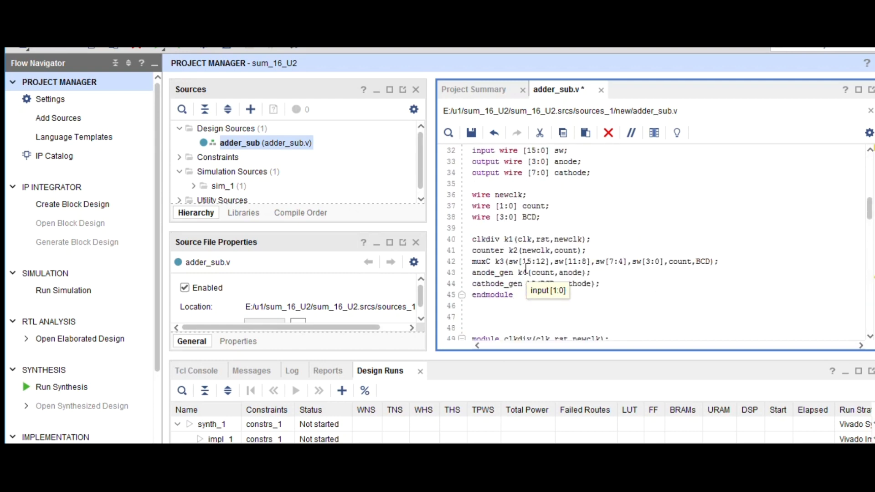
key("ctrl+s")
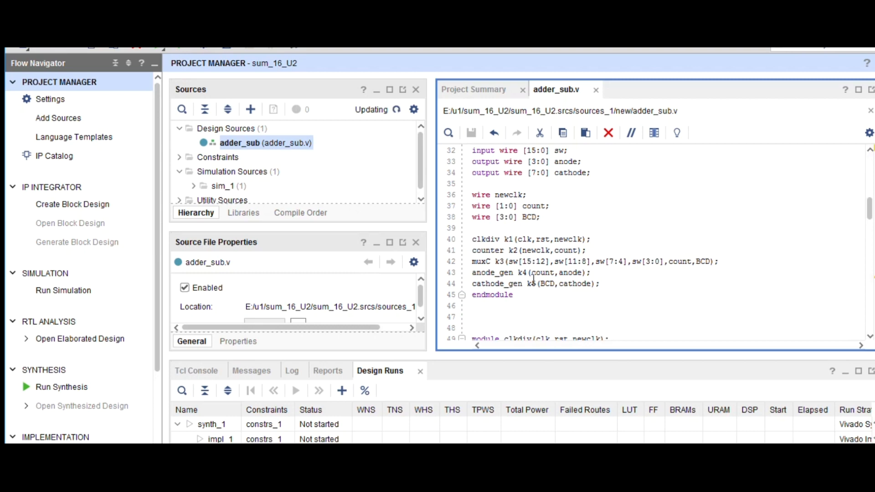
scroll(560, 283, "up", 9)
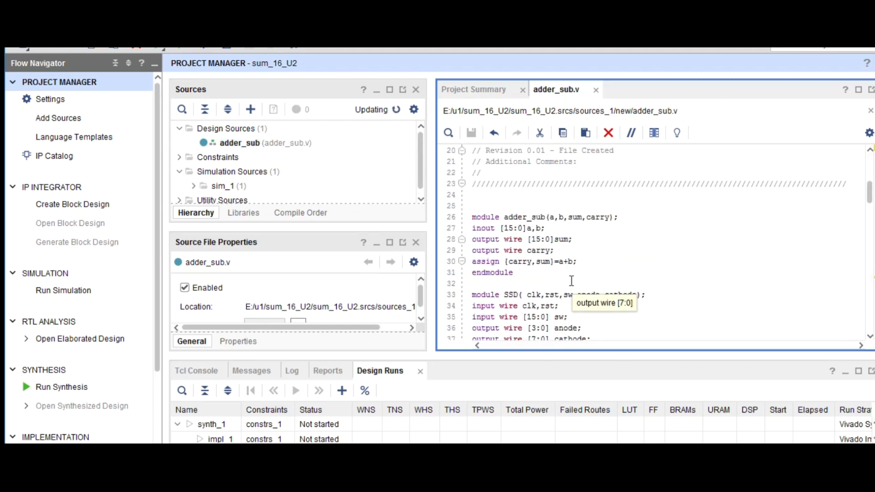
Switch to the block diagram to review how the blocks connect and return to the Vivado design sources.
key("alt+Tab")
key("Tab")
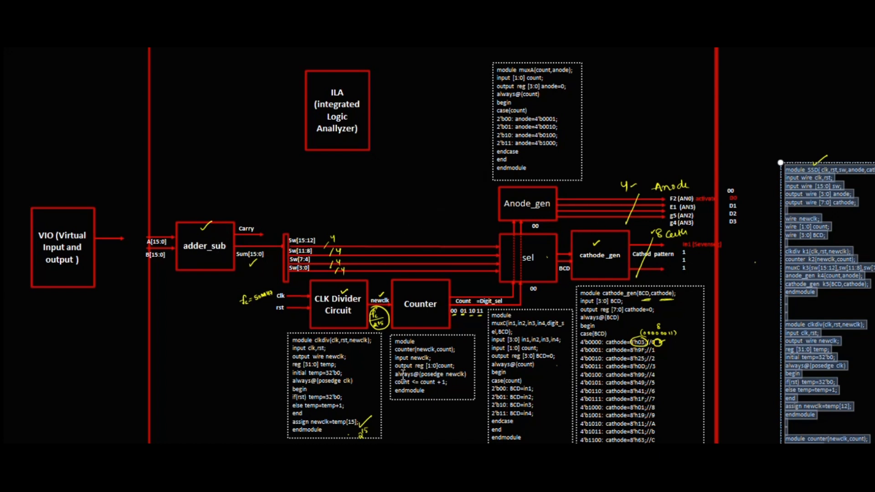
key("alt+Tab")
key("Tab")
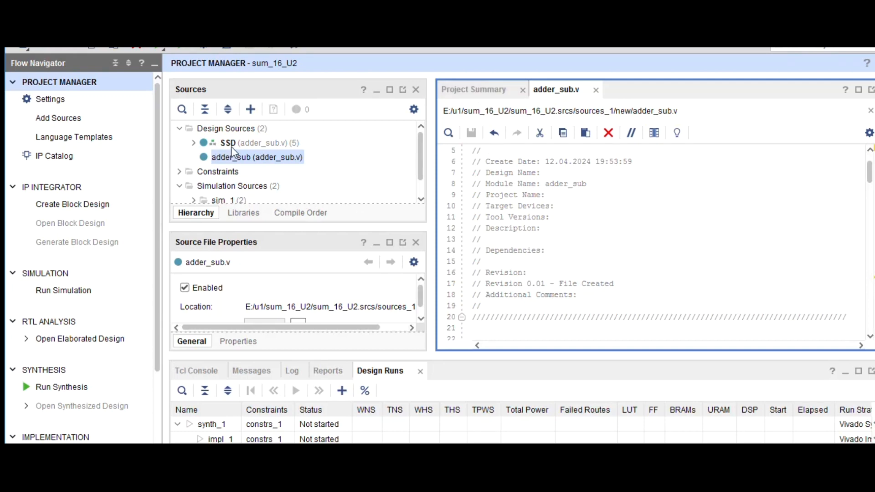
Start a new Verilog module named adder_top on the blank line above adder_sub, opening its port list.
scroll(582, 217, "down", 3)
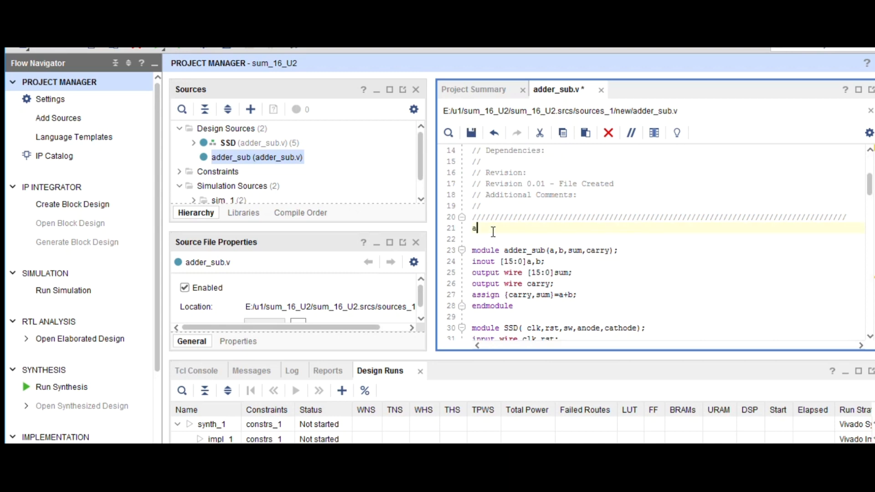
type("module")
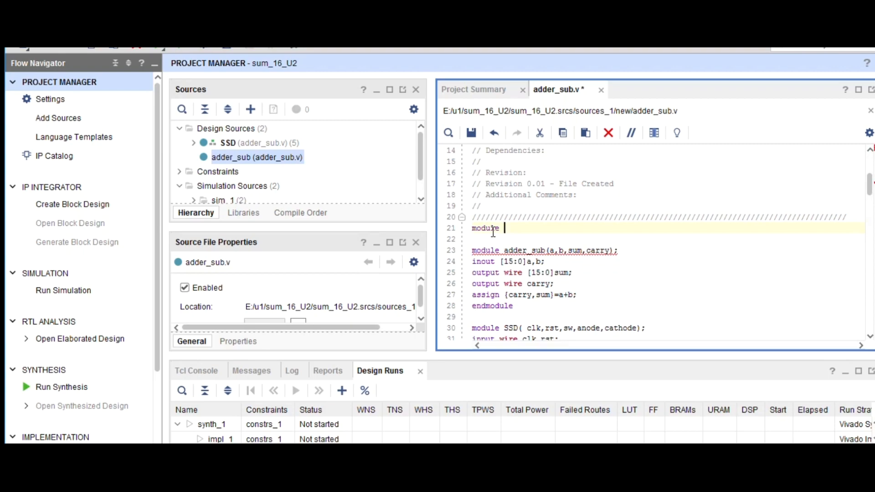
key("alt+Tab")
key("Tab")
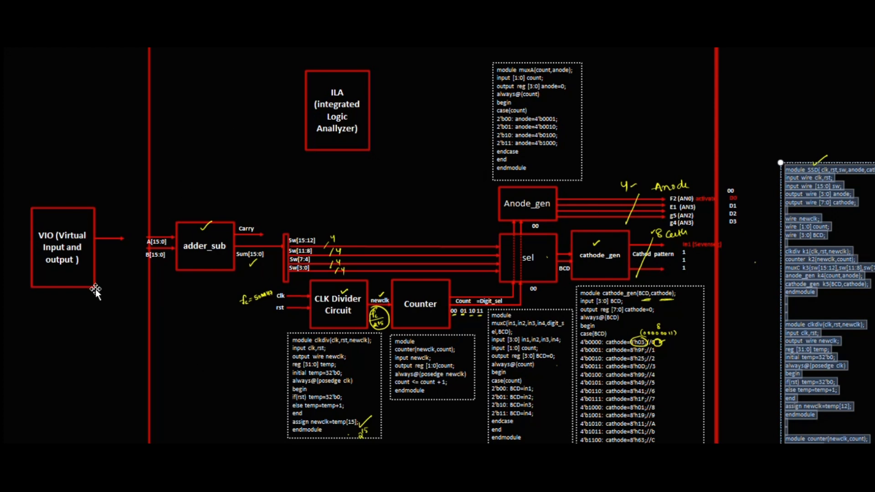
key("alt+Tab")
key("Tab")
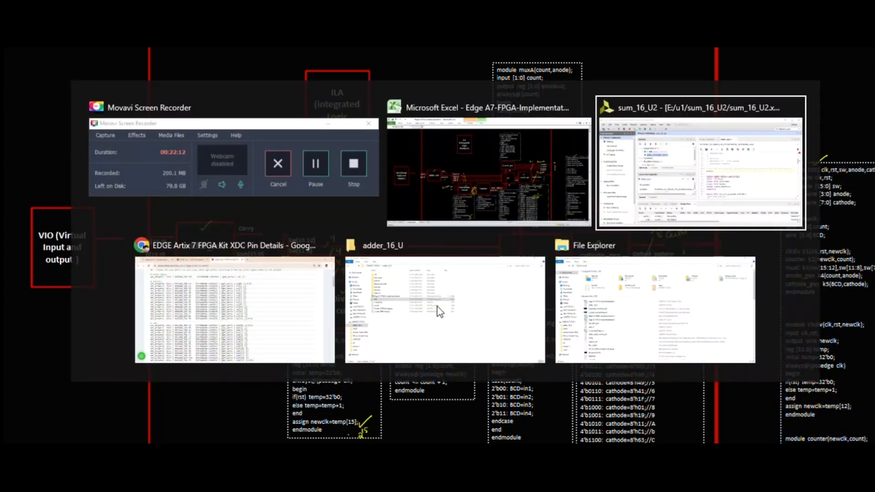
type("a")
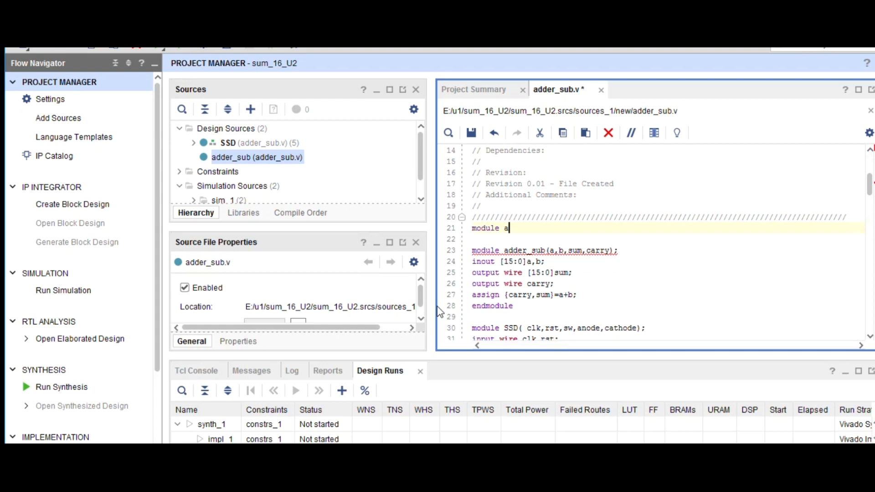
type("dder_")
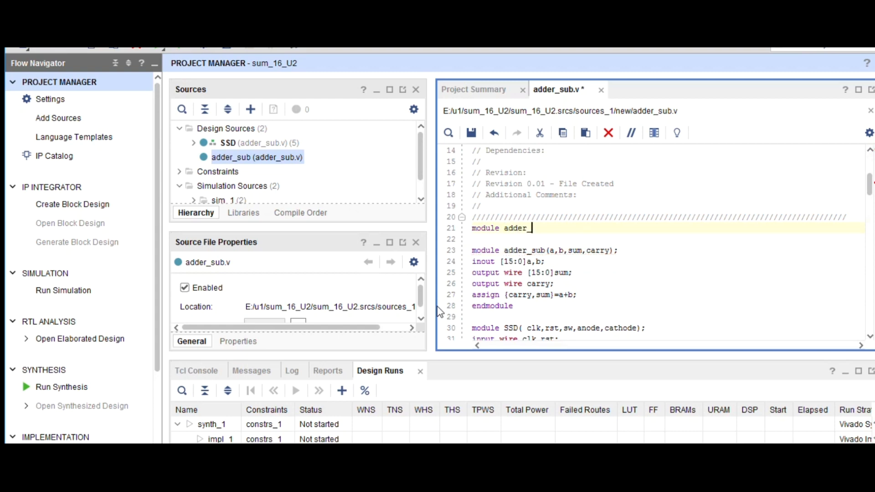
type("top(")
Check the block diagram for the top-level signals and give adder_top the ports a,b,clk,rst,sum,carry,anode,cathode.
key("alt+Tab")
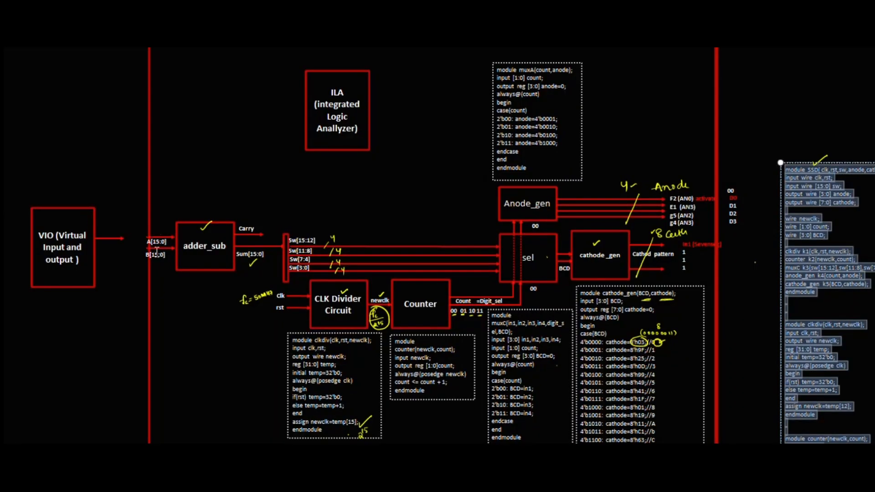
scroll(157, 251, "down", 3)
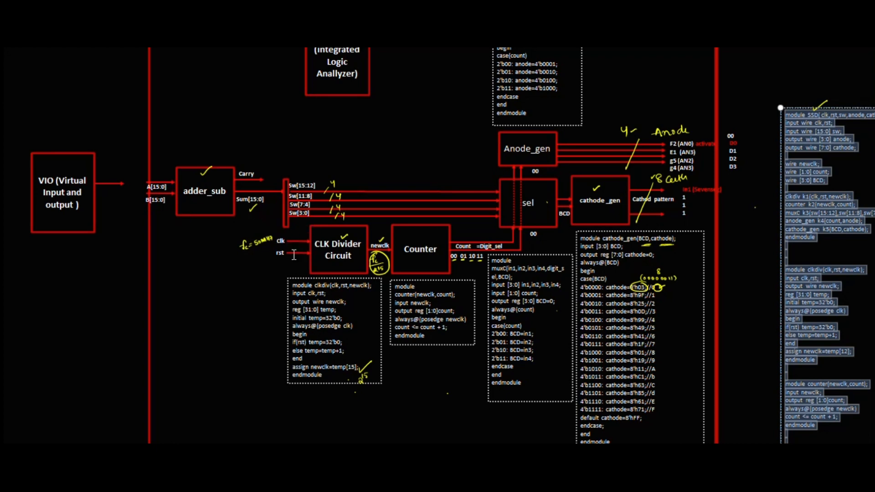
key("alt+Tab")
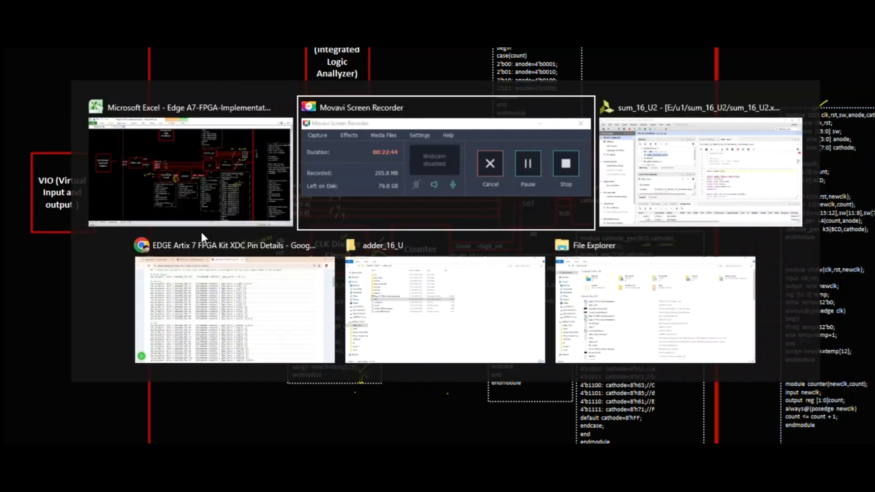
key("alt+Tab")
key("alt+Tab")
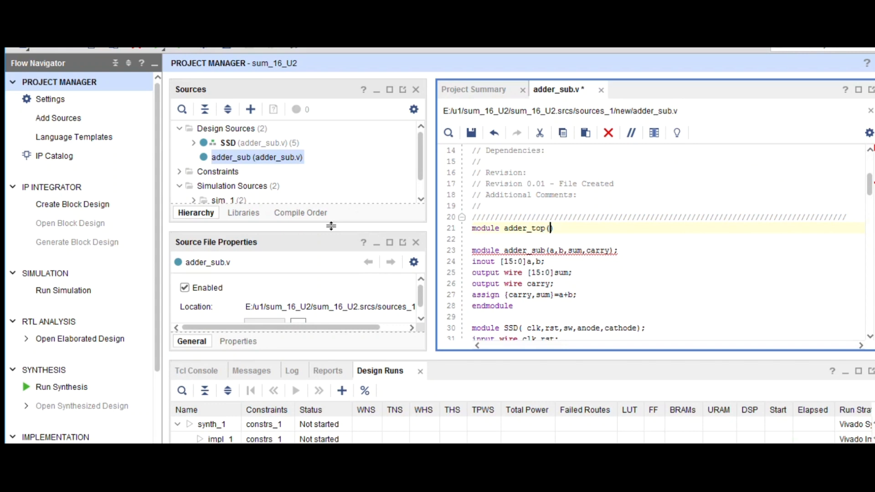
type("a,b,clk,rst,sum,carry")
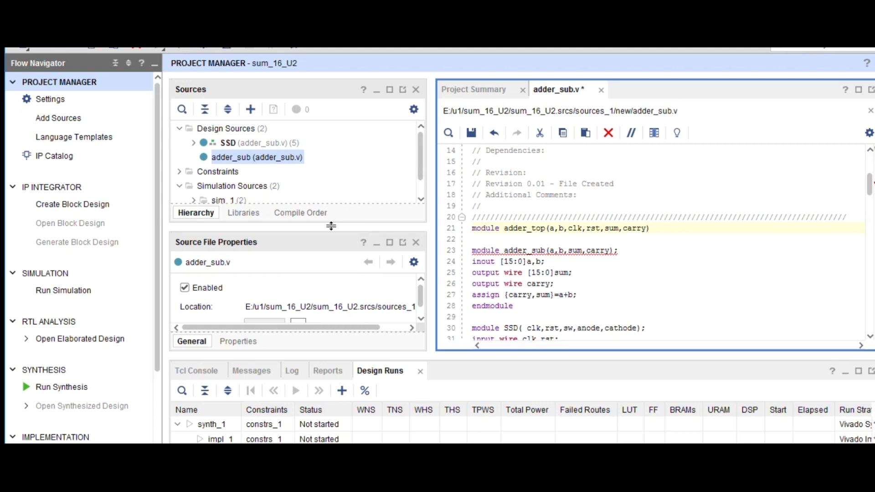
type(",an")
type("ode")
type(",cath")
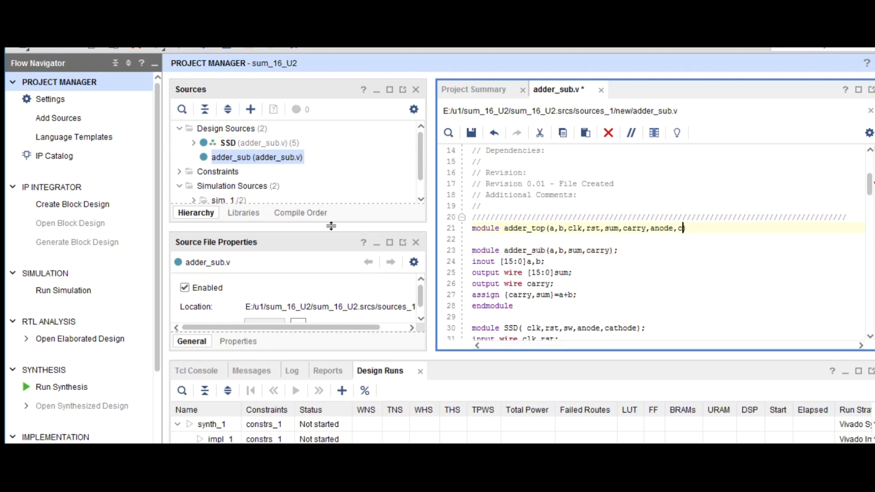
type("ode")
key("Right")
type(";")
key("Return")
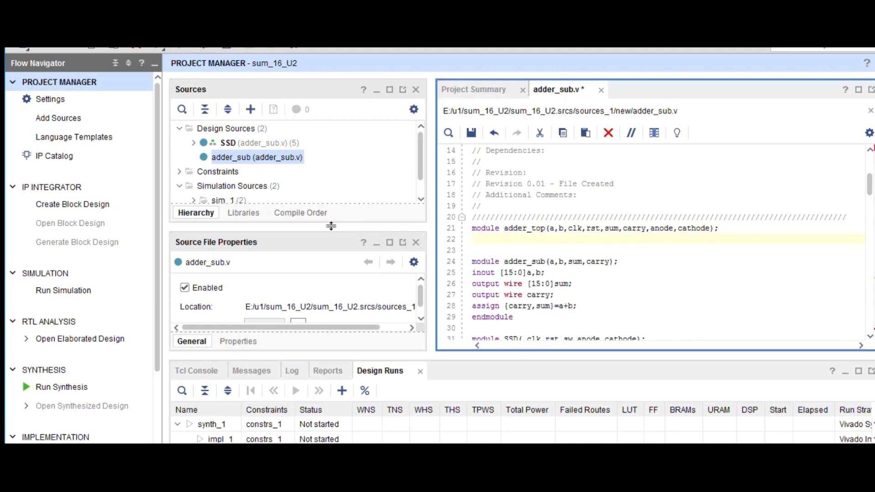
Declare adder_top's inputs as input [15:0]a,b and input clk,rst.
type("inpuy")
type("t ")
type("[1]")
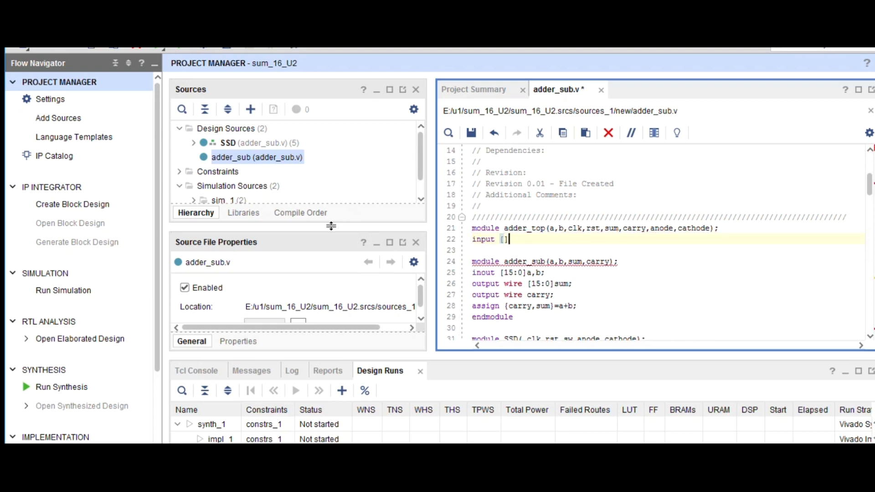
type("5:0")
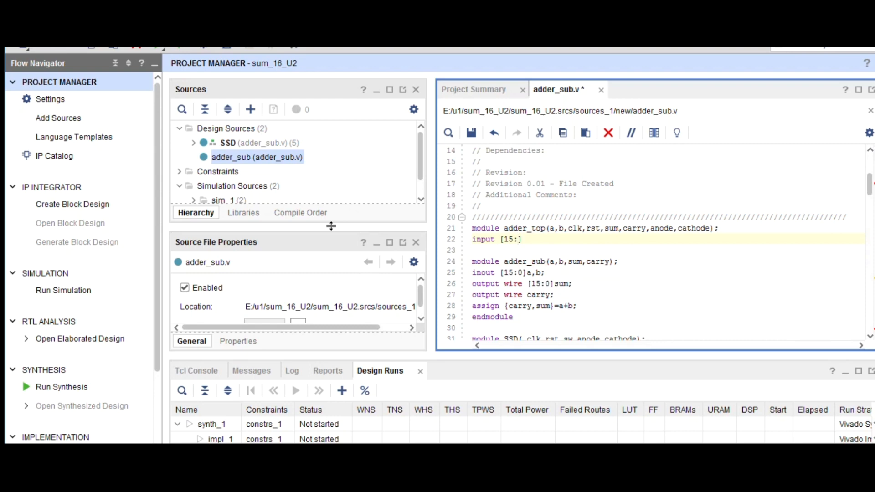
type("a,b;")
key("Return")
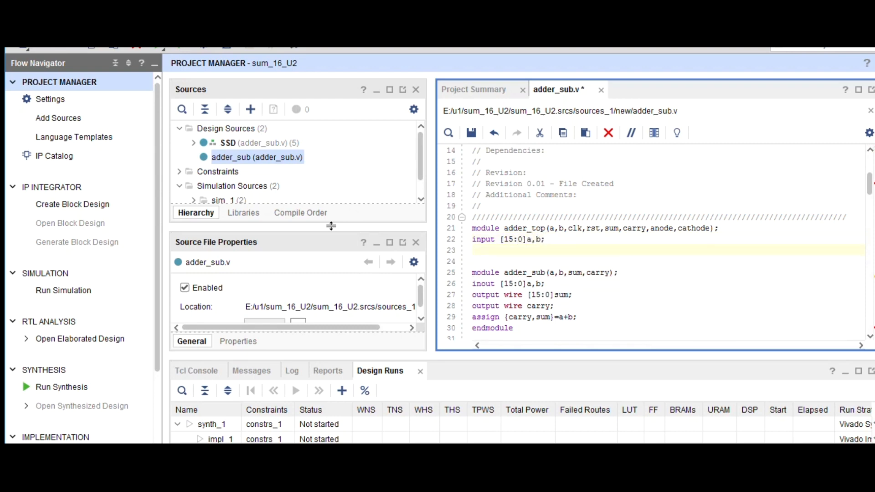
type("input clk,rst;")
key("Return")
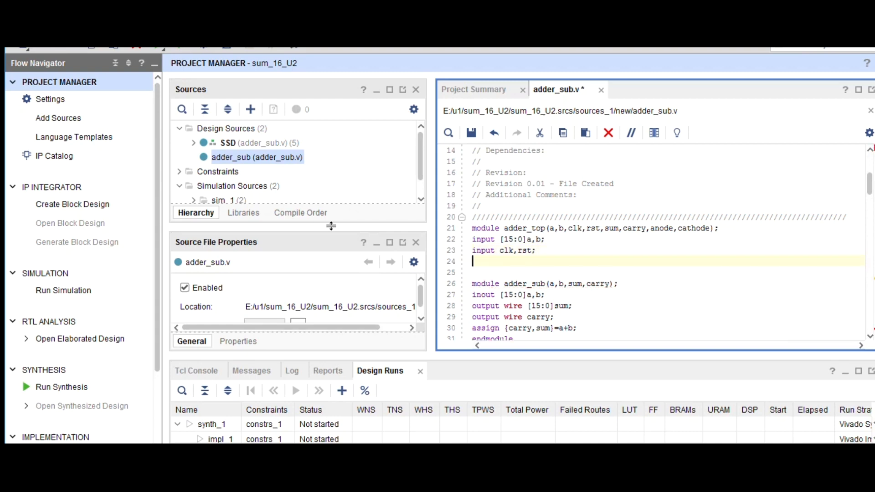
Declare anode as an output wire below adder_top's input declarations.
type("output wire ano")
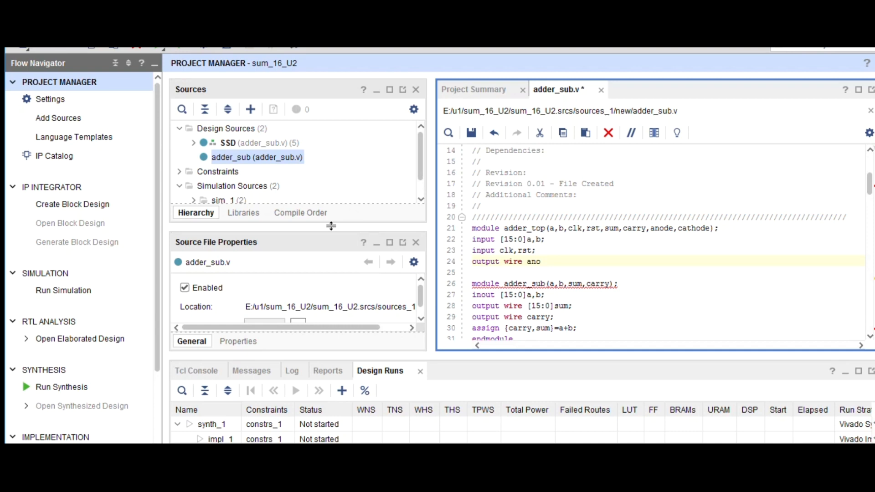
type("de;")
key("Return")
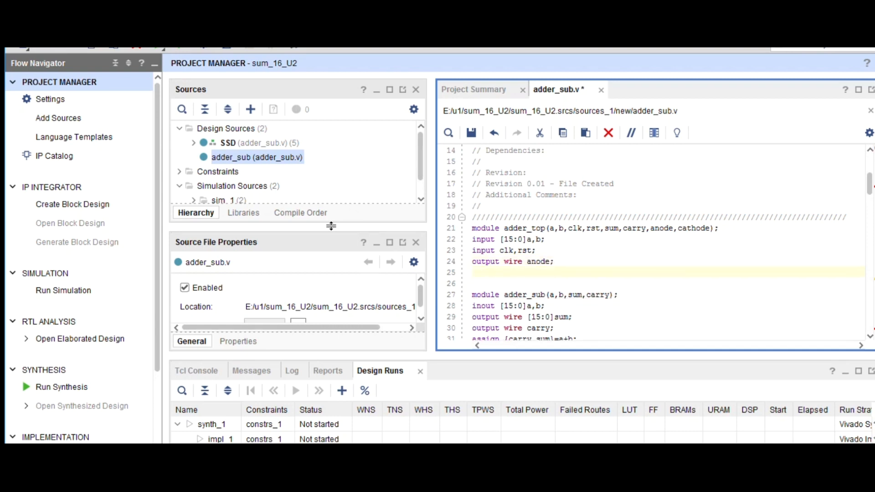
Copy the "output wire" text from the anode declaration onto three lines below it.
key("shift+Right")
key("shift+Right")
key("shift+Right")
key("shift+Right")
key("shift+Right")
key("shift+Right")
key("shift+Right")
key("shift+Right")
key("shift+Right")
key("shift+Right")
key("shift+Right")
key("ctrl+c")
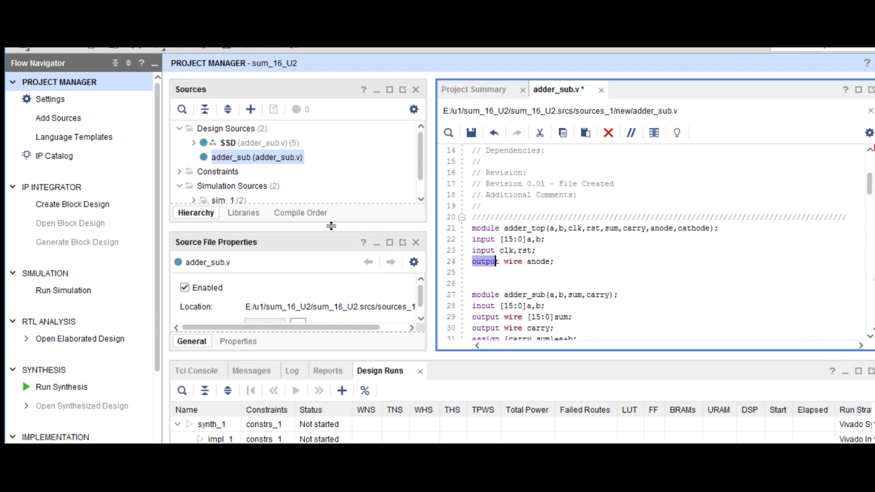
key("Down")
key("ctrl+v")
key("Return")
key("ctrl+v")
key("Return")
key("ctrl+v")
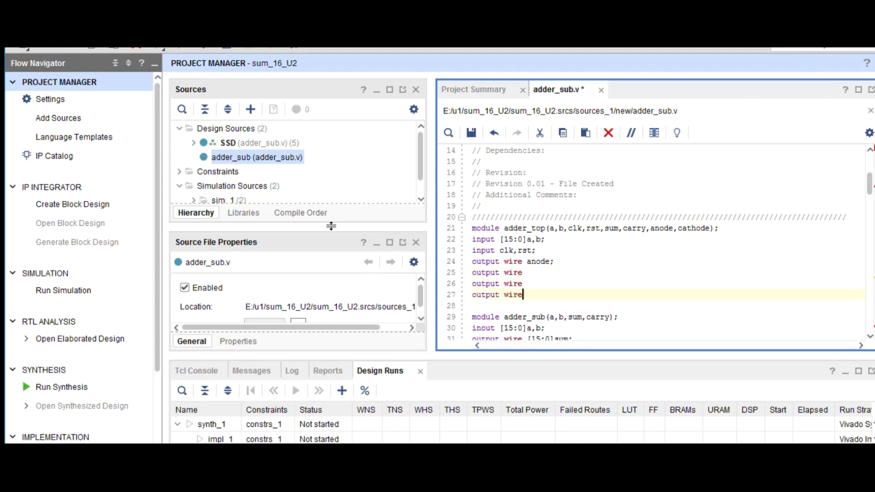
Complete the three copied output wire declarations with the names cathode, sum and carry, removing the extra blank line.
type("cathode;")
key("Down")
type("sum;")
key("Return")
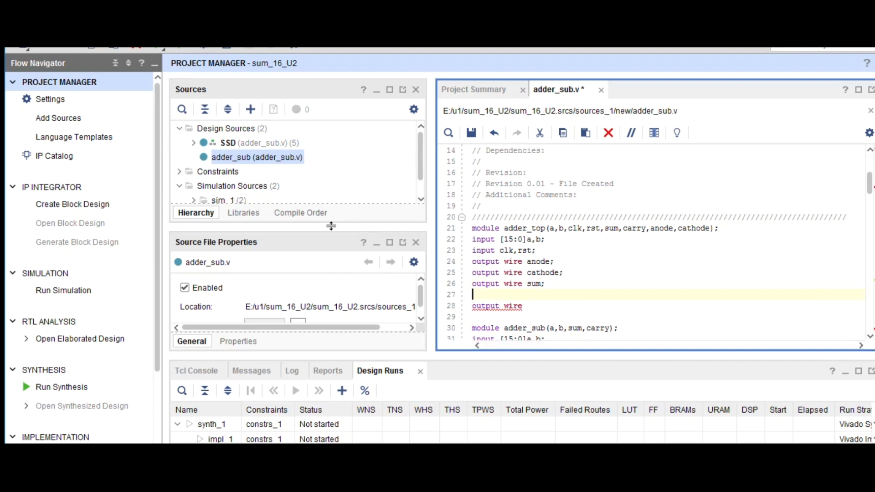
key("Delete")
key("End")
type("c")
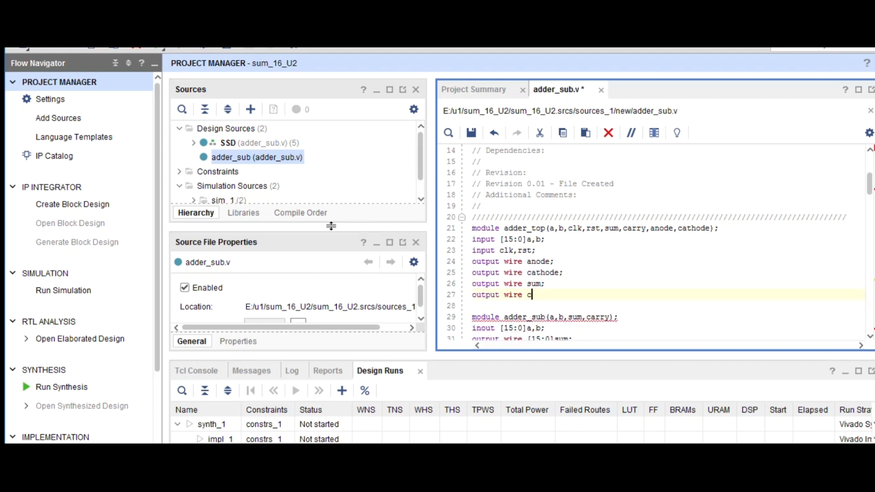
type("arry;")
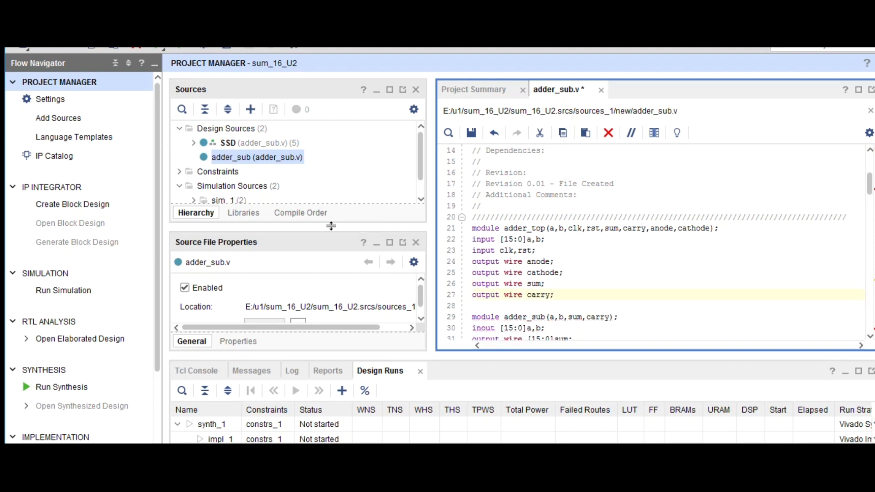
Add the vector widths [15:0] to the sum output and [7:0] to the cathode output of adder_top.
key("Left")
key("Left")
key("Left")
key("Left")
key("Left")
type("[15]")
type(":0")
key("Left")
key("Left")
key("Left")
type("[]")
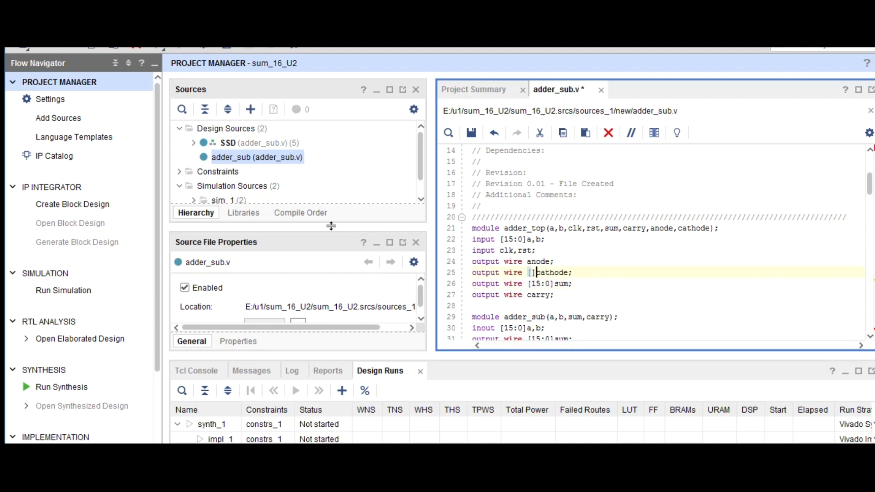
key("Left")
type("7:0")
Add the vector width [3:0] to adder_top's anode output and go back to the carry declaration.
key("Up")
key("Left")
key("Left")
key("Left")
key("Left")
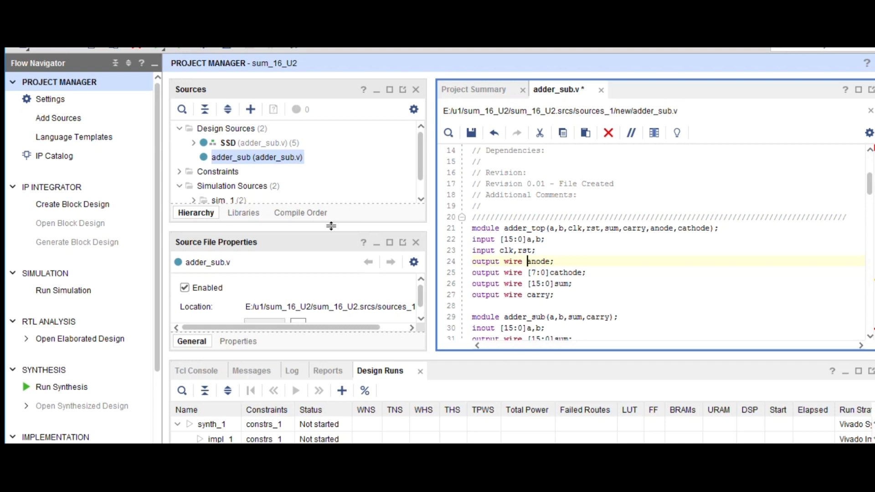
type("[]")
type("3")
type(":0")
key("Down")
key("Down")
key("Down")
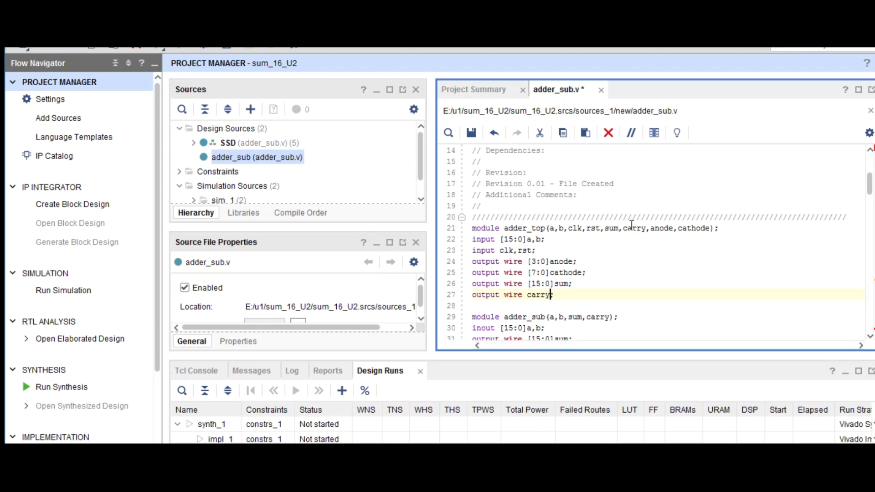
Review the block diagram's signals against the adder_top declarations and the adder_sub module in the Vivado editor.
key("alt+Tab")
key("alt+Tab")
scroll(455, 242, "down", 3)
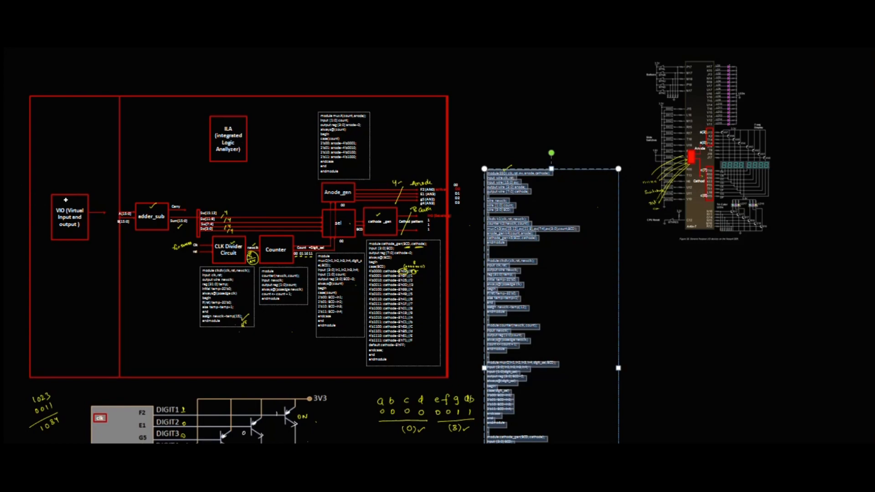
key("alt+Tab")
key("alt+Tab")
key("alt+Tab")
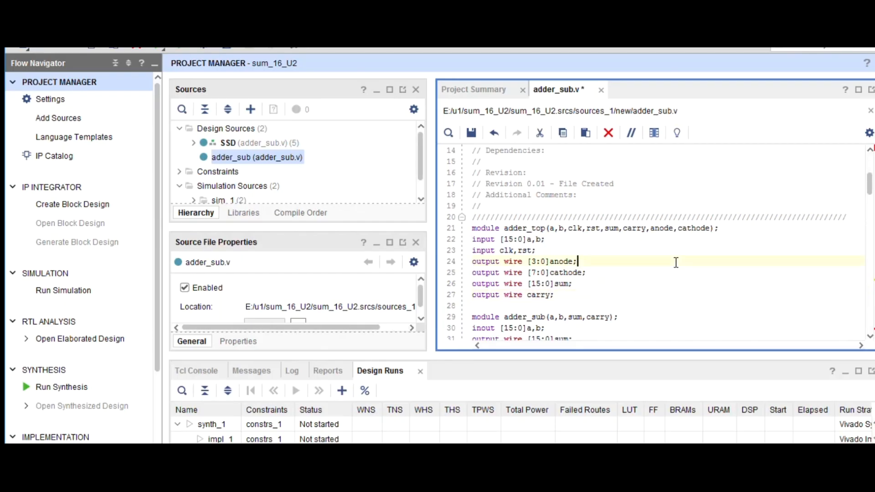
scroll(675, 262, "down", 3)
scroll(676, 263, "up", 2)
scroll(676, 263, "up", 1)
scroll(676, 262, "down", 1)
scroll(676, 262, "down", 2)
scroll(615, 263, "up", 1)
Close adder_top with endmodule before adder_sub, leaving blank lines after the carry declaration for the module body.
left_click(585, 231)
key("Return")
key("Return")
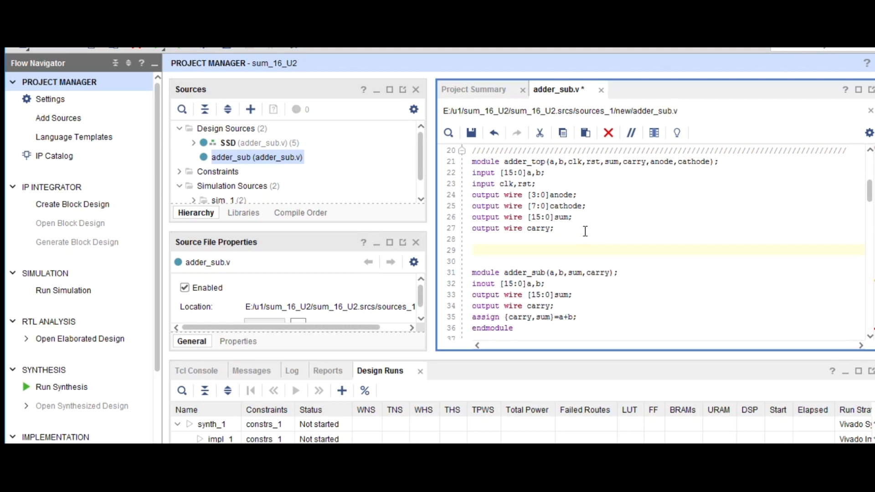
type("endmodule")
key("Up")
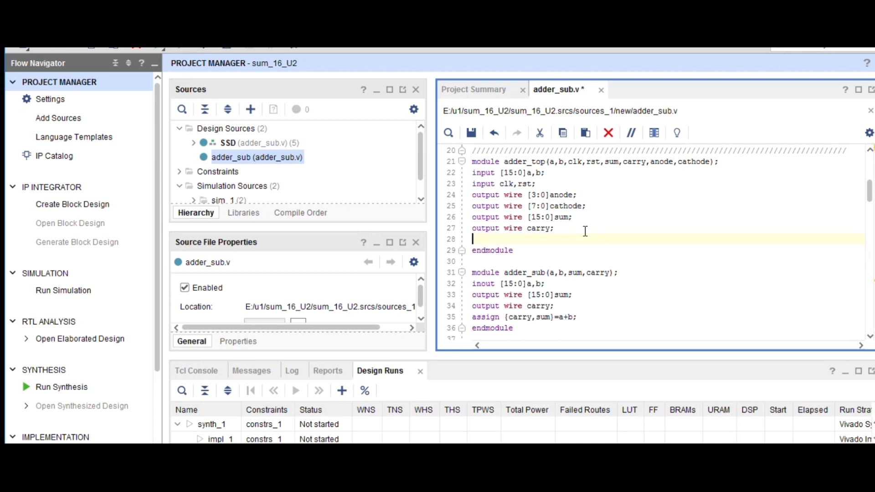
key("Return")
key("Return")
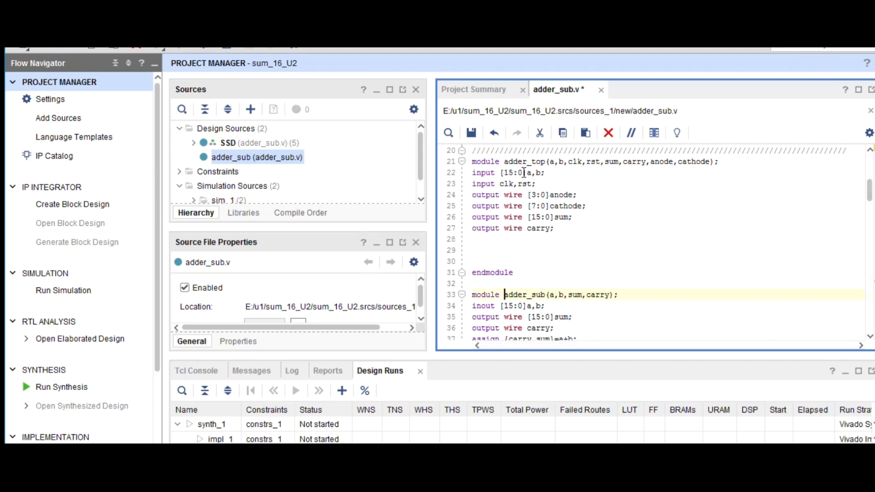
Switch to the block diagram to examine adder_sub's sum connection to the display circuit and return to Vivado.
key("alt+Tab")
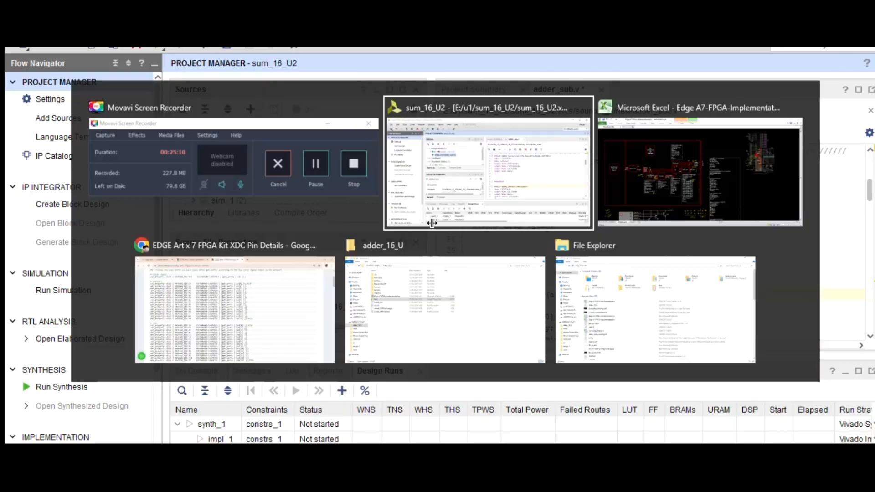
key("alt+Tab")
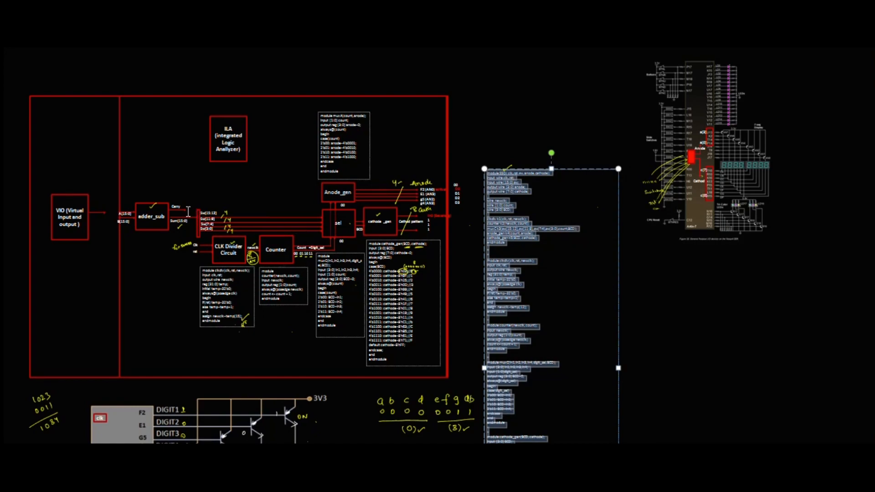
key("alt+Tab")
key("alt+Tab")
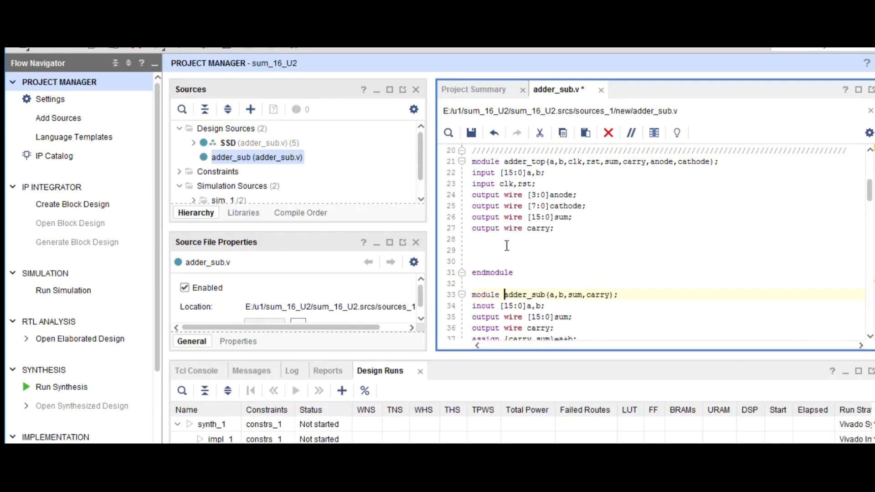
Copy the adder_sub header's name and port list into the blank line after adder_top's carry declaration.
left_click_drag(618, 296, 507, 296)
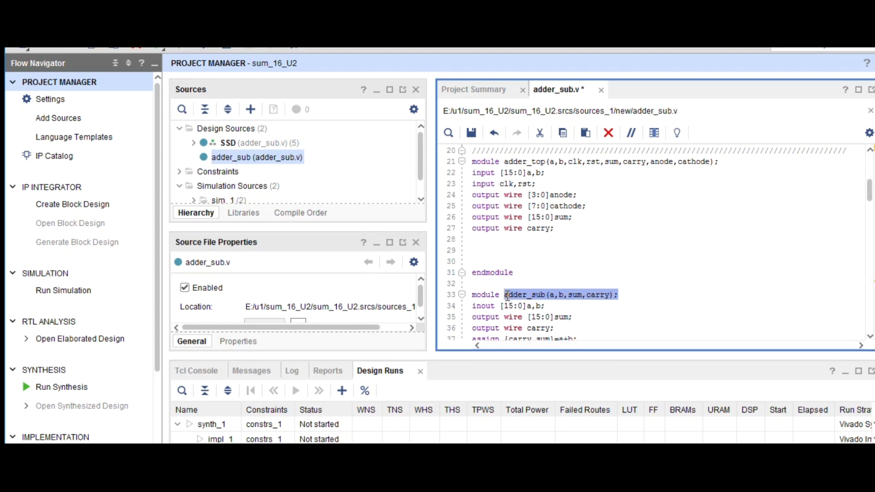
key("ctrl+c")
left_click(488, 237)
key("ctrl+v")
Copy the SSD header's name and port list into adder_top, directly below the adder_sub line.
scroll(543, 269, "down", 5)
scroll(543, 269, "down", 5)
scroll(543, 269, "up", 4)
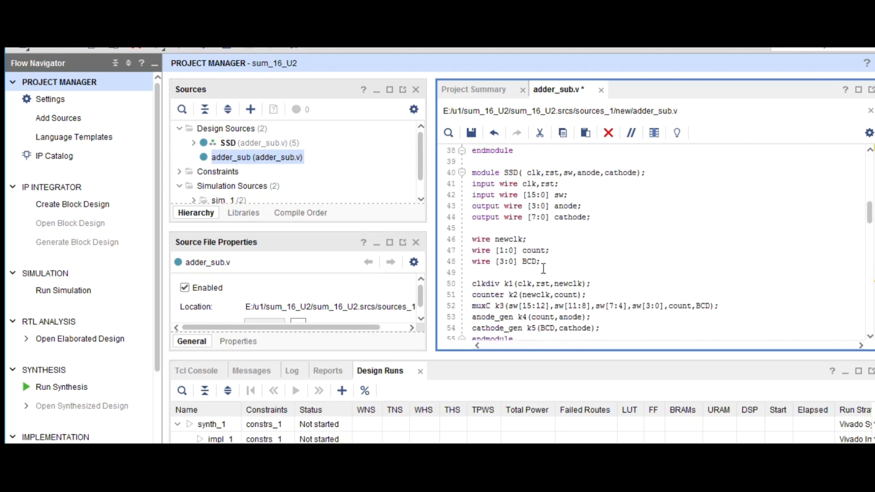
left_click_drag(646, 173, 505, 175)
scroll(539, 187, "up", 5)
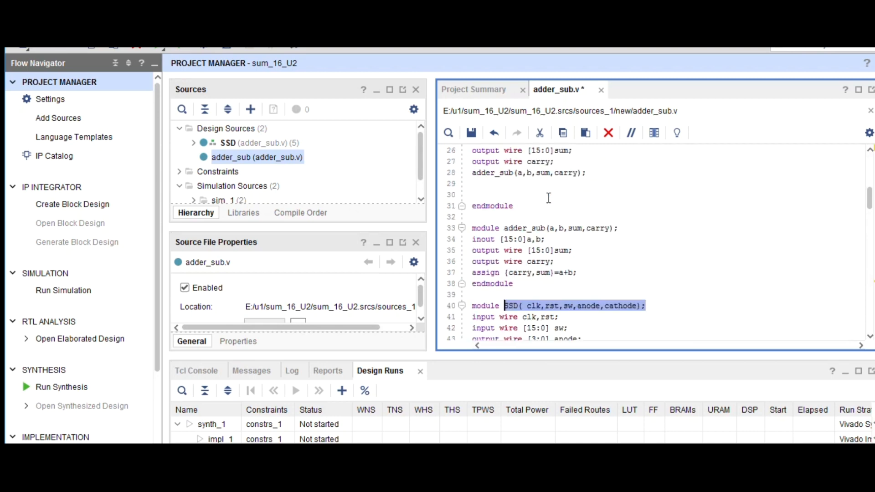
left_click(486, 214)
key("ctrl+v")
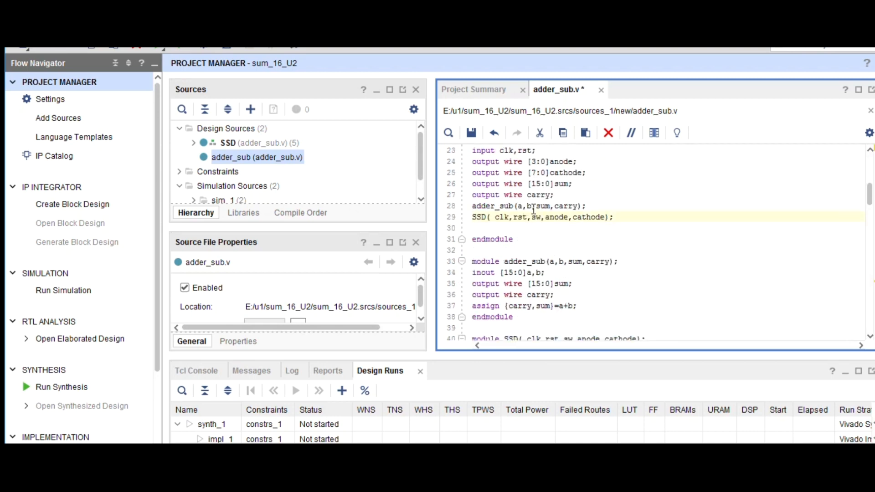
Name the adder_sub instance l1 and the SSD instance l2 in adder_top, removing the space before clk.
left_click_drag(518, 207, 638, 218)
key("Left")
type("l1")
key("Down")
key("Left")
key("Left")
key("Left")
key("Left")
key("Left")
key("Left")
key("BackSpace")
key("Left")
type("l2")
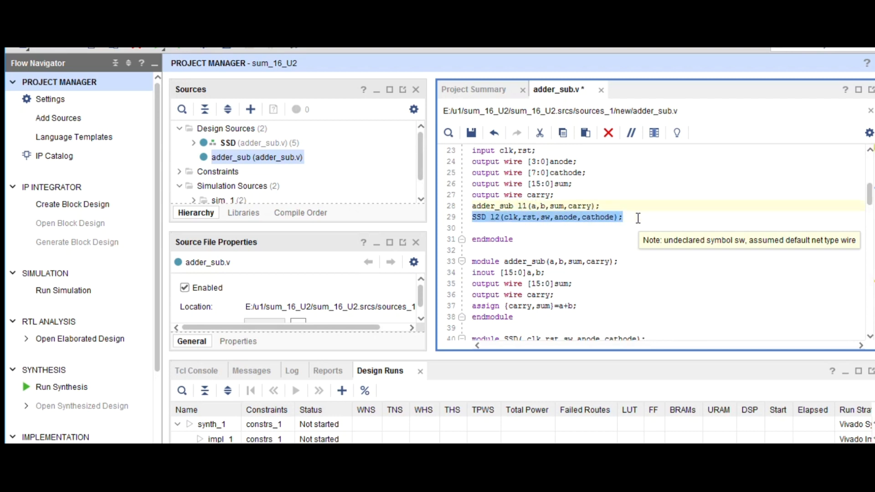
Replace sw with sum in the l2 SSD instance, save adder_sub.v, and delete the blank line above adder_top's endmodule.
scroll(638, 228, "up", 3)
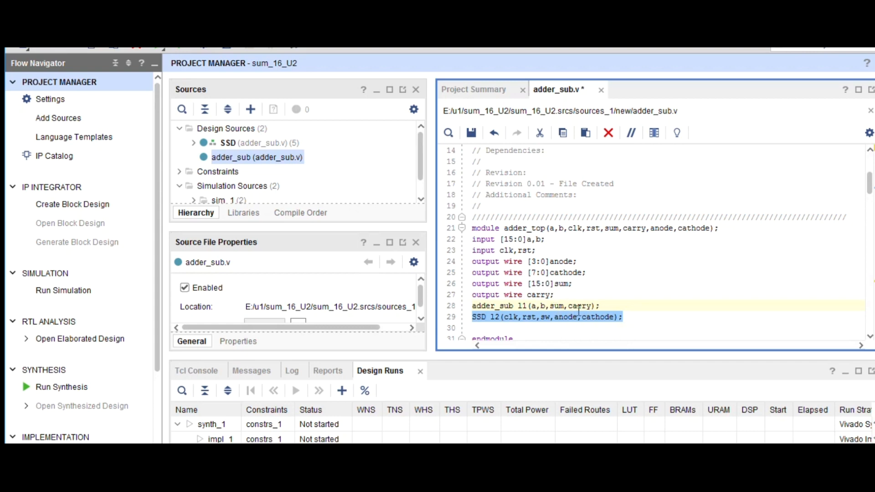
scroll(546, 318, "down", 1)
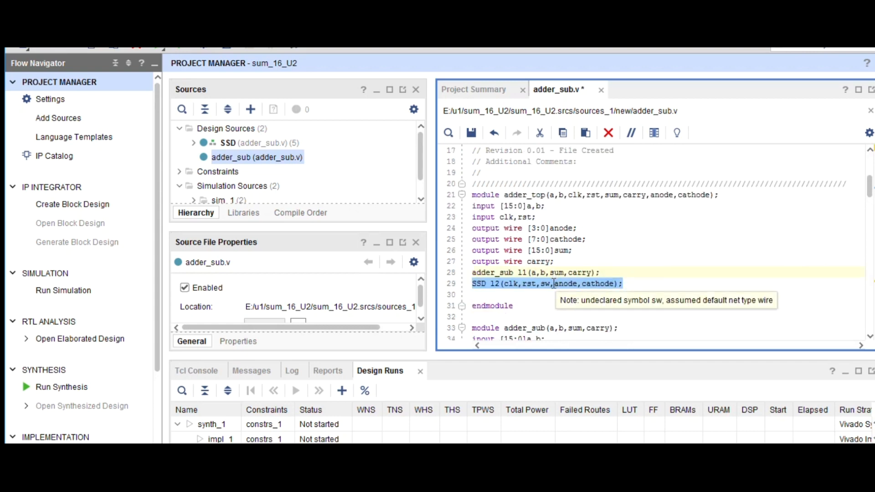
key("alt+Tab")
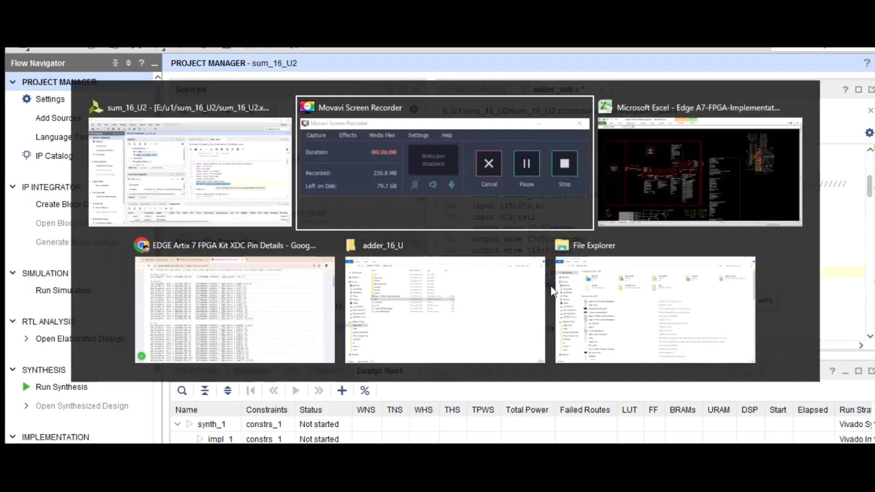
key("alt+Tab")
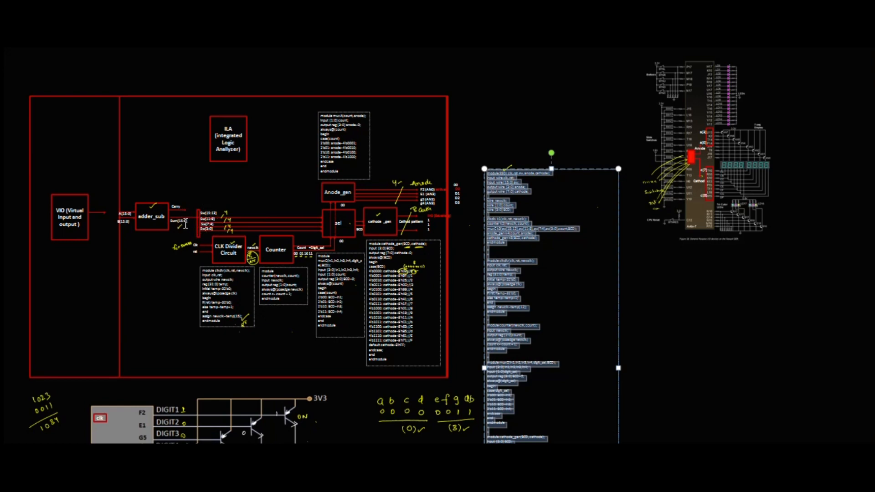
key("alt+Tab")
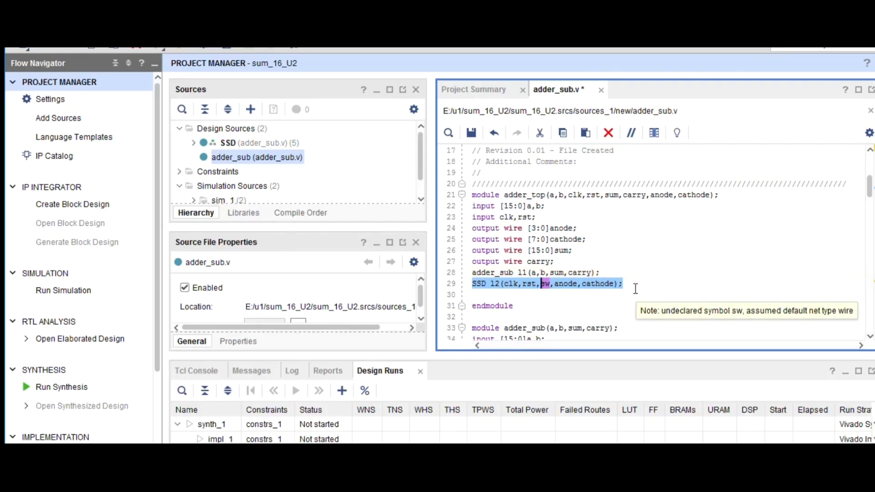
key("BackSpace")
type("um")
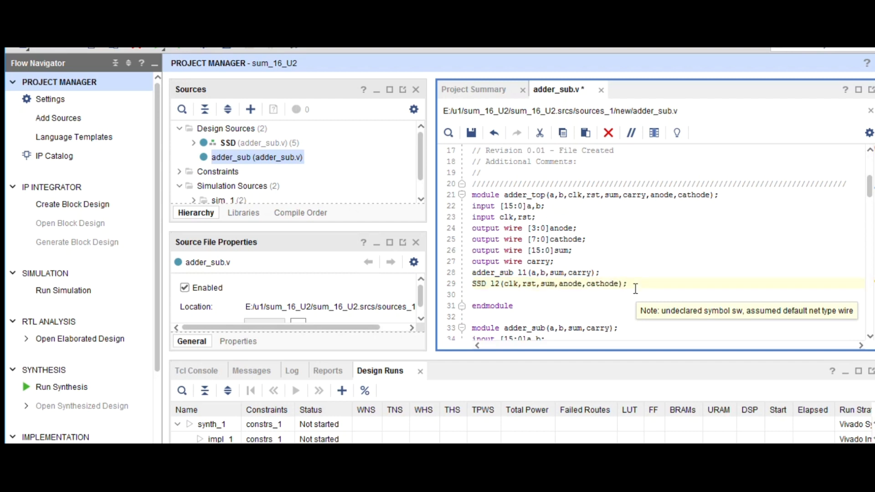
key("ctrl+s")
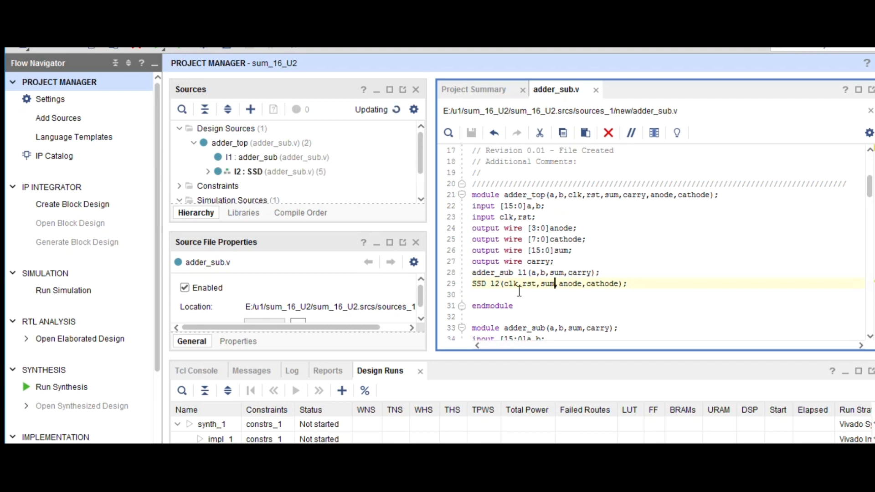
left_click(494, 294)
key("Delete")
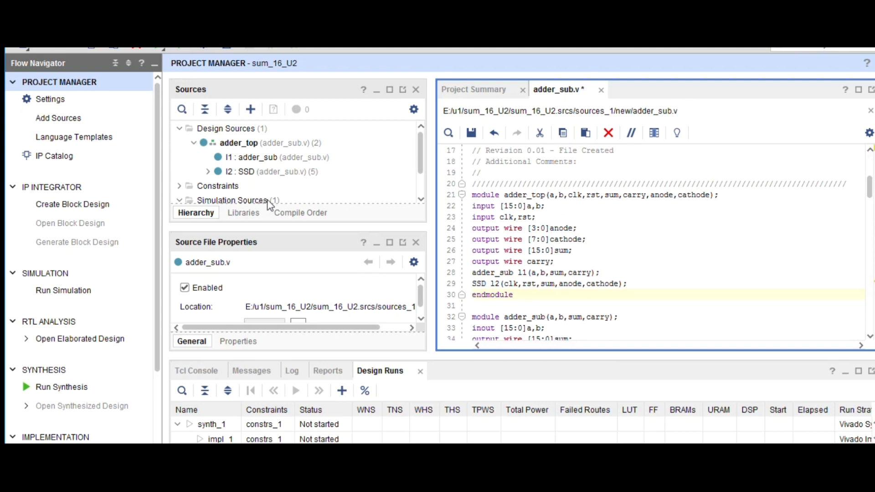
Enlarge the source hierarchy view to examine adder_top's submodules and compare them with the block diagram in Excel.
left_click_drag(295, 227, 292, 272)
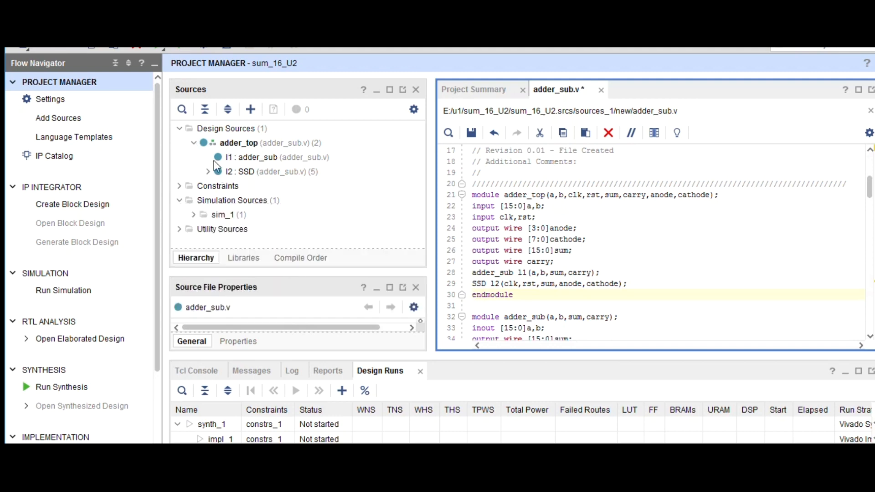
left_click(194, 143)
left_click(194, 143)
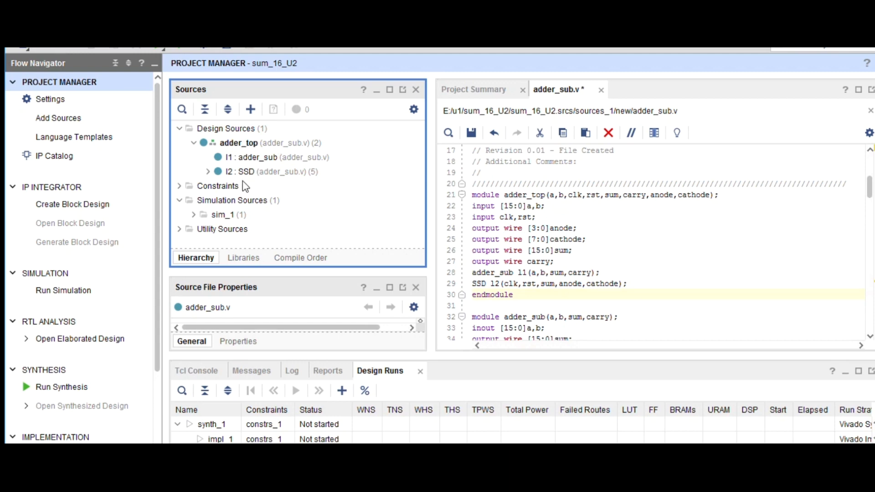
left_click(234, 143)
key("alt+Tab")
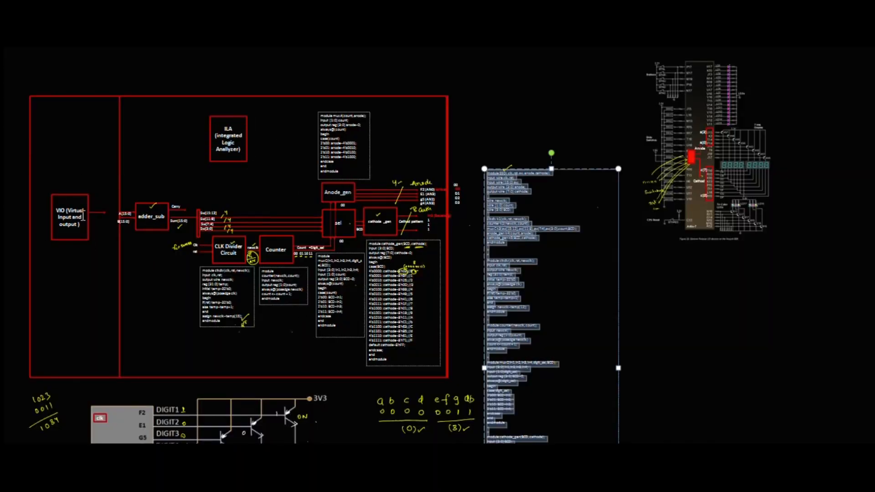
key("alt+Tab")
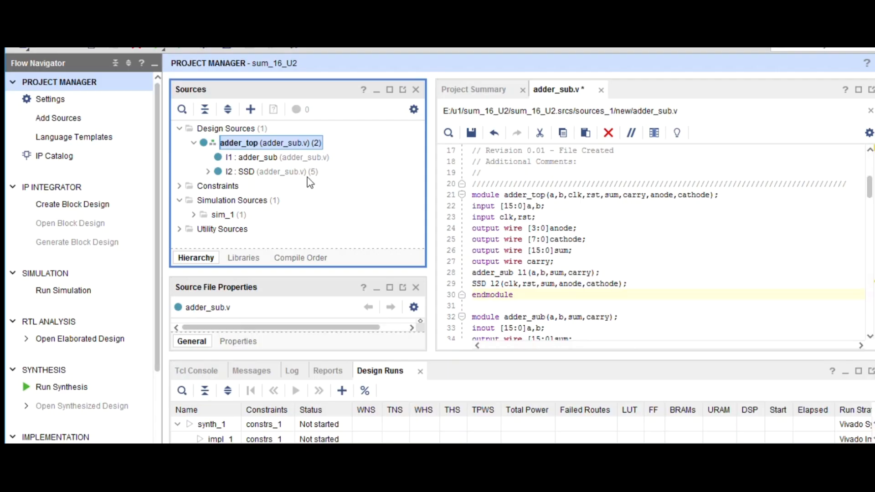
Create a block design named adder_Test, keeping the default directory and source set.
left_click(63, 206)
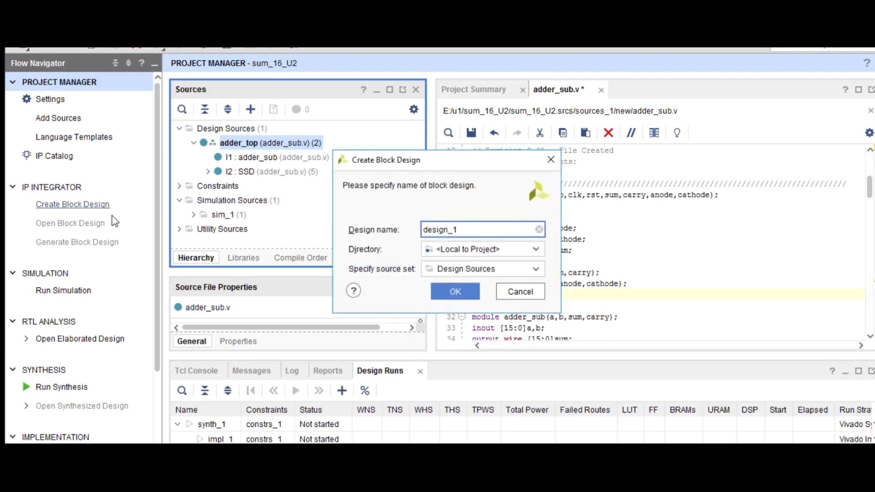
double_click(457, 229)
type("adder")
left_click(454, 290)
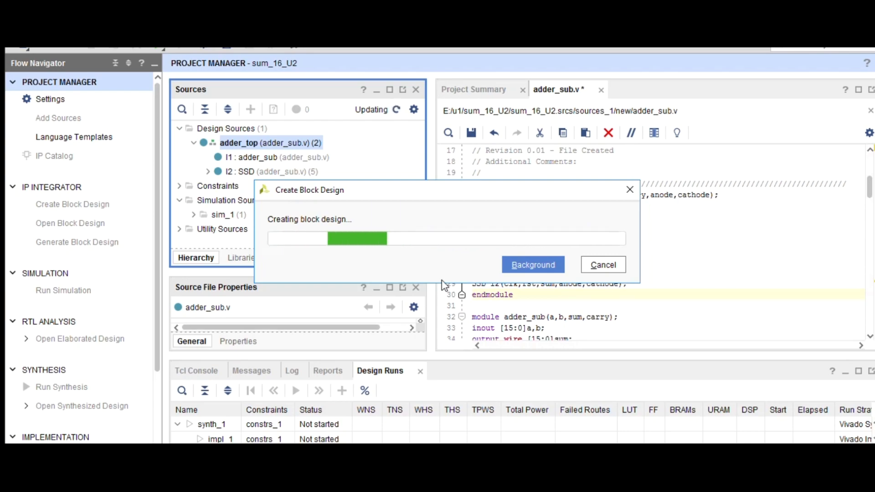
key("alt+Tab")
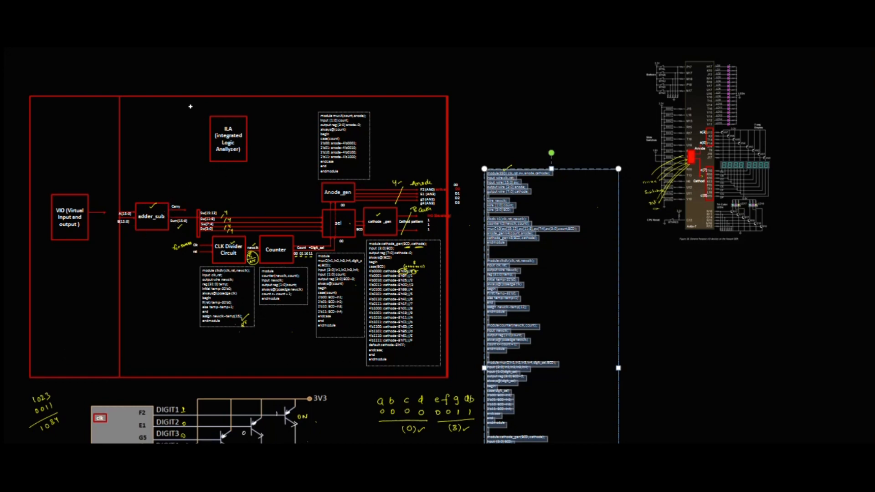
key("alt+Tab")
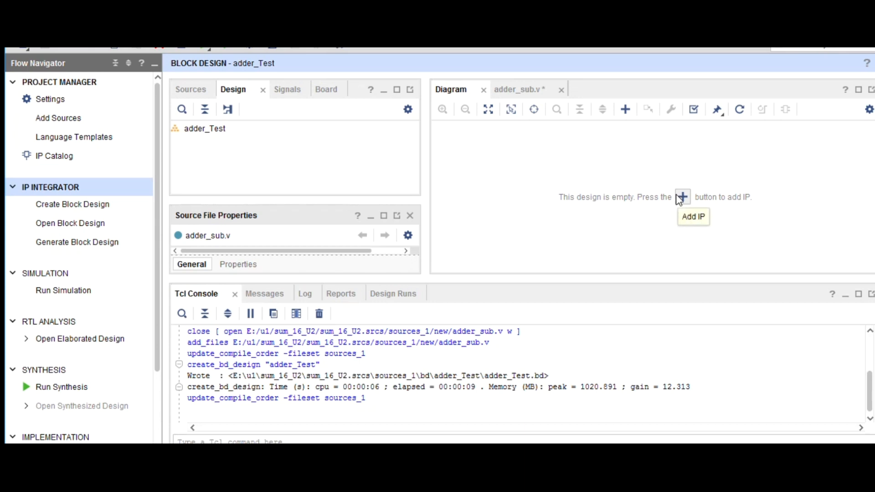
Add the RTL module adder_top to the adder_Test block design.
right_click(593, 170)
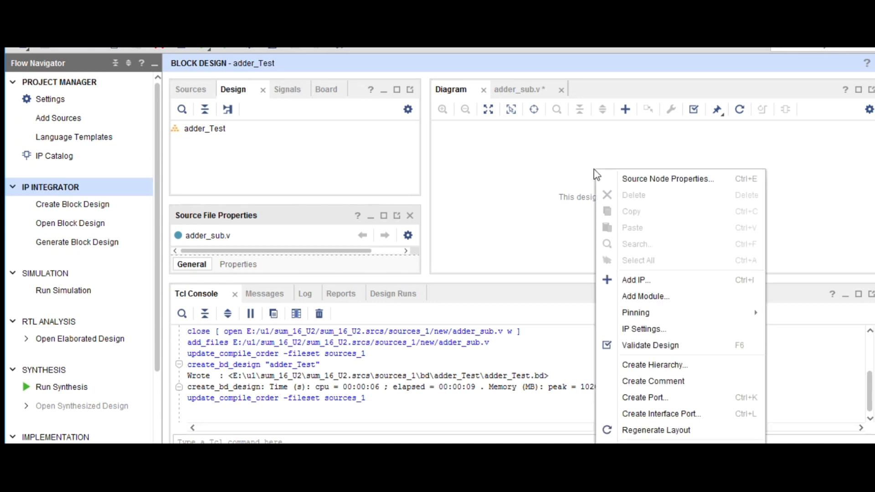
left_click(642, 297)
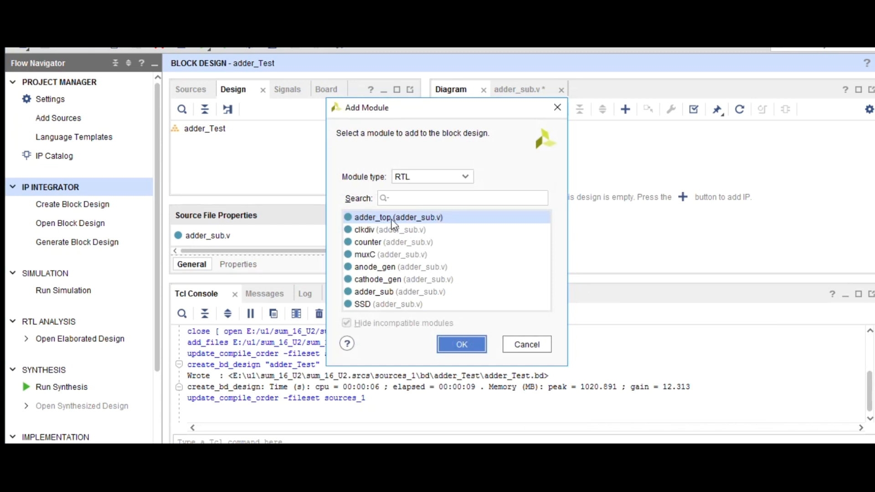
left_click(462, 344)
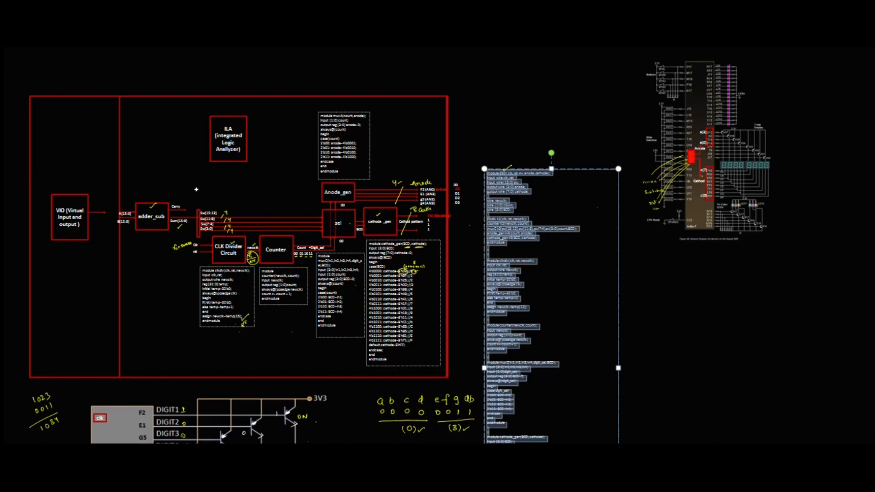
key("alt+Tab")
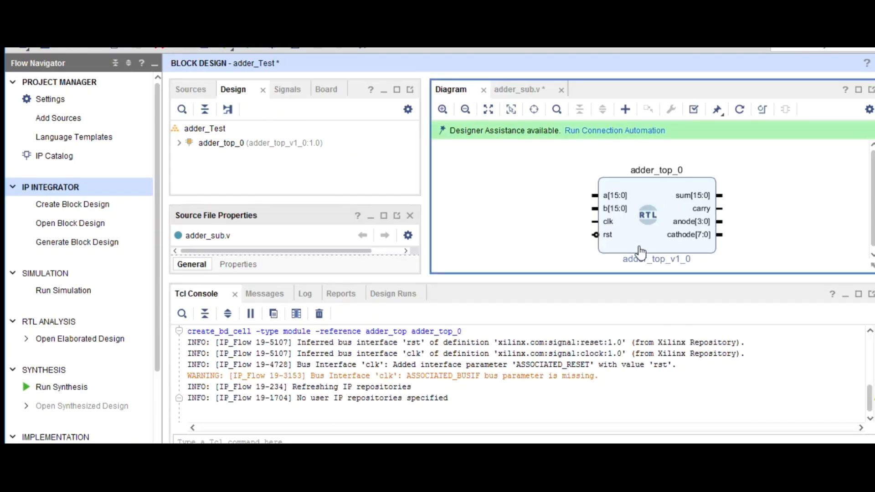
Switch to the Excel drawing to examine the seven-segment display circuit and return to Vivado.
key("alt+Tab")
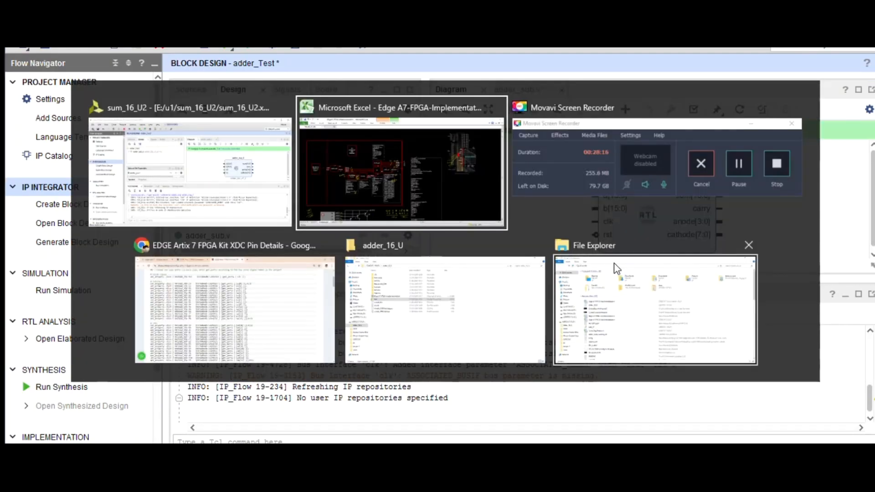
scroll(215, 360, "down", 5)
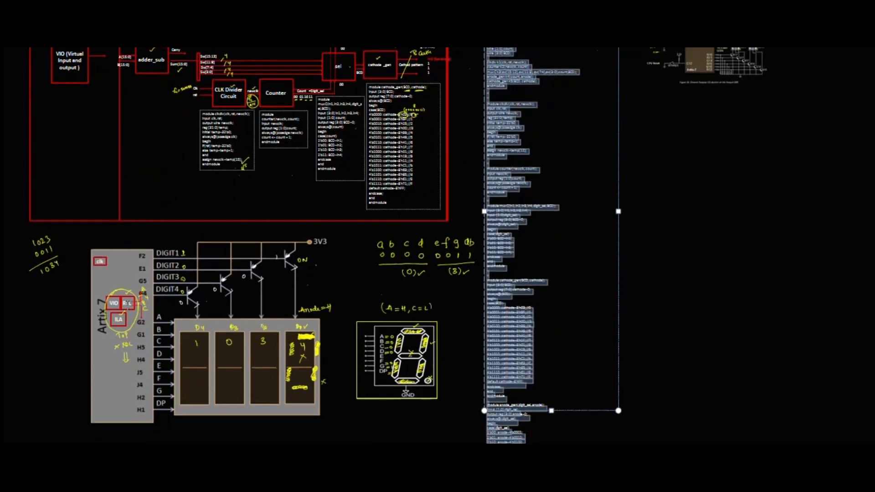
scroll(112, 307, "up", 4)
scroll(132, 338, "down", 3)
scroll(132, 339, "down", 3)
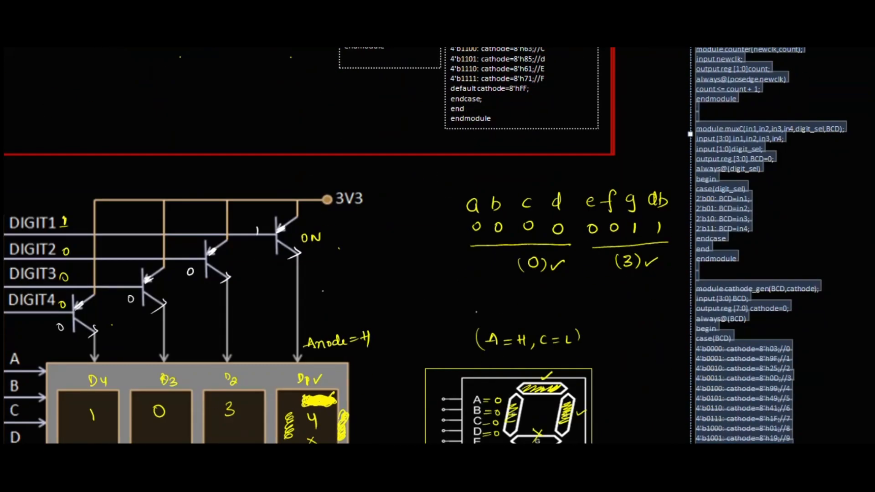
scroll(341, 314, "left", 5)
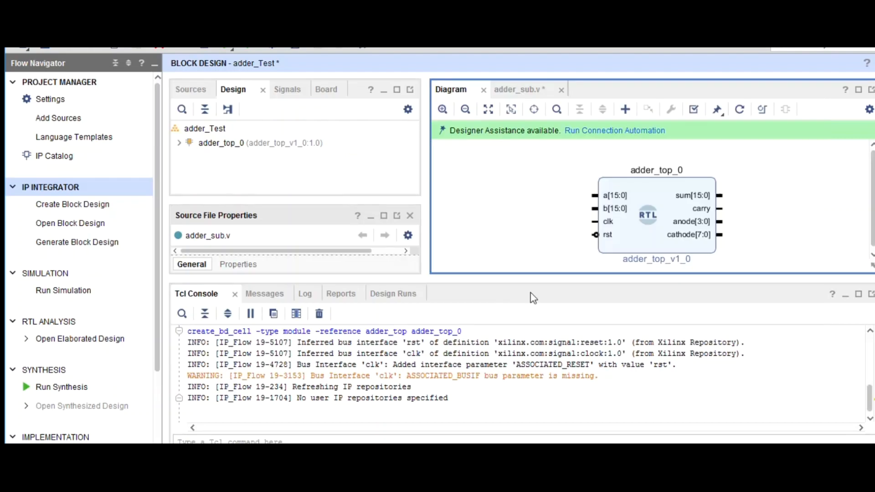
Add a VIO (Virtual Input/Output) IP core to the adder_Test block design.
left_click(625, 112)
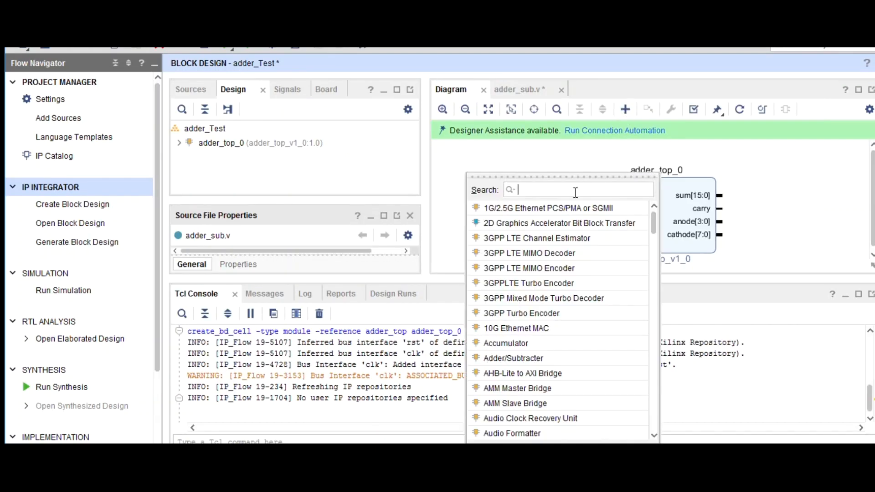
type("vio")
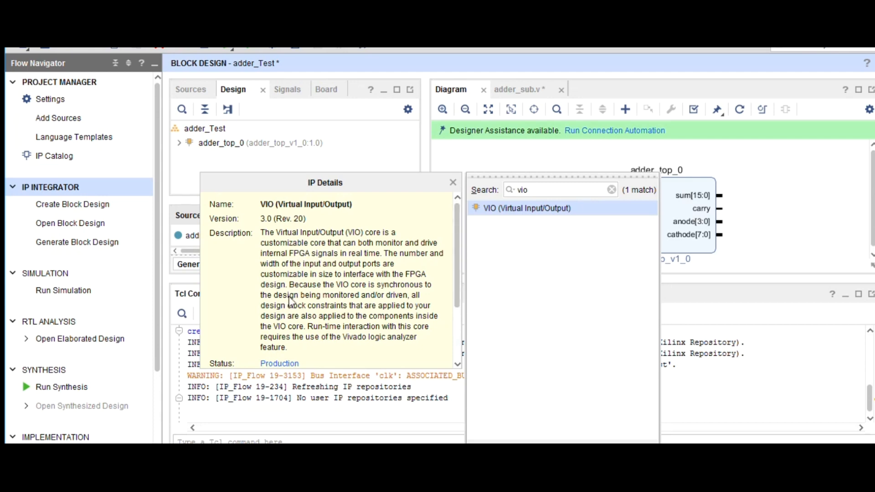
left_click(453, 182)
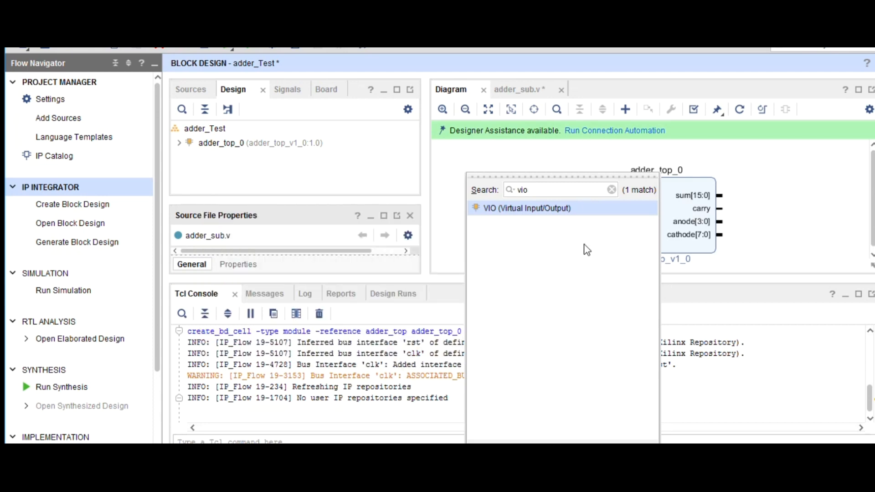
double_click(551, 214)
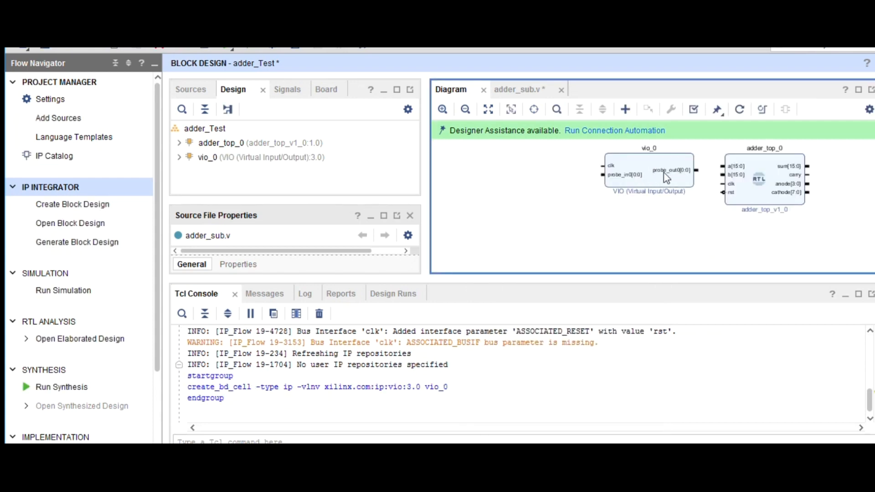
Add an ILA (Integrated Logic Analyzer) IP core to the adder_Test block design and enlarge the diagram area.
left_click(626, 110)
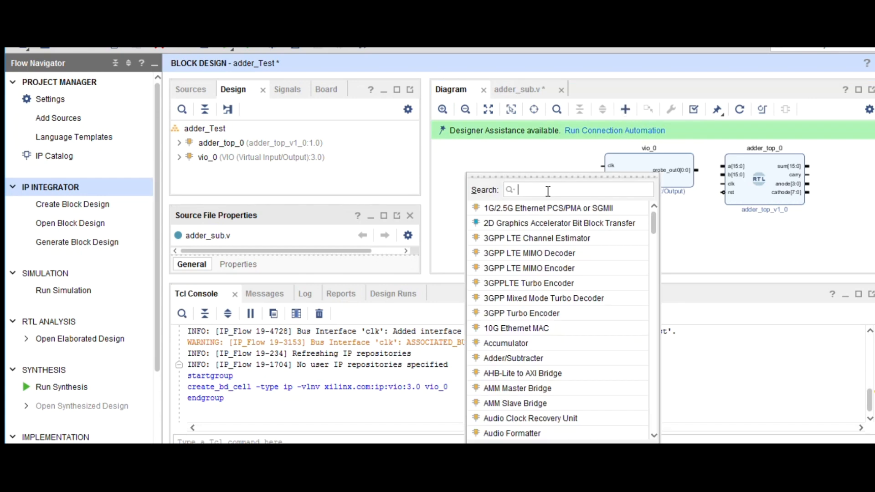
type("ila")
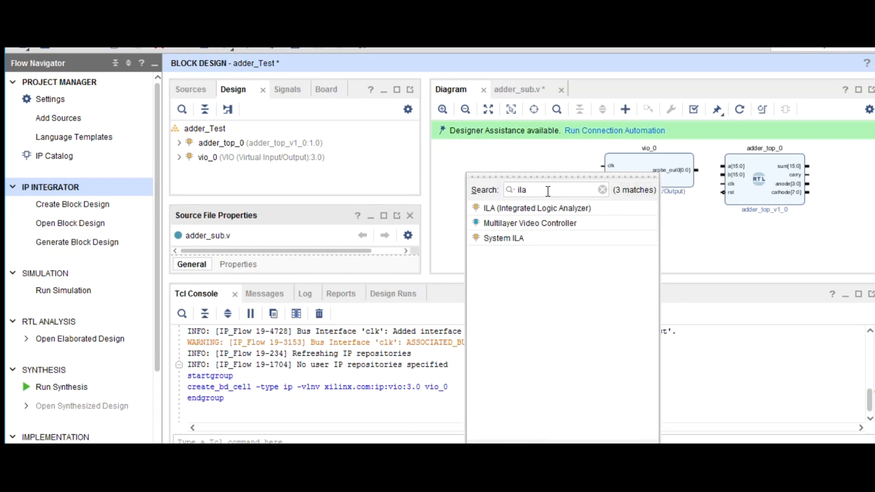
double_click(527, 210)
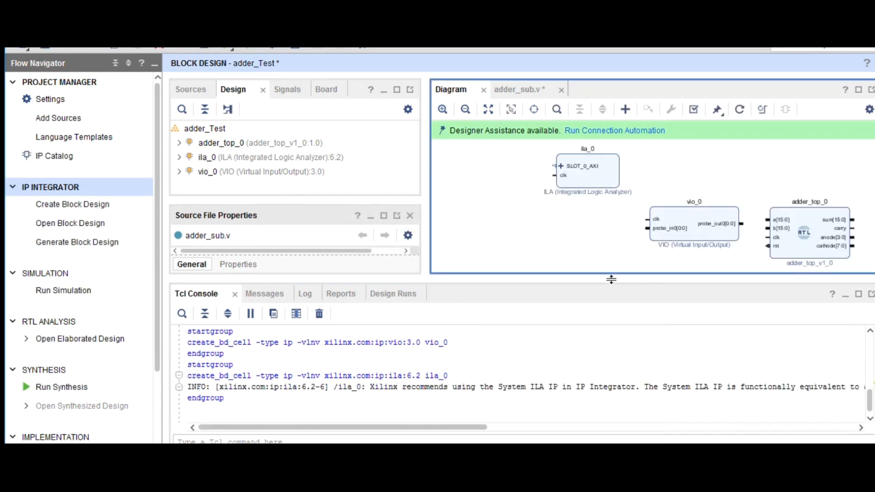
left_click_drag(611, 279, 607, 317)
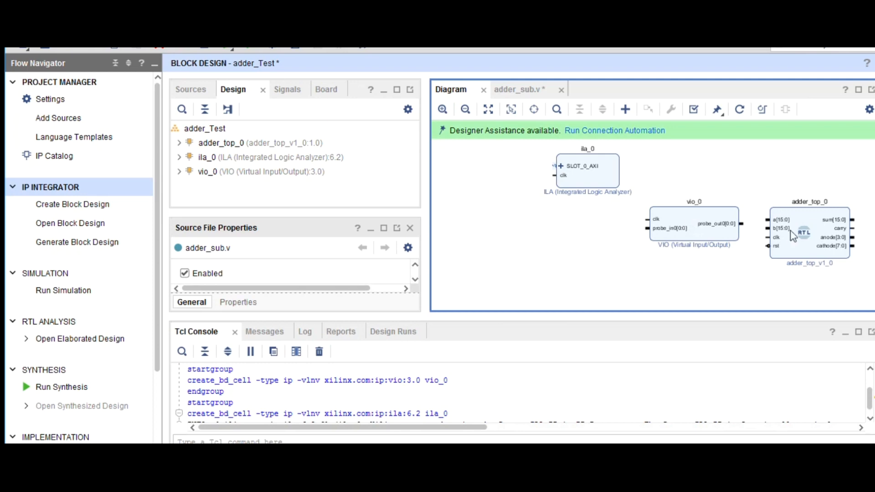
Switch to the Excel drawing to examine the FPGA board picture with its switches and return to Vivado.
key("alt+Tab")
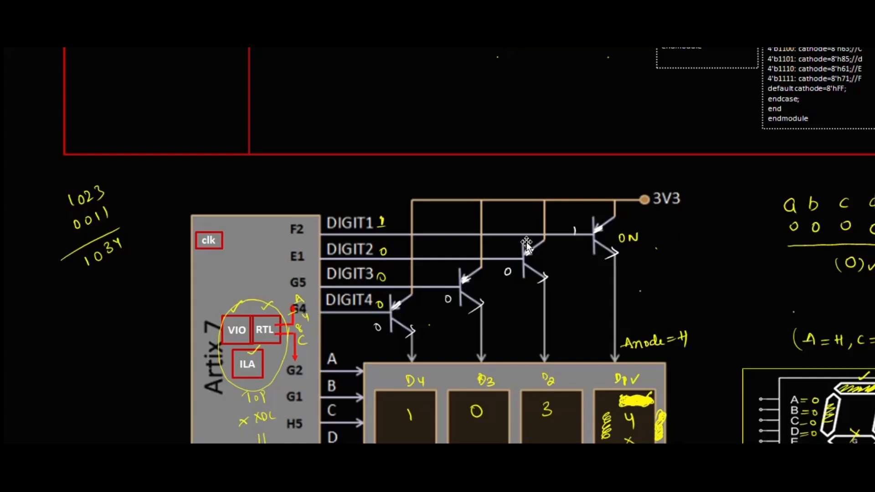
scroll(527, 242, "down", 9)
scroll(526, 242, "down", 4)
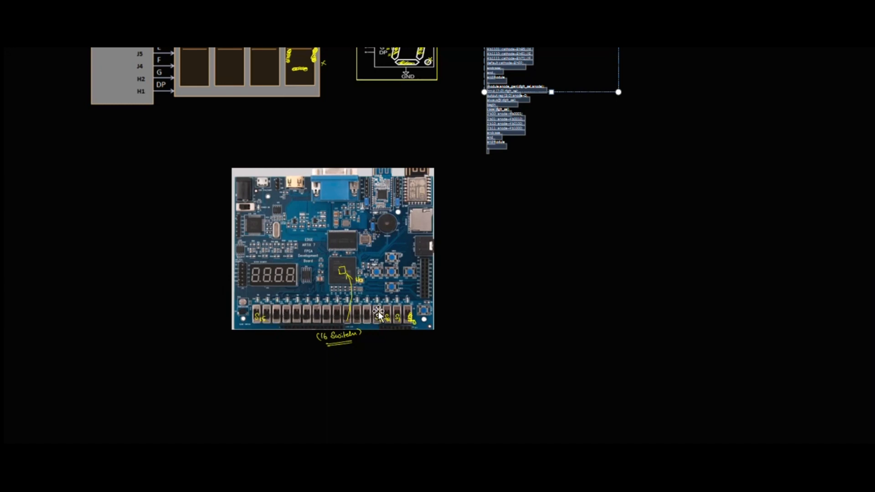
key("alt+Tab")
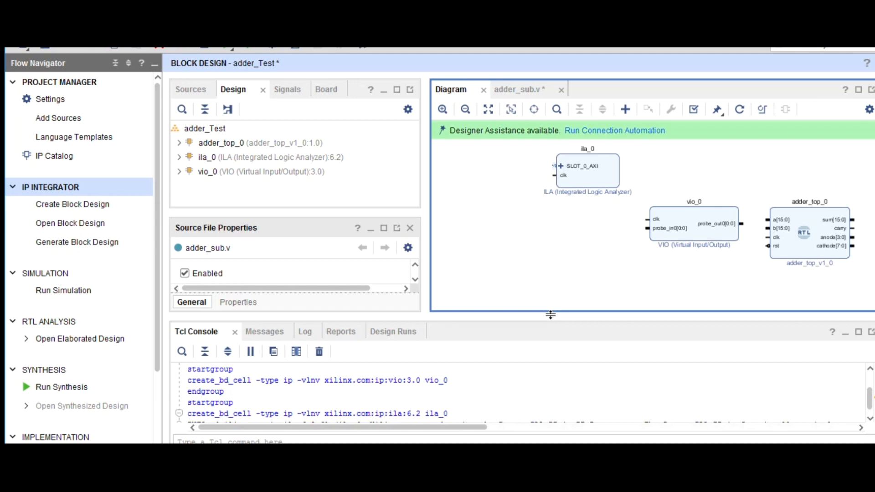
Maximize the block diagram and reposition the vio_0 and ila_0 blocks to make room for wiring.
left_click_drag(551, 314, 549, 341)
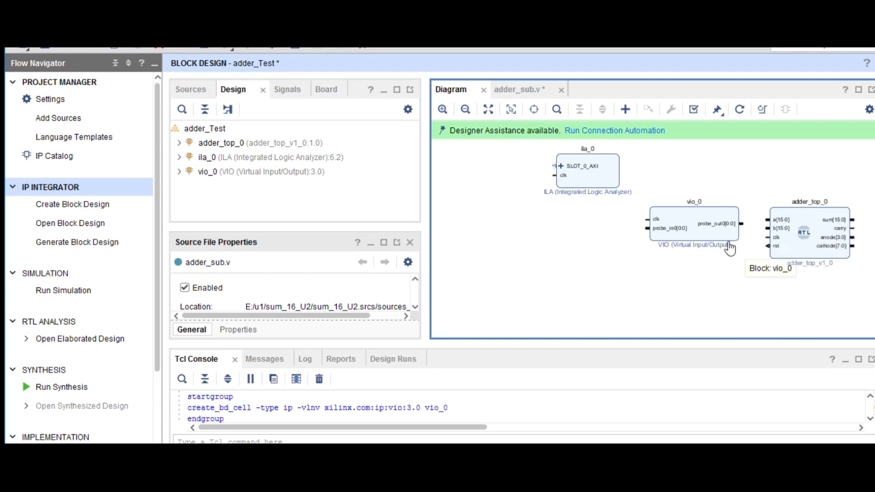
left_click_drag(715, 240, 714, 281)
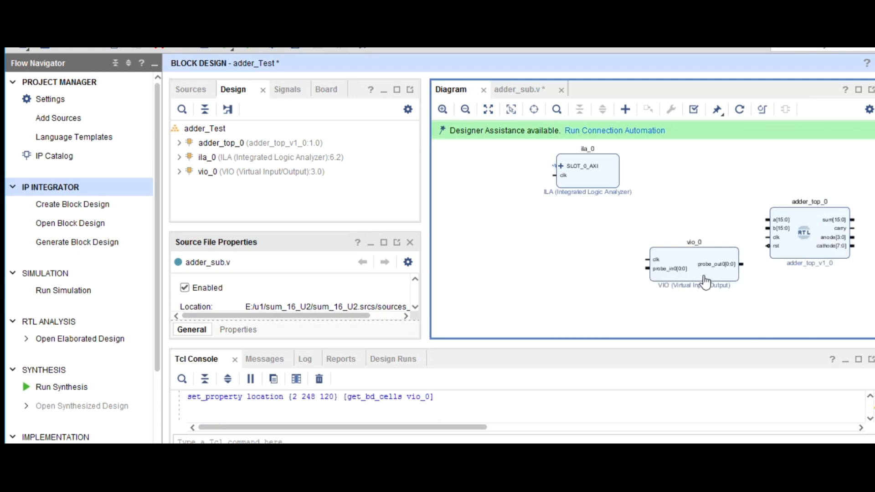
left_click(859, 90)
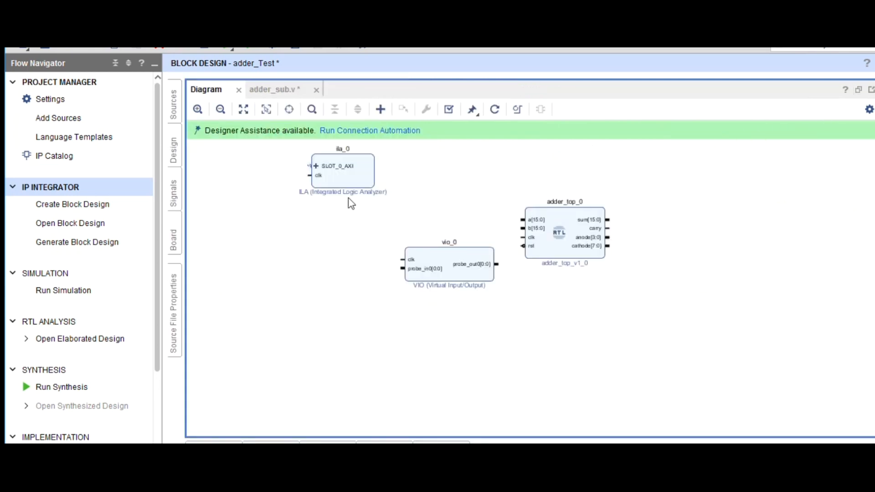
left_click_drag(347, 183, 297, 233)
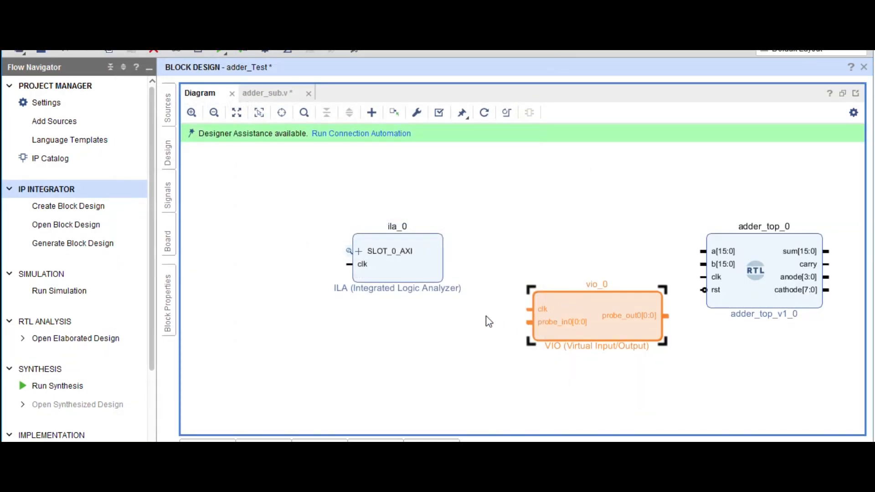
Make the clk pin of ila_0 external and connect the clk pins of vio_0 and adder_top_0 to the same clock.
right_click(347, 264)
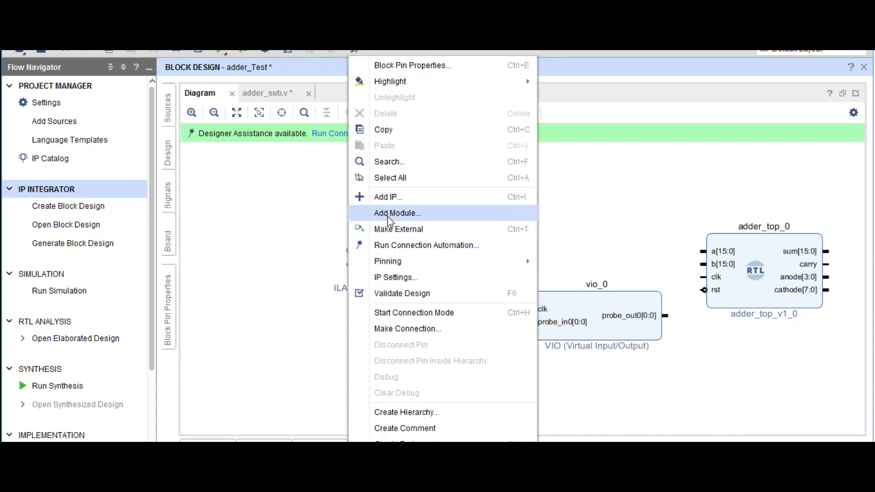
left_click(392, 229)
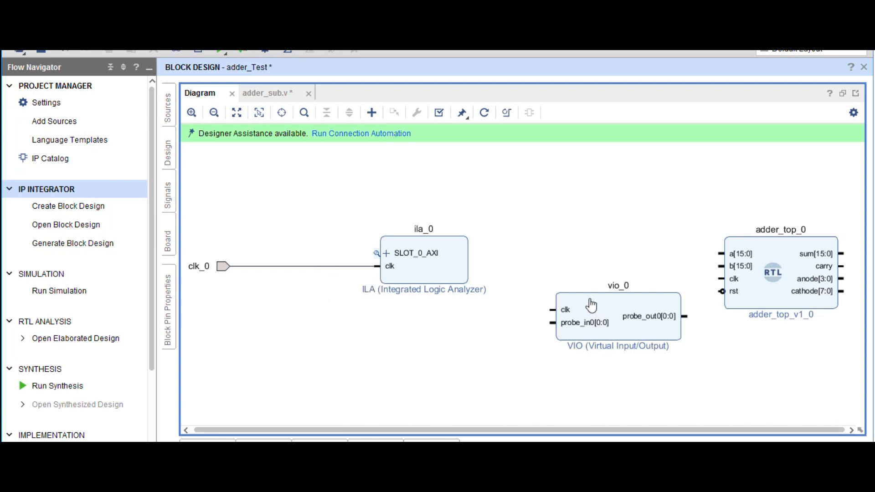
key("alt+Tab")
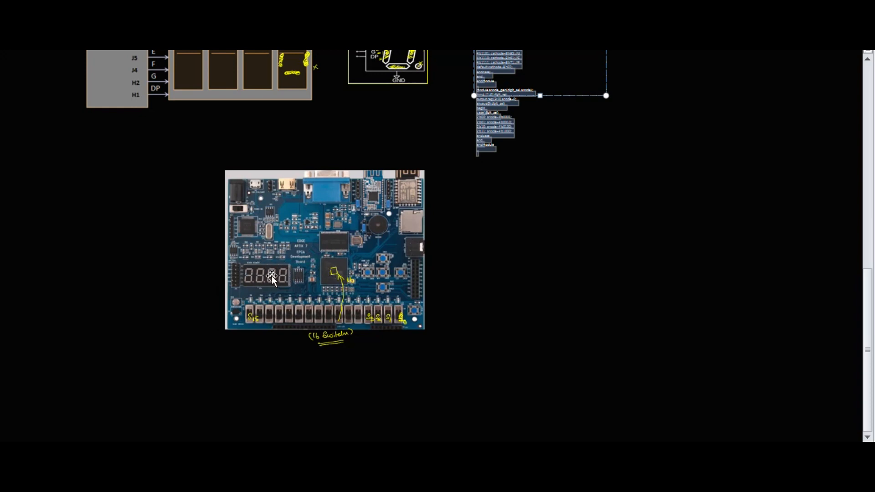
key("alt+Tab")
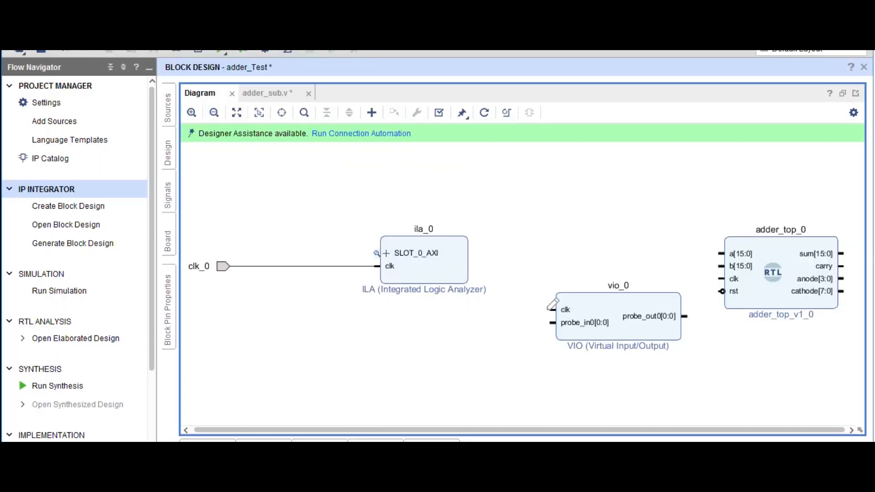
left_click_drag(552, 309, 232, 264)
left_click_drag(723, 274, 492, 217)
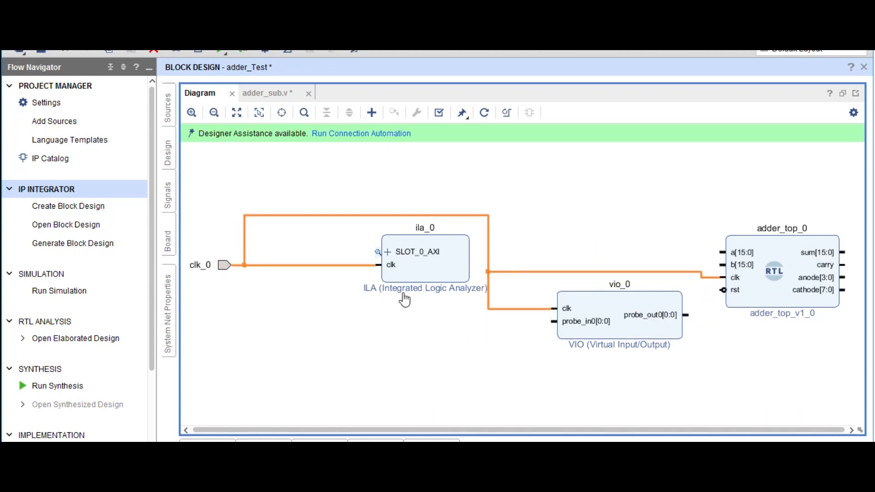
Customize vio_0 to have an input probe count of 2 and an output probe count of 3.
double_click(633, 315)
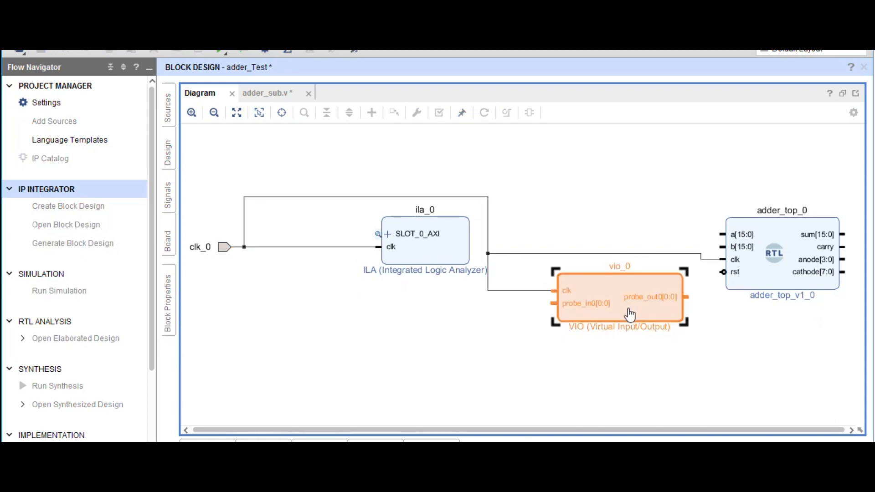
left_click_drag(520, 61, 386, 61)
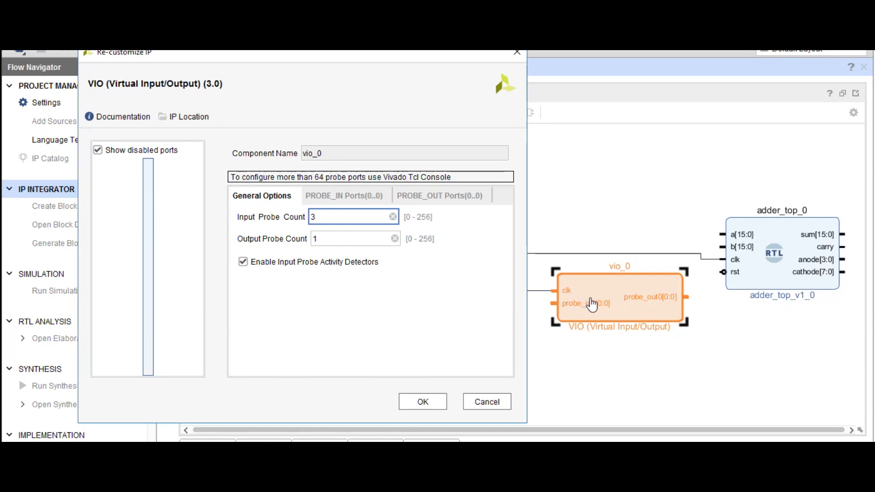
left_click(364, 239)
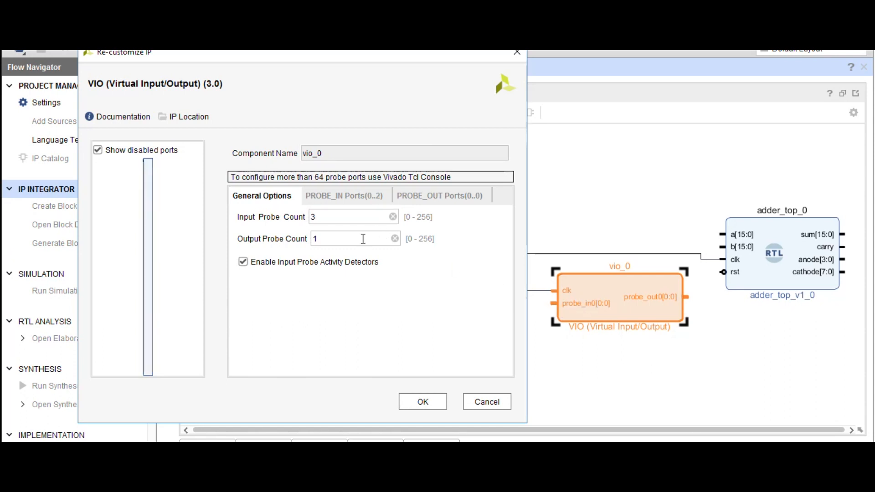
left_click(364, 238)
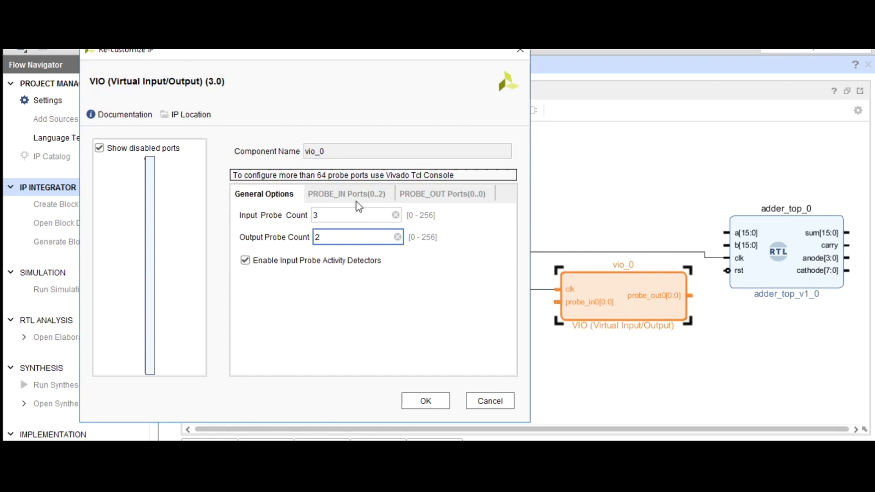
left_click(342, 195)
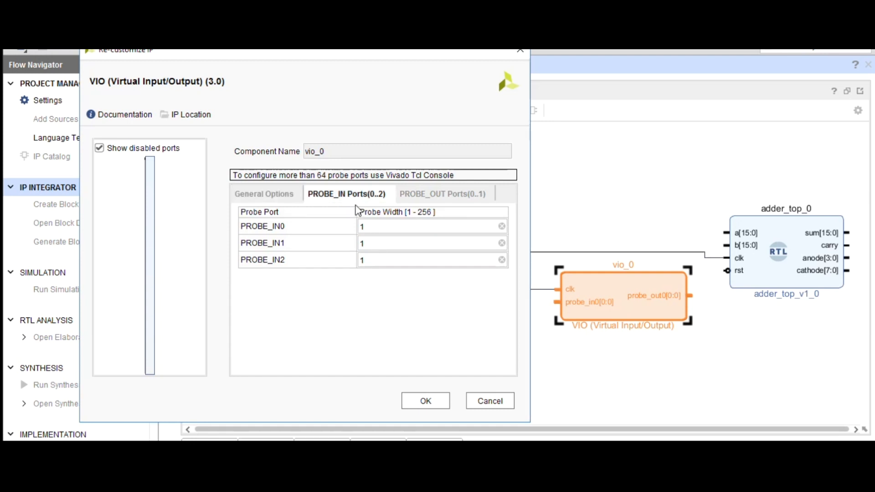
left_click(437, 200)
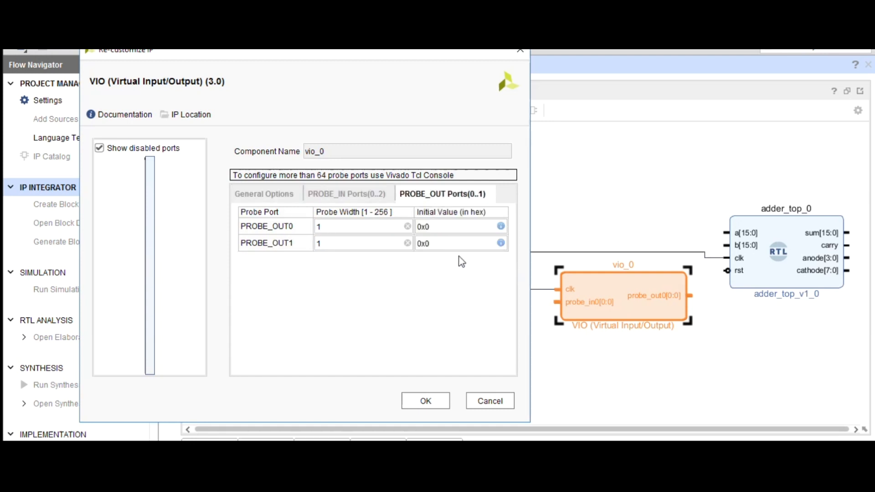
left_click(366, 200)
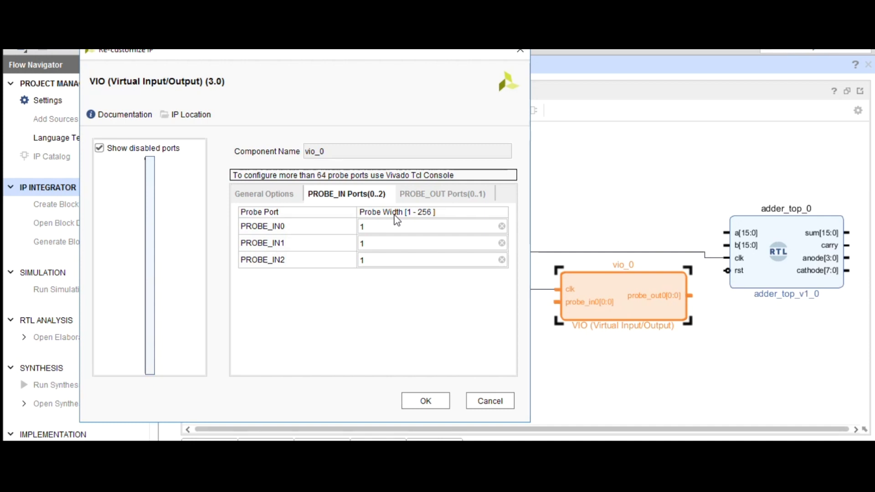
left_click(281, 196)
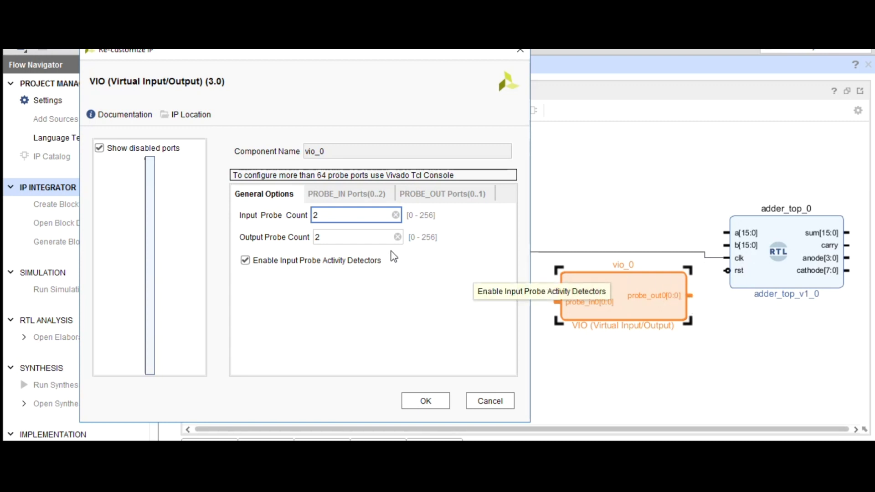
left_click(362, 236)
left_click(362, 236)
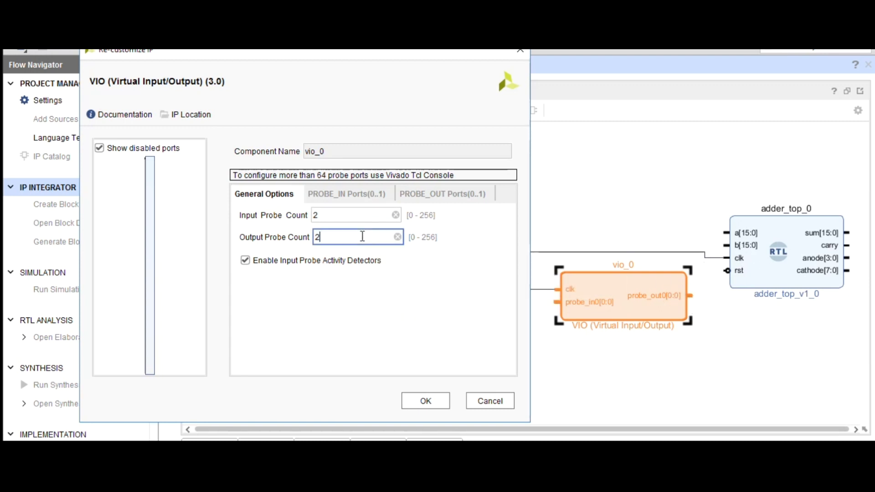
type("3")
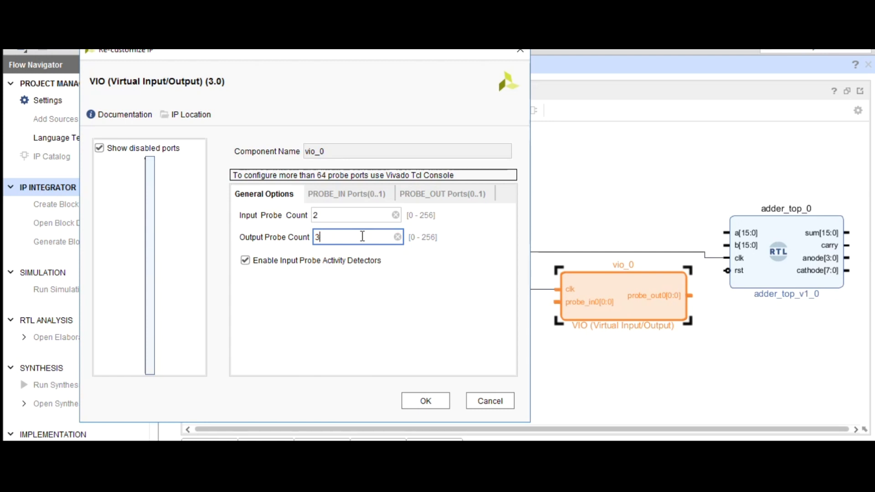
Set the probe width of PROBE_IN0 on vio_0 to 16.
left_click(351, 196)
left_click(396, 227)
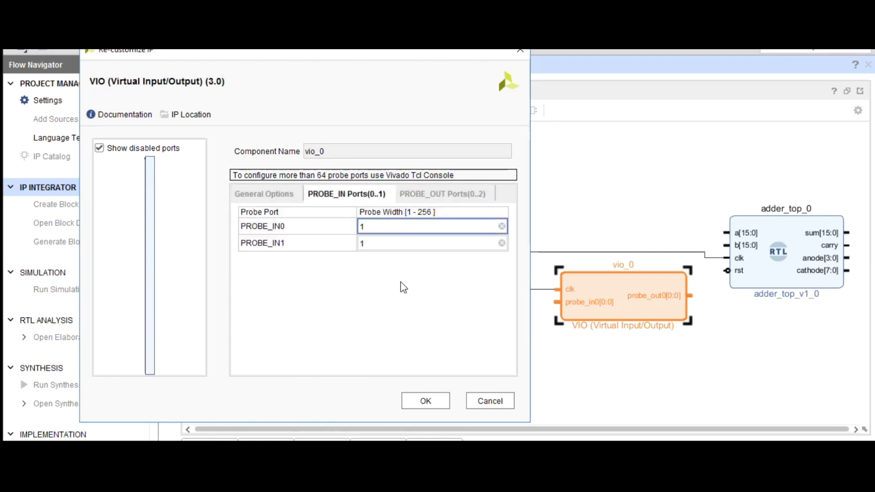
key("BackSpace")
type("16")
Set the probe widths of PROBE_OUT0 and PROBE_OUT1 to 16 and apply the vio_0 customization.
left_click(401, 199)
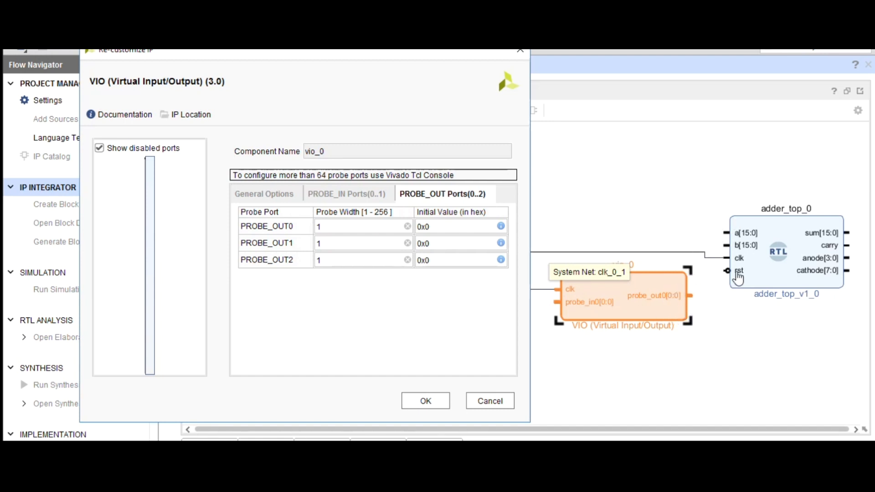
left_click(345, 223)
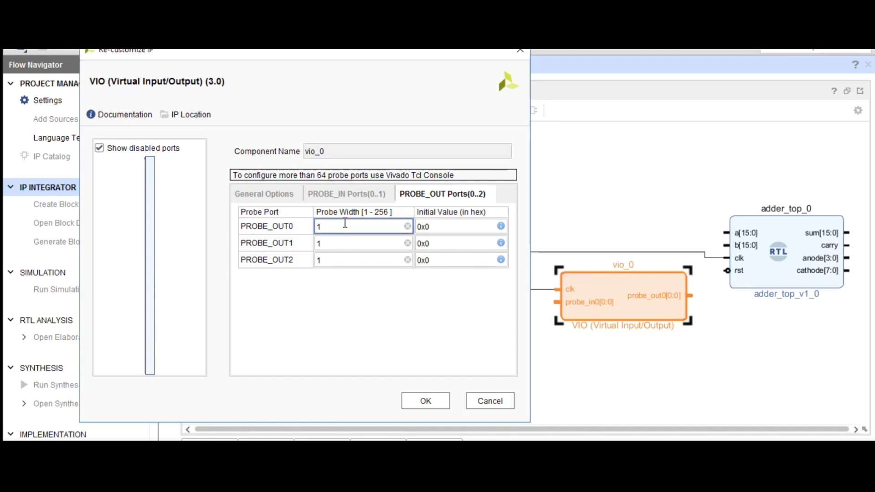
type("5")
left_click(346, 243)
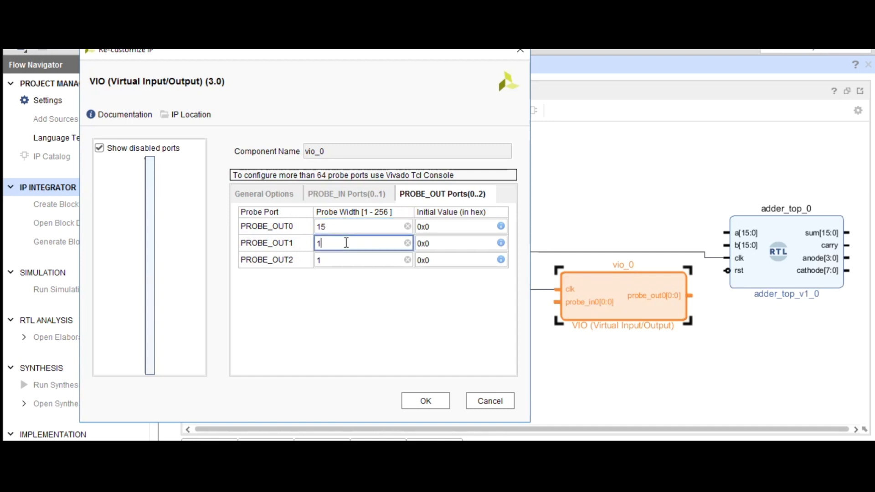
left_click(344, 227)
key("BackSpace")
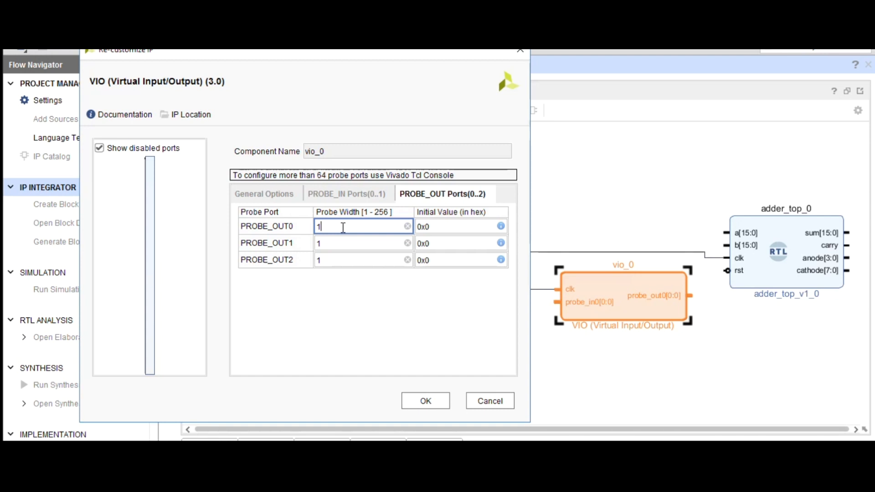
left_click(335, 243)
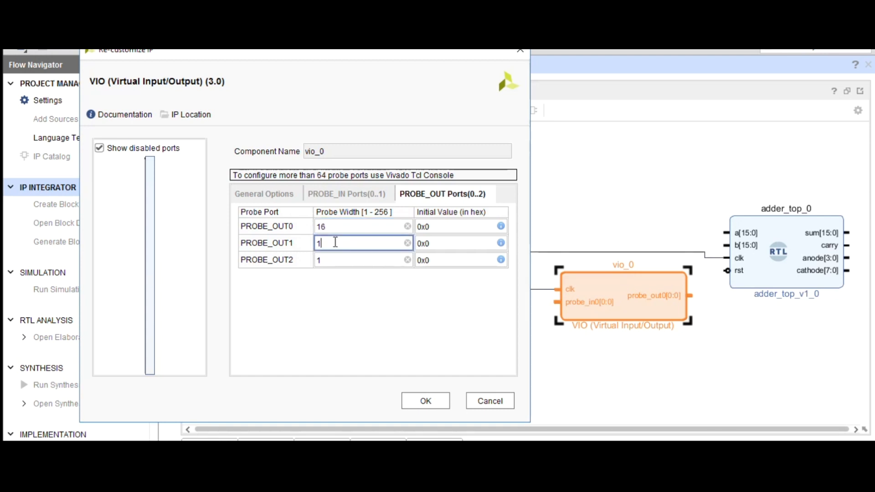
left_click(357, 260)
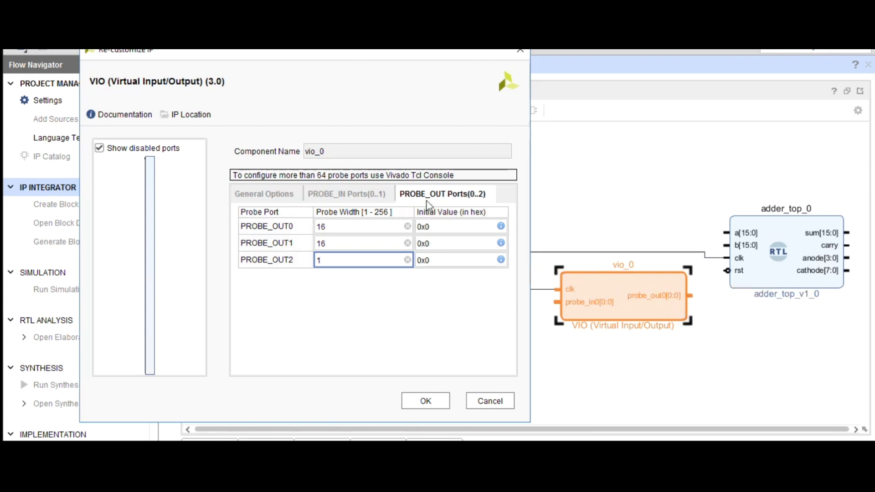
left_click(368, 197)
left_click(424, 400)
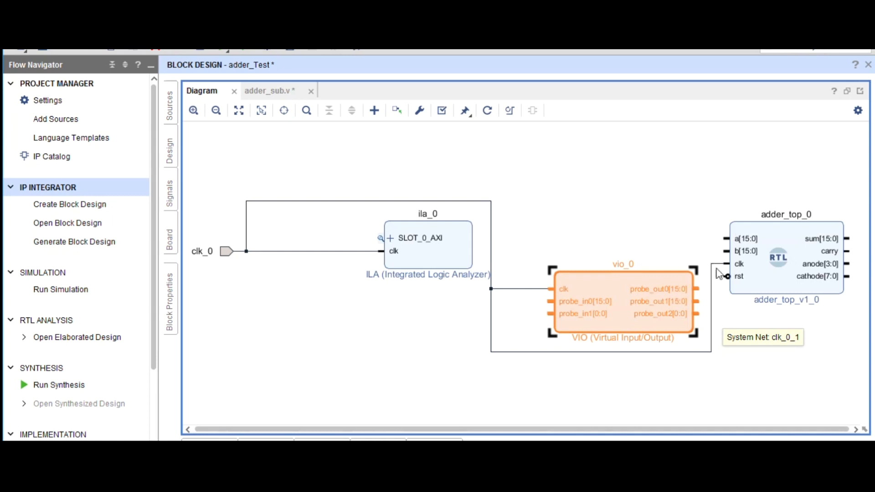
Connect probe_out0, probe_out1 and probe_out2 of vio_0 to a, b and rst of adder_top_0, and sum and carry to probe_in0 and probe_in1.
left_click_drag(706, 285, 727, 239)
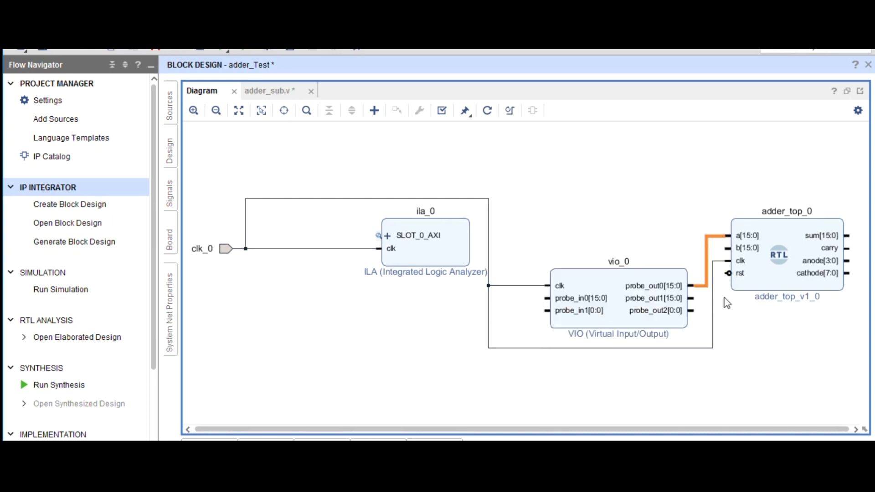
left_click_drag(693, 298, 728, 249)
left_click_drag(692, 309, 730, 274)
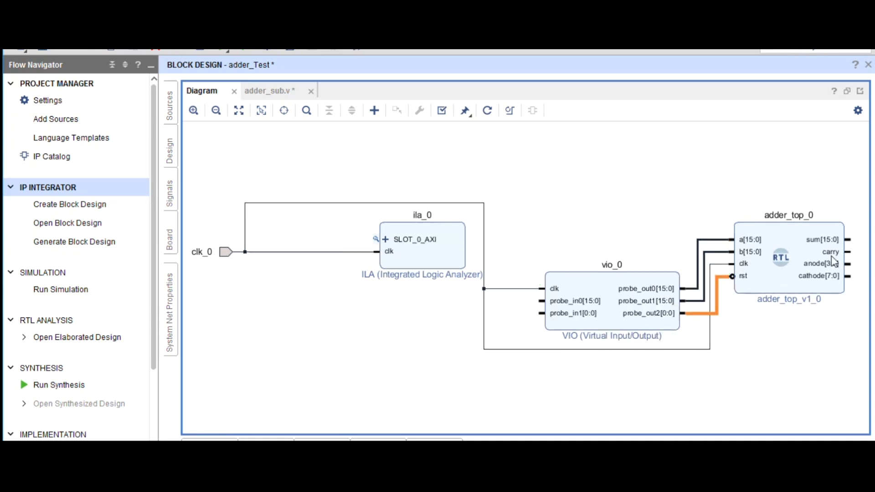
left_click_drag(851, 238, 539, 301)
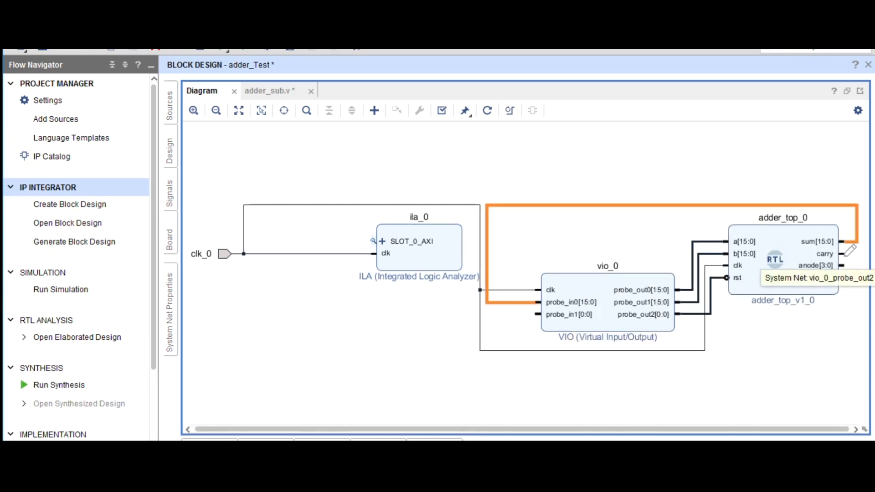
mouse_move(847, 254)
left_mouse_down()
mouse_move(656, 322)
mouse_move(538, 315)
left_mouse_up()
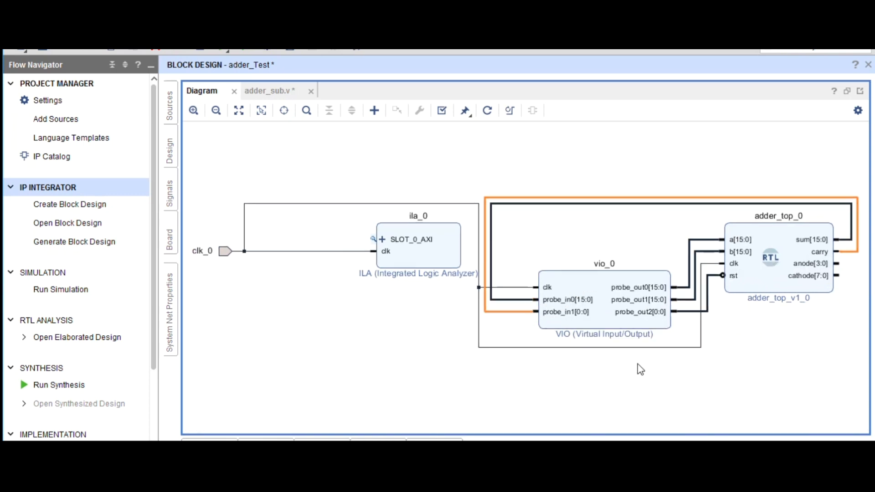
Make the anode[3:0] and cathode[7:0] pins of adder_top_0 external.
right_click(841, 266)
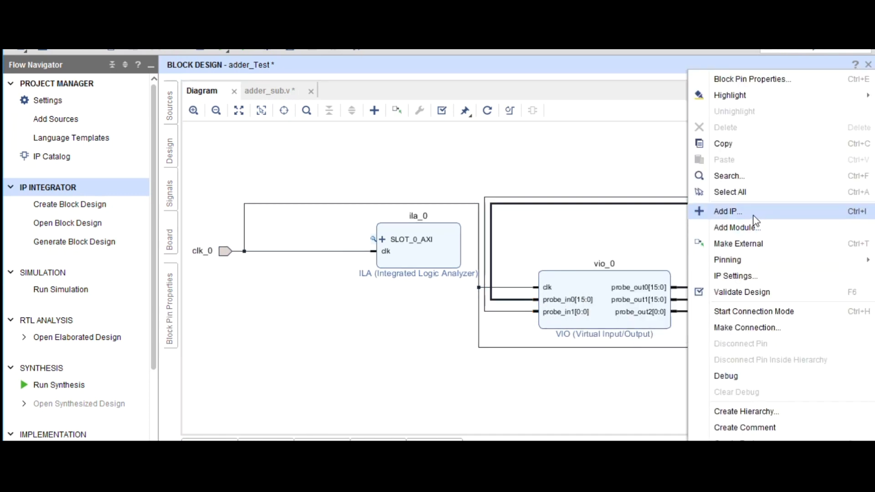
left_click(755, 244)
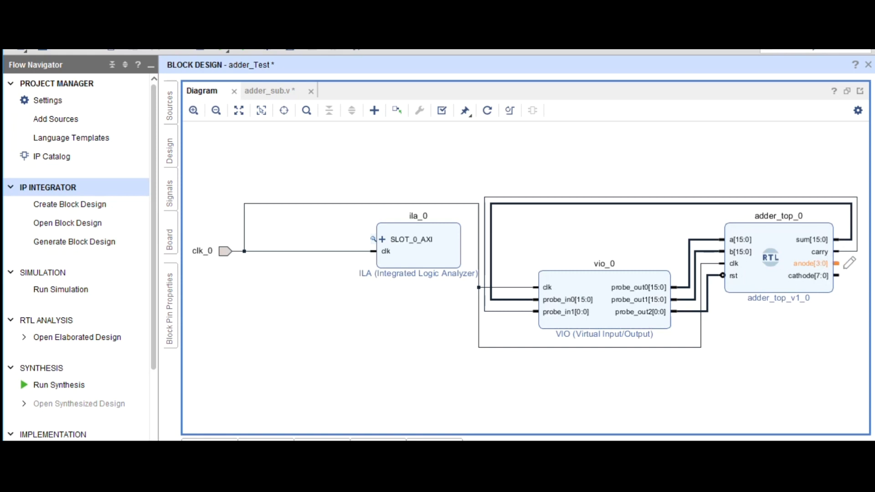
key("alt+Tab")
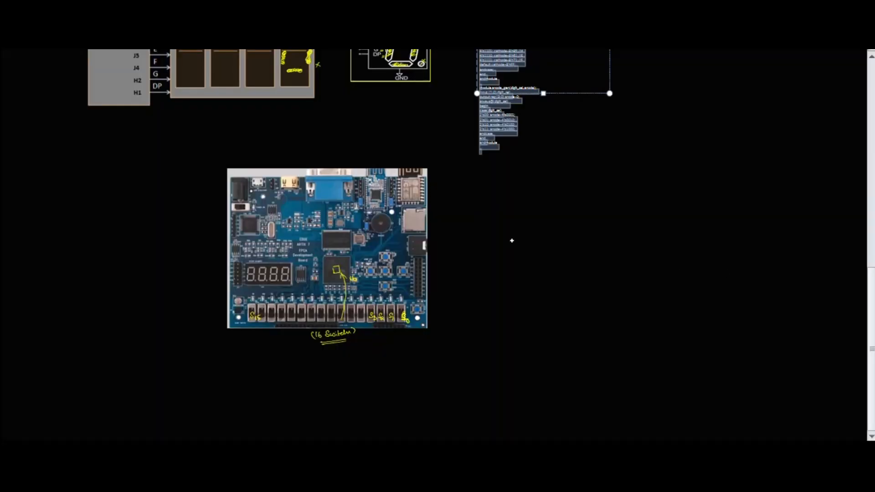
scroll(491, 253, "up", 1)
scroll(490, 254, "down", 2)
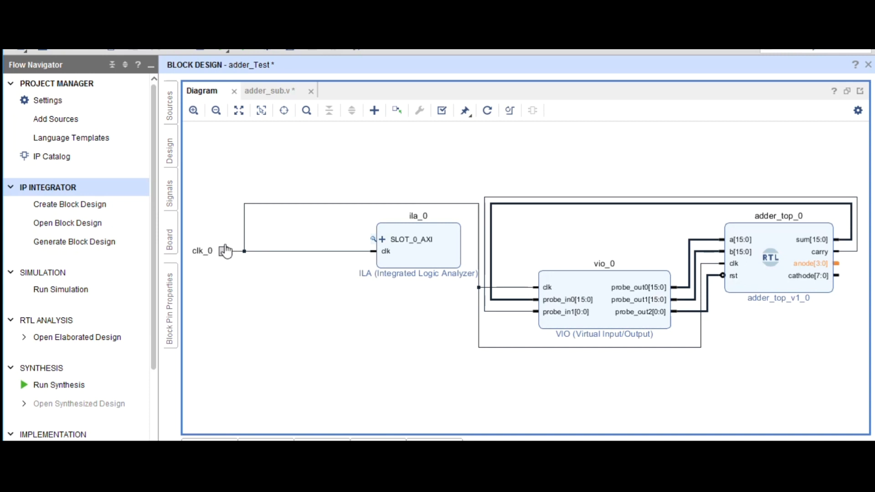
right_click(836, 261)
mouse_move(773, 261)
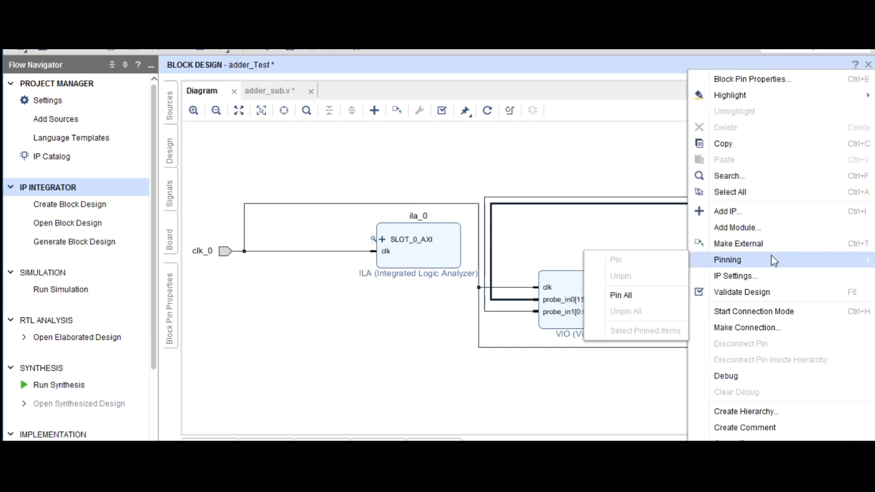
left_click(747, 243)
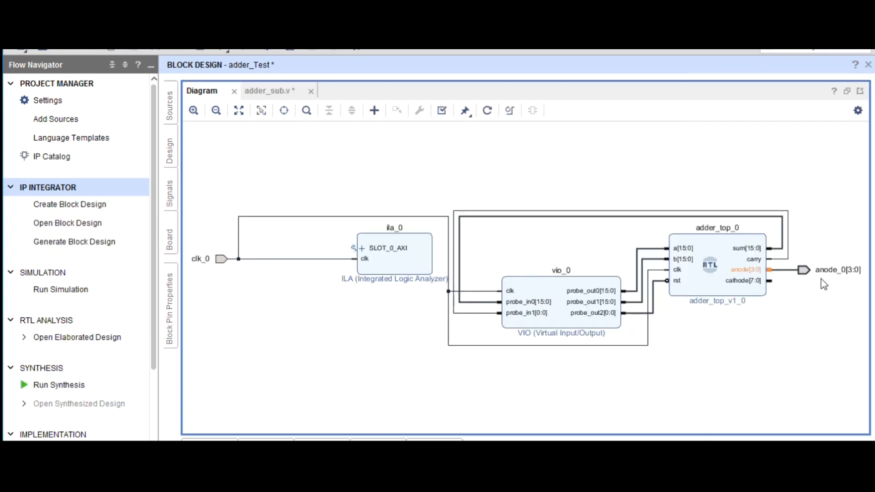
right_click(769, 281)
left_click(745, 245)
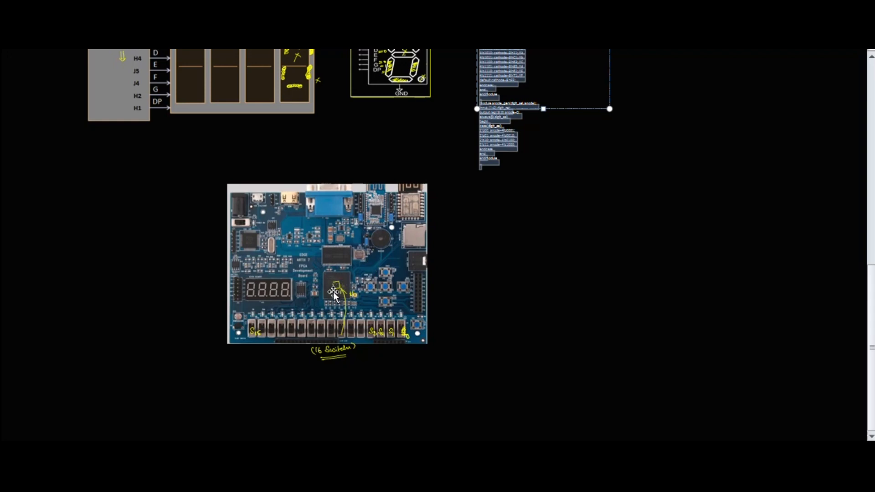
key("alt+Tab")
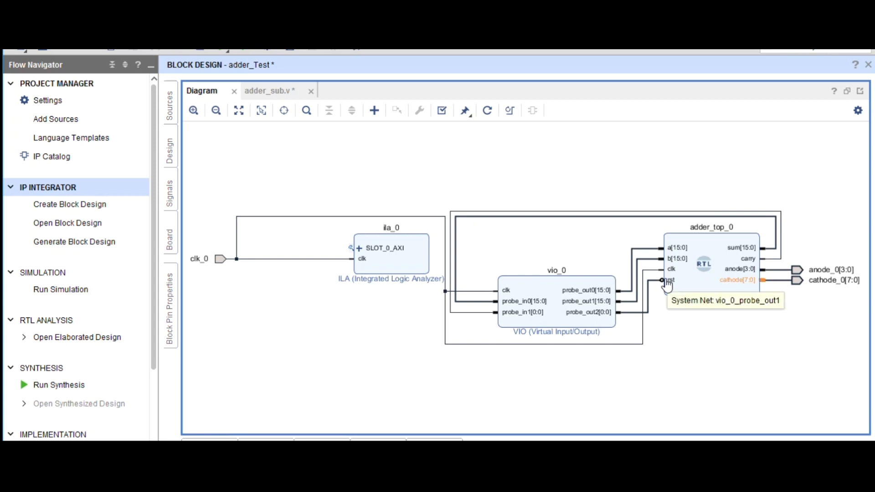
Customize ila_0 to use the Native monitor type with 5 probes.
left_click(389, 271)
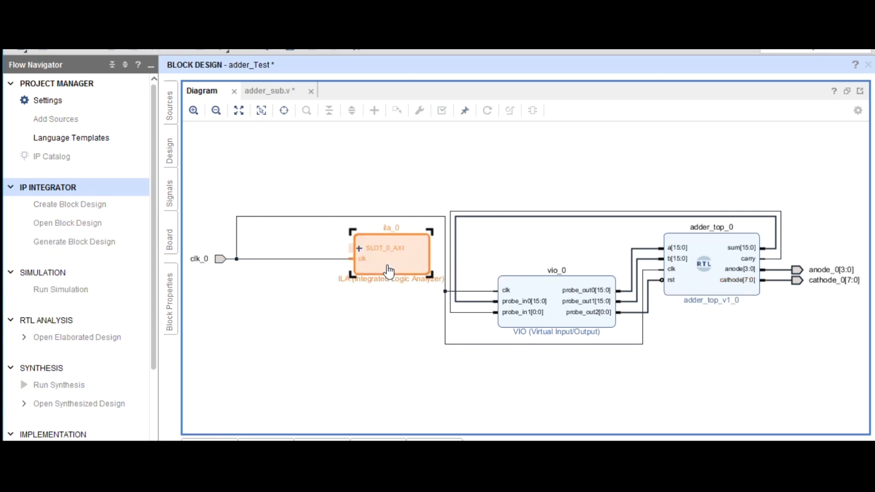
double_click(389, 271)
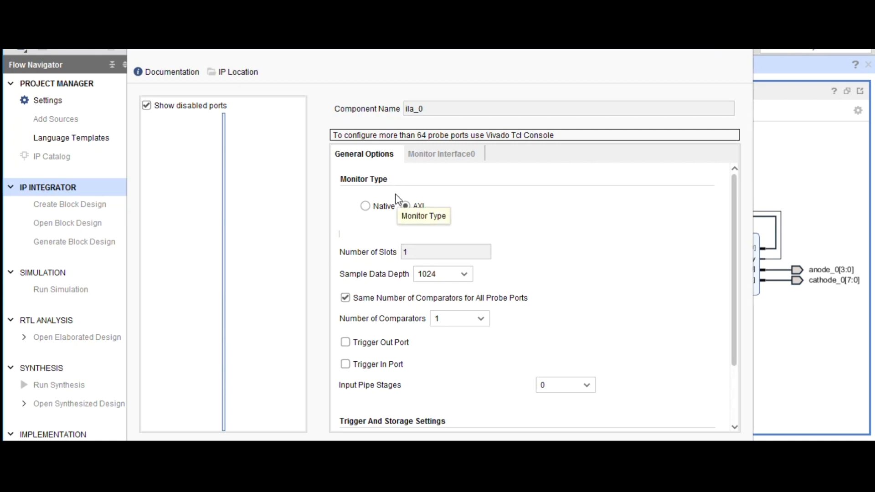
left_click(365, 206)
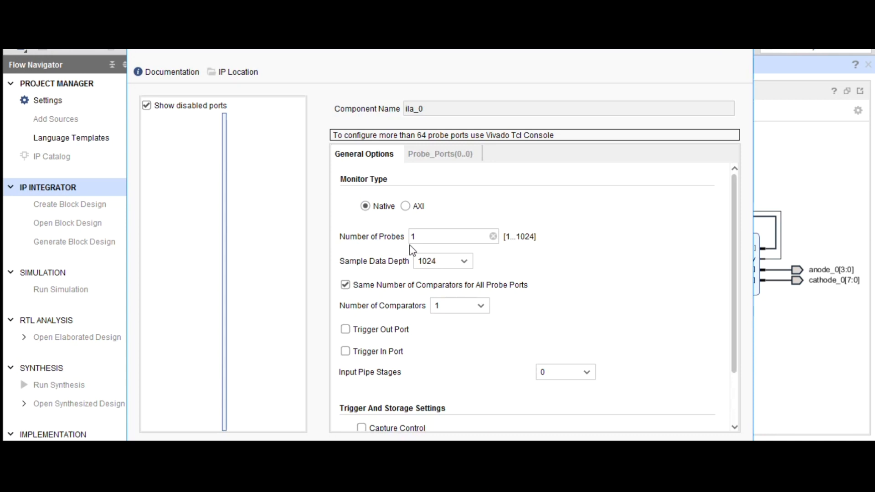
left_click(432, 237)
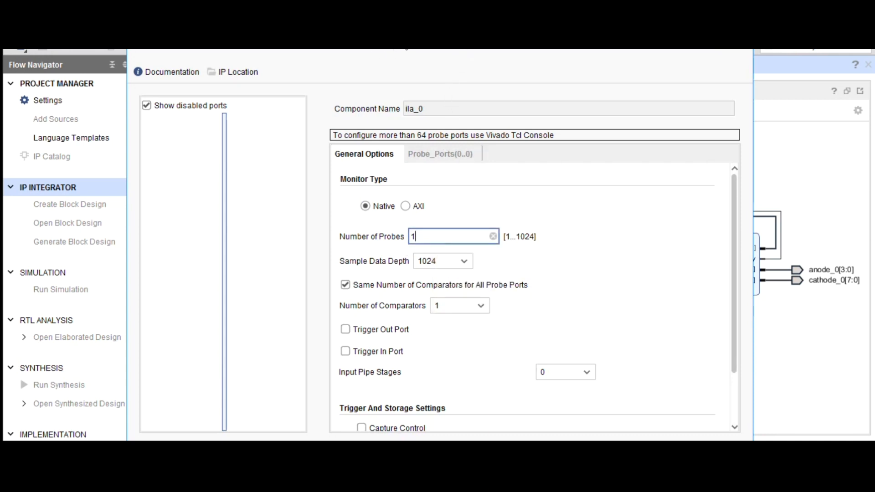
left_click_drag(404, 16, 50, 37)
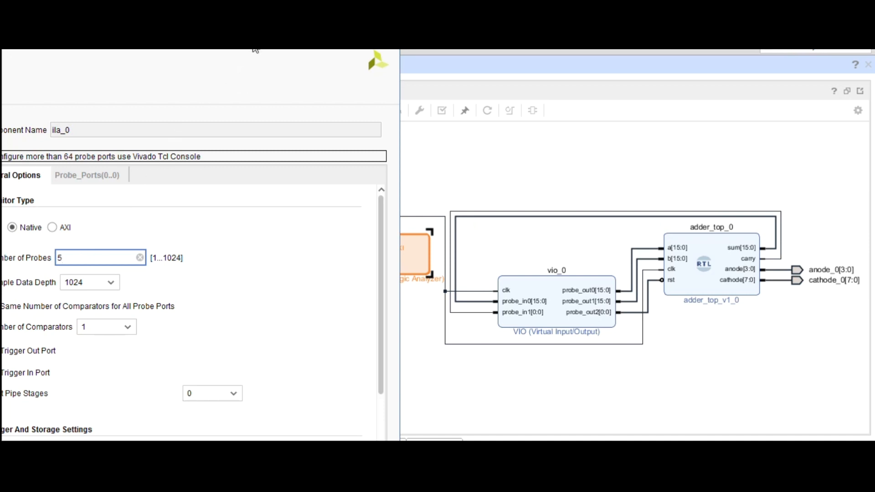
left_click_drag(182, 42, 268, 36)
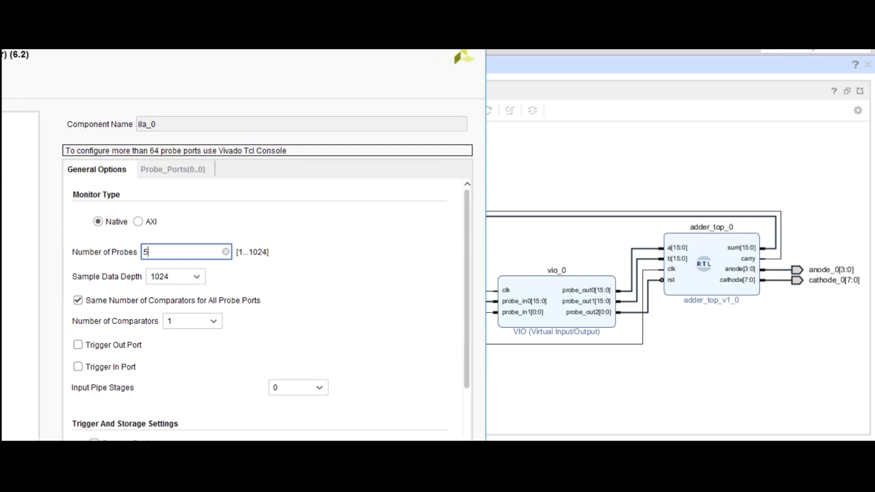
Set the probe widths of PROBE0, PROBE1 and PROBE3 on ila_0 to 16 and apply the customization.
left_click(176, 170)
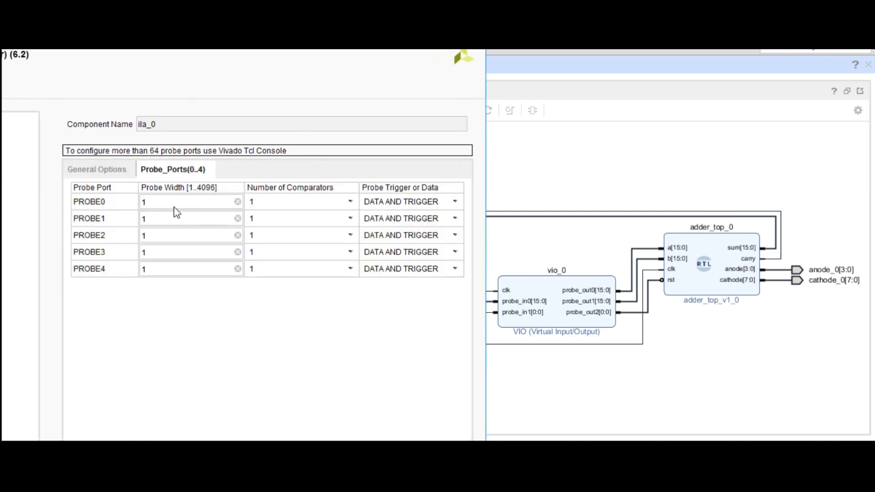
left_click(170, 197)
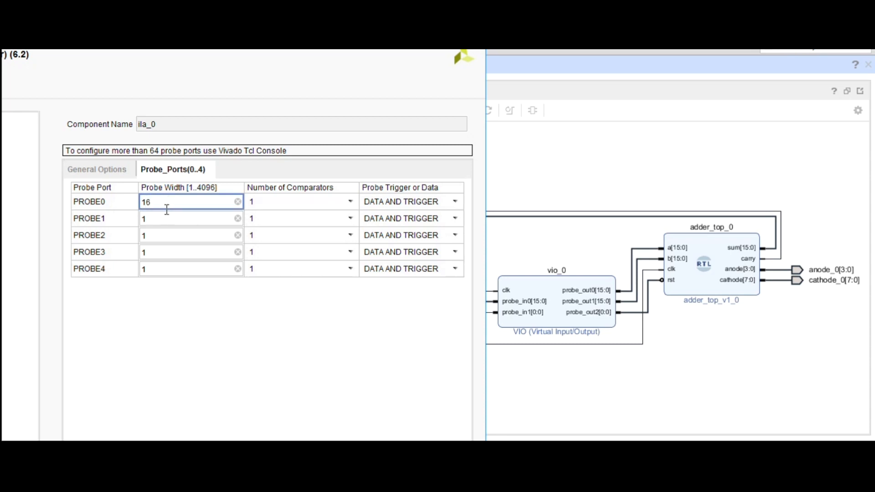
left_click(165, 220)
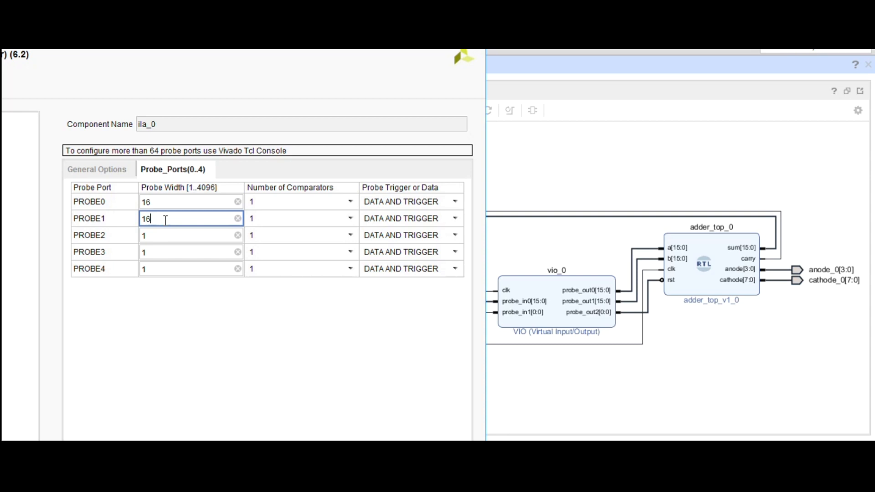
left_click(167, 236)
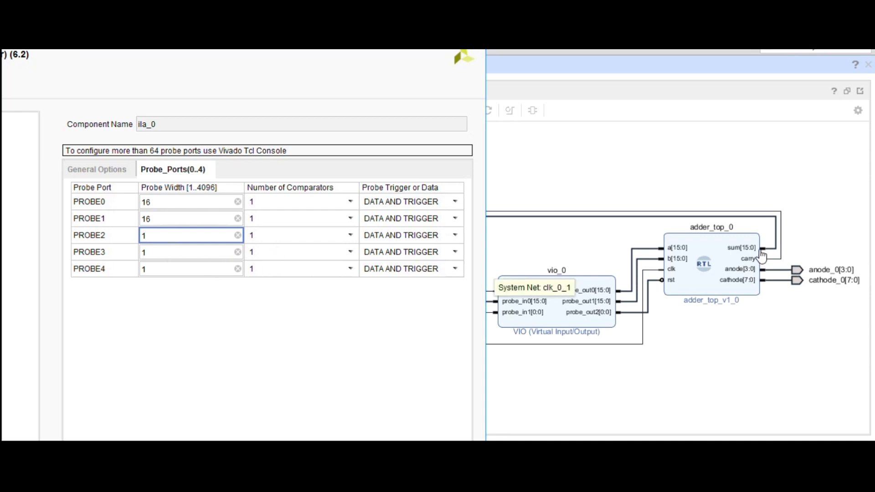
left_click(160, 251)
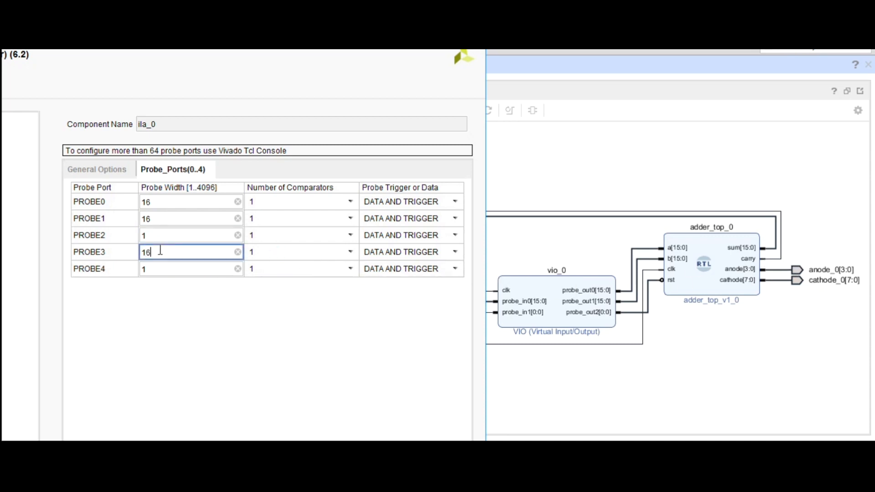
left_click(163, 271)
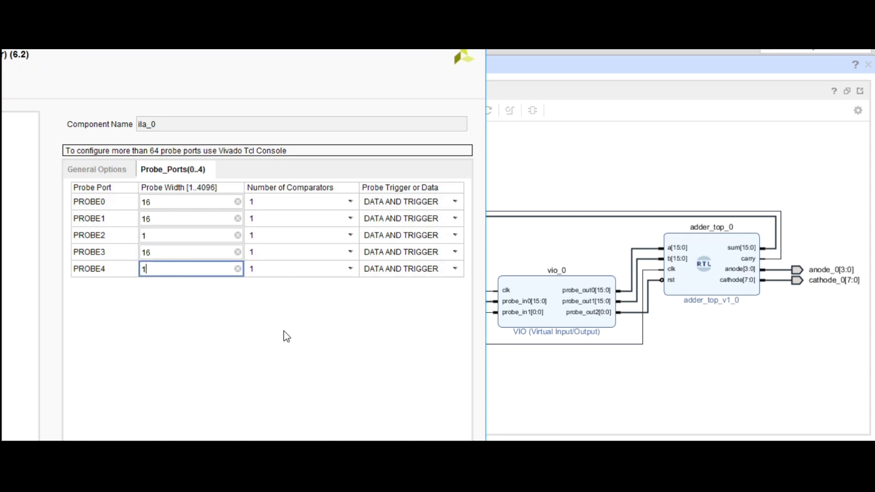
left_click(399, 461)
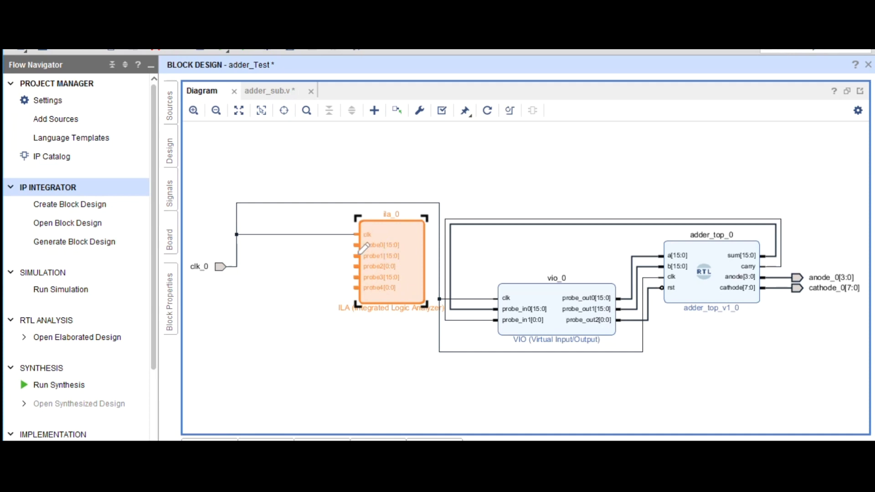
Connect probe0 through probe4 of ila_0 to the a, b, rst, sum and carry pins of adder_top_0, in that order.
left_click_drag(357, 243, 657, 258)
left_click_drag(360, 259, 638, 283)
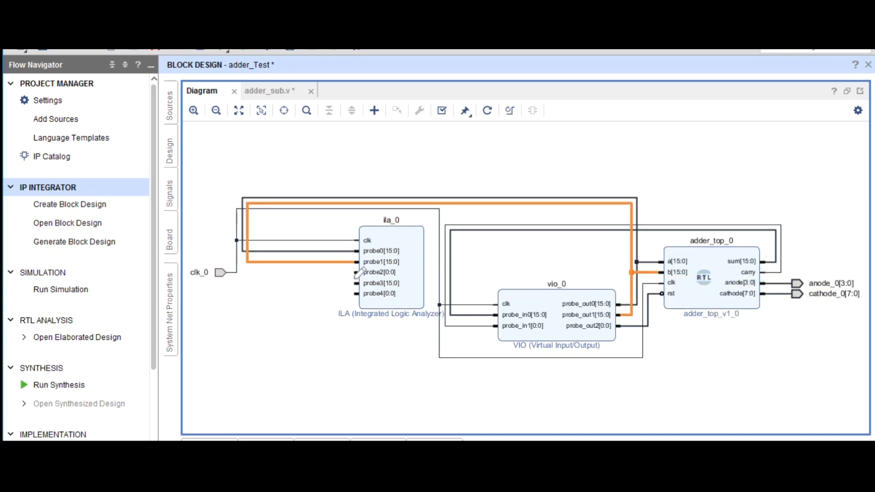
left_click_drag(360, 270, 662, 290)
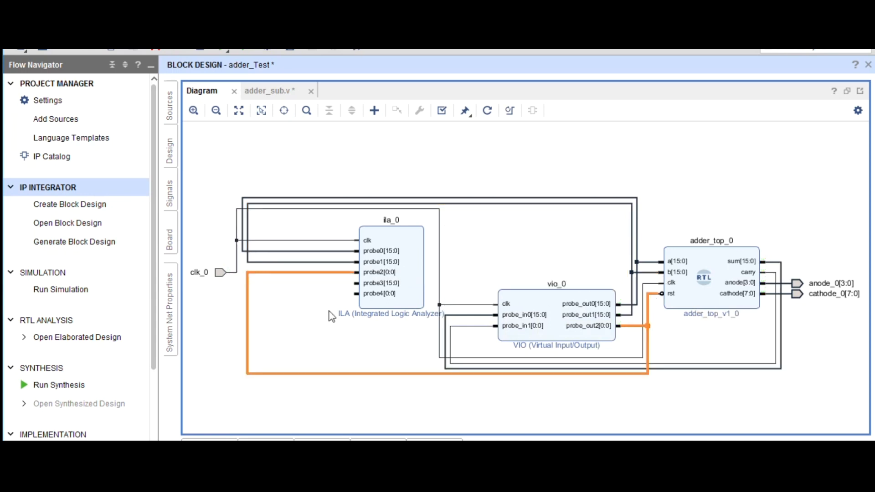
left_click_drag(362, 281, 769, 261)
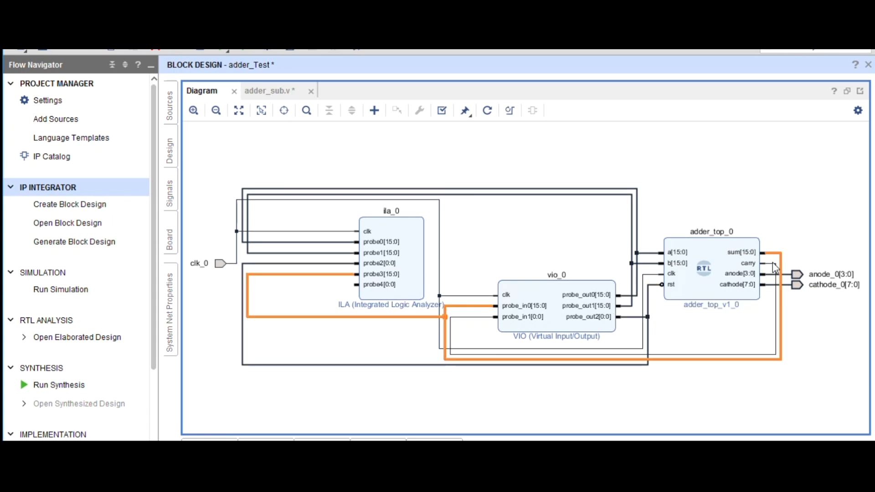
left_click_drag(355, 284, 775, 263)
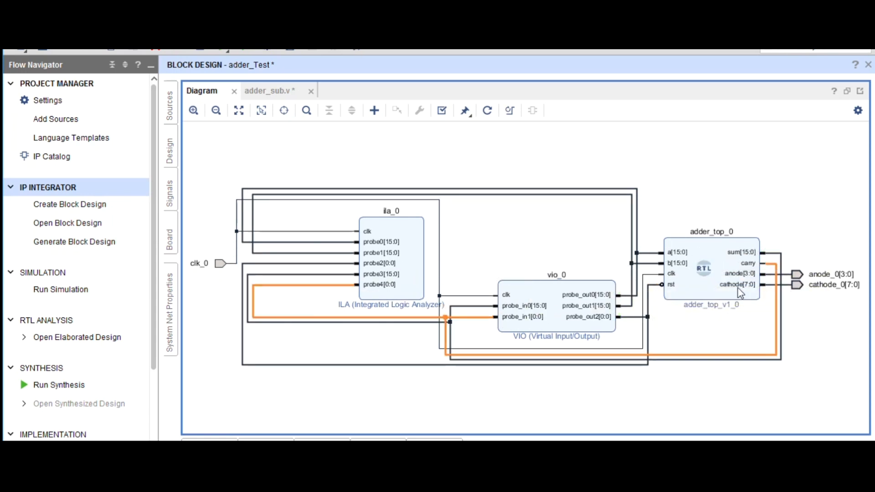
Validate the adder_Test block design and optimize the routing of its diagram.
left_click(446, 114)
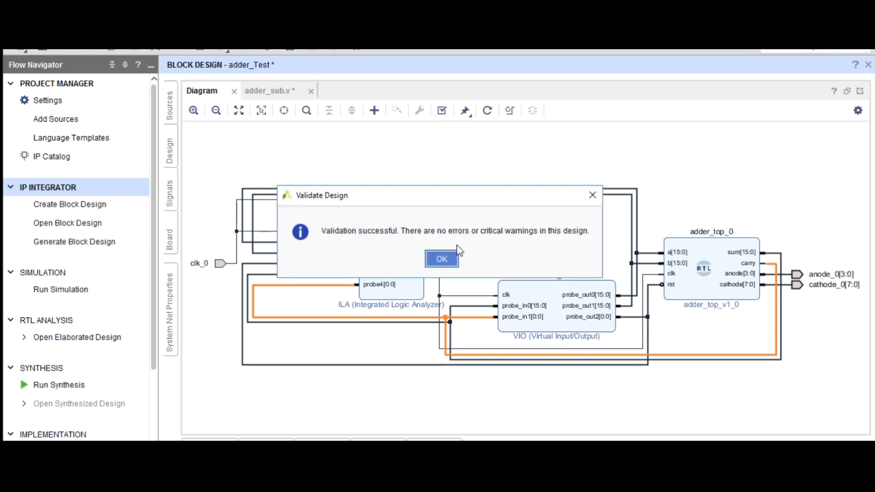
left_click(444, 257)
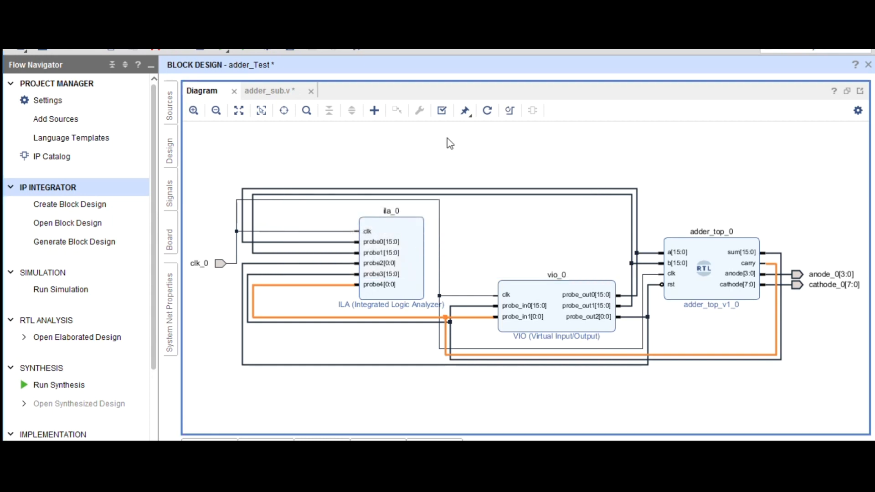
left_click(508, 114)
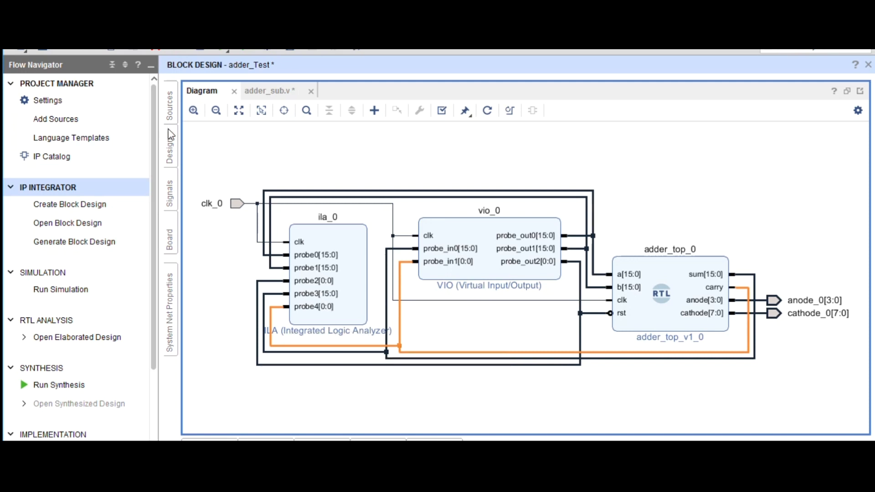
Create an HDL wrapper for the adder_Test block design, letting Vivado manage the wrapper and auto-update it.
left_click(846, 90)
scroll(354, 211, "up", 3)
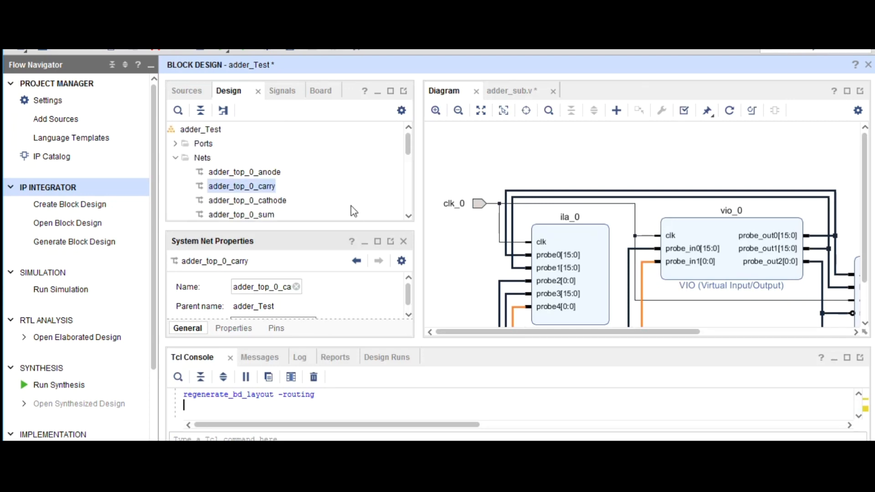
left_click(187, 91)
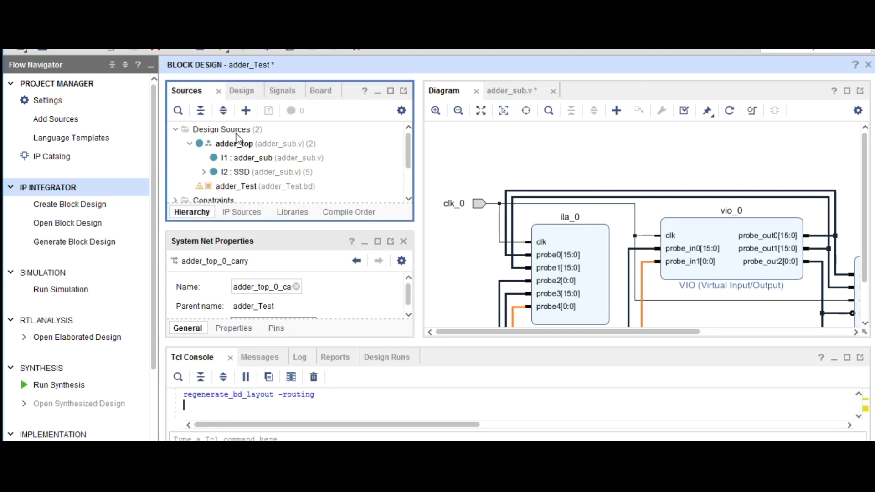
left_click(238, 187)
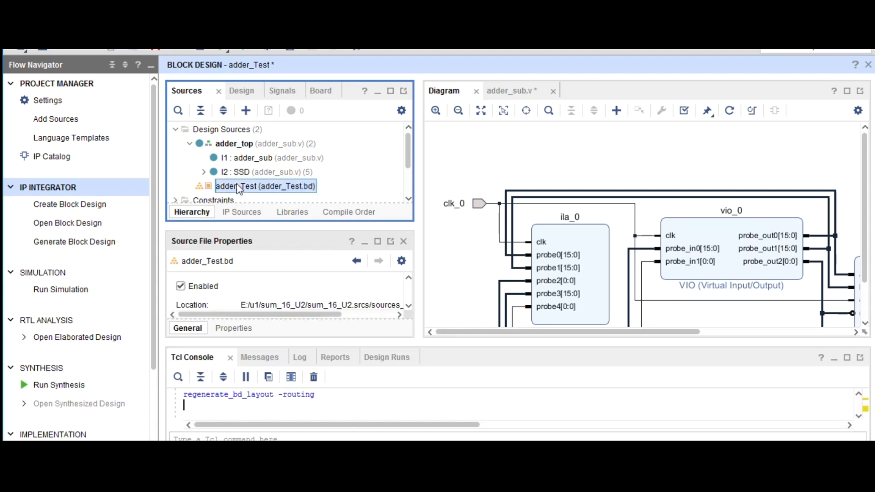
right_click(238, 187)
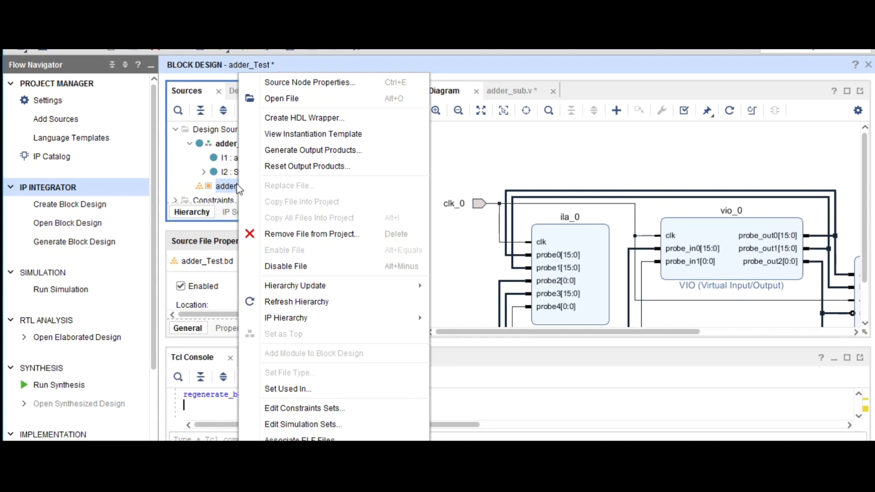
left_click(304, 120)
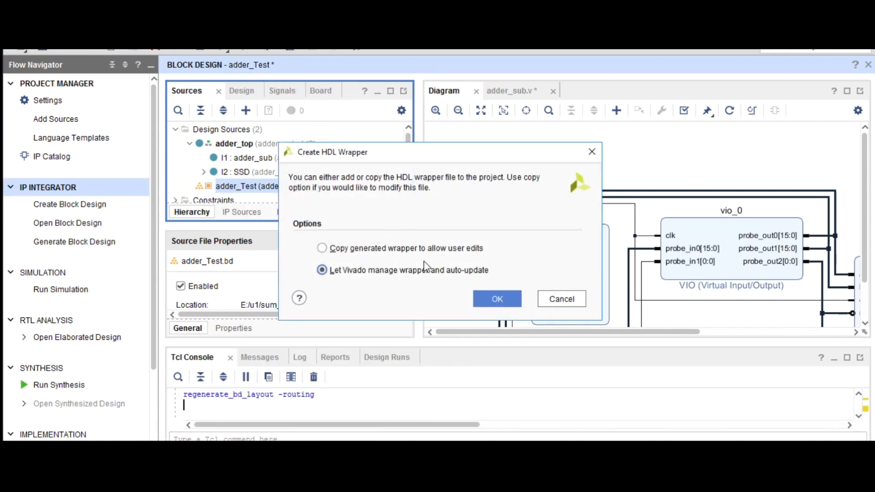
left_click(498, 298)
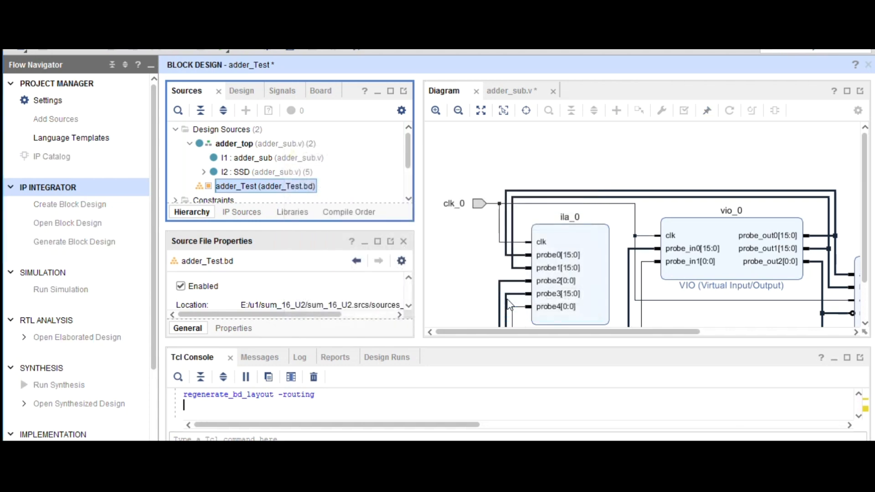
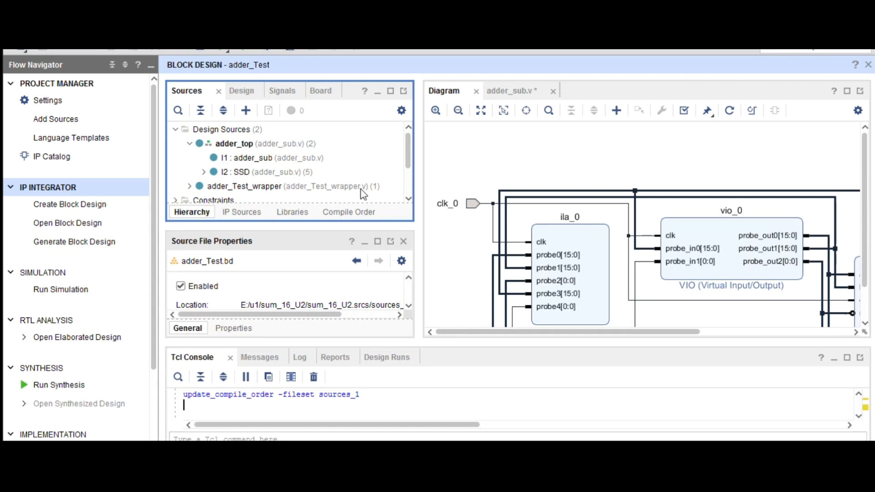
Set adder_Test_wrapper as the top module of the design sources.
left_click(263, 190)
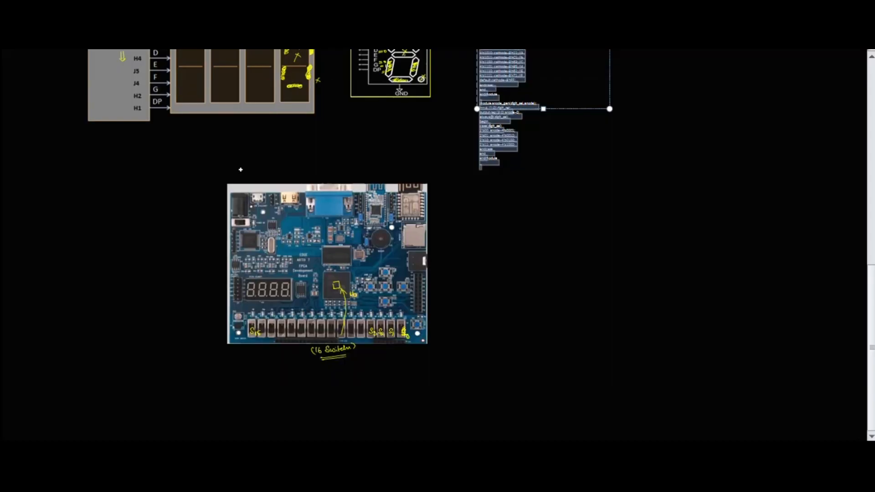
scroll(265, 190, "up", 10)
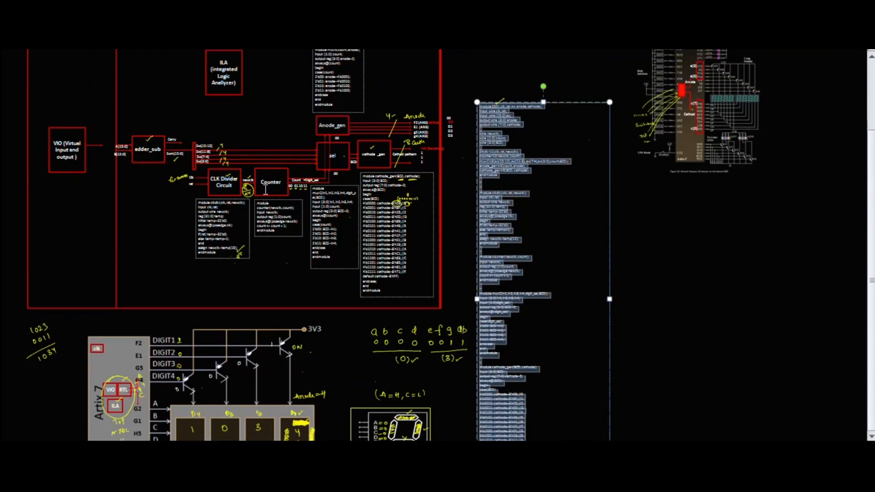
scroll(265, 189, "up", 3)
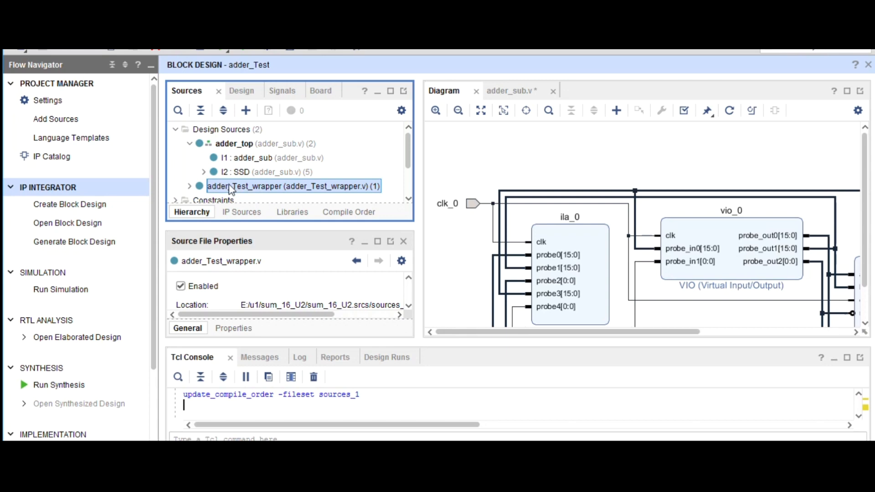
right_click(227, 188)
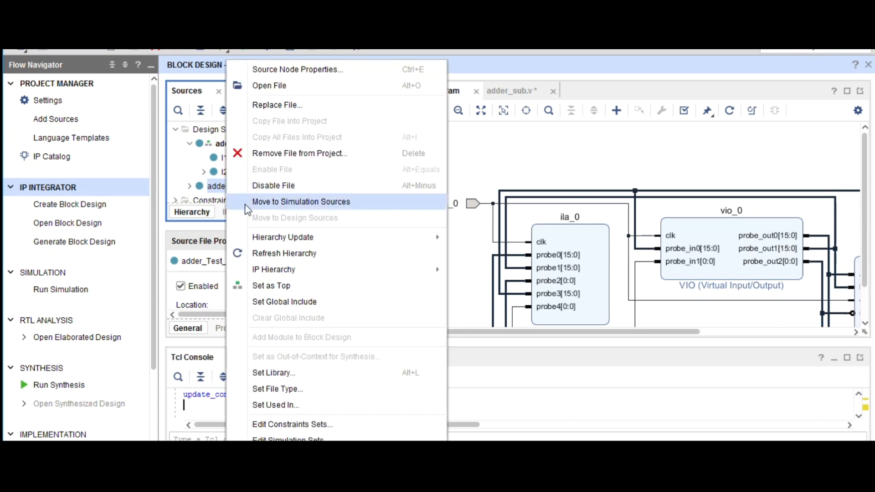
left_click(273, 286)
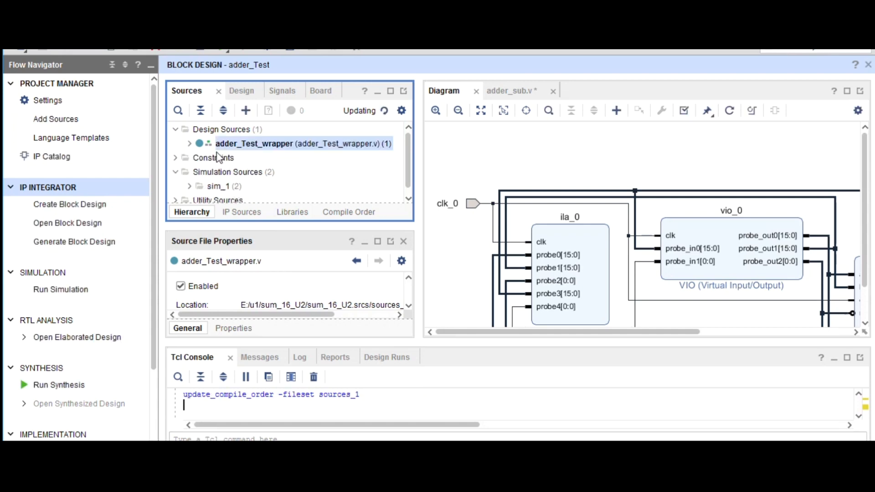
Examine the hierarchy under adder_Test_wrapper down to the submodules of adder_top, including the ila_0 and vio_0 instances.
left_click(190, 144)
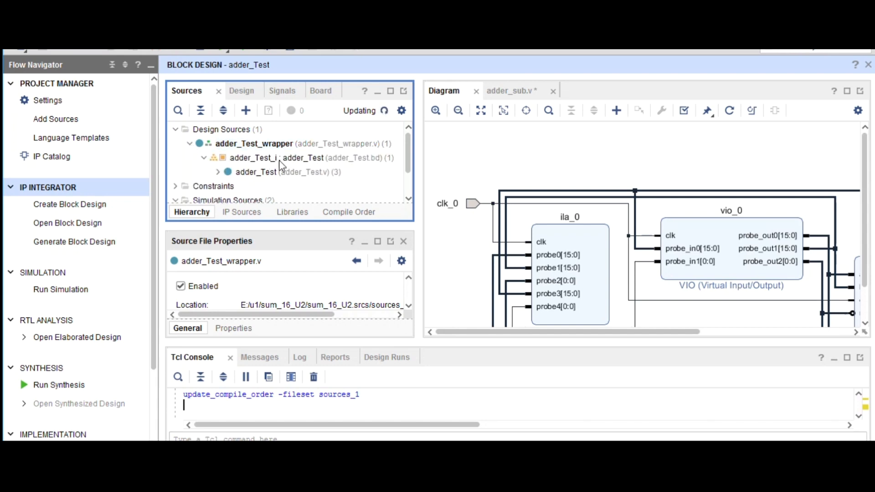
left_click(217, 171)
scroll(260, 178, "down", 2)
scroll(260, 178, "up", 2)
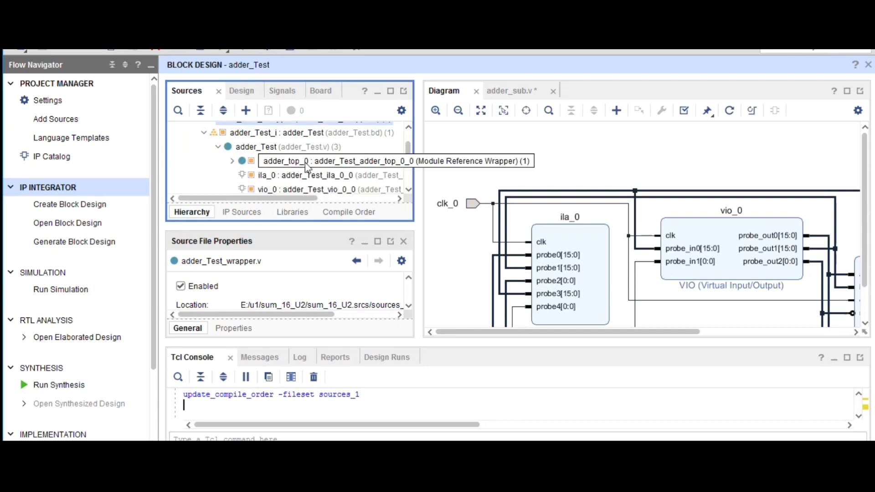
left_click(232, 161)
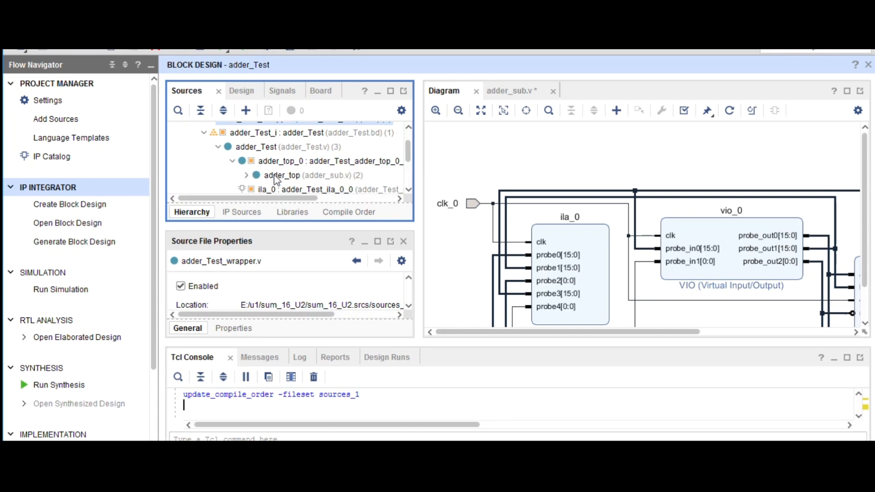
left_click(247, 175)
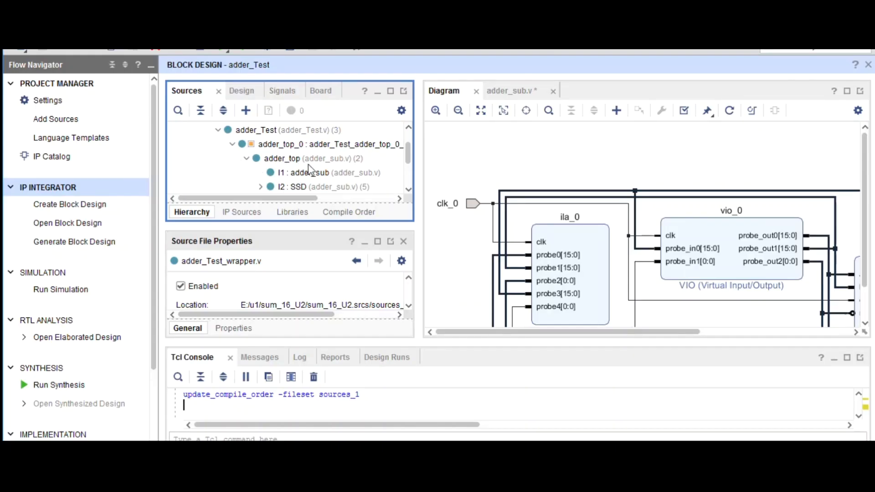
left_click(247, 158)
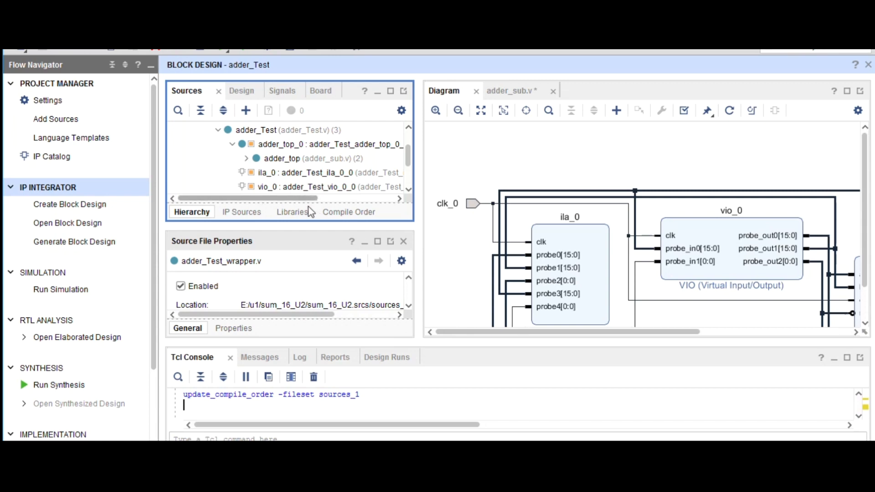
left_click_drag(311, 224, 311, 257)
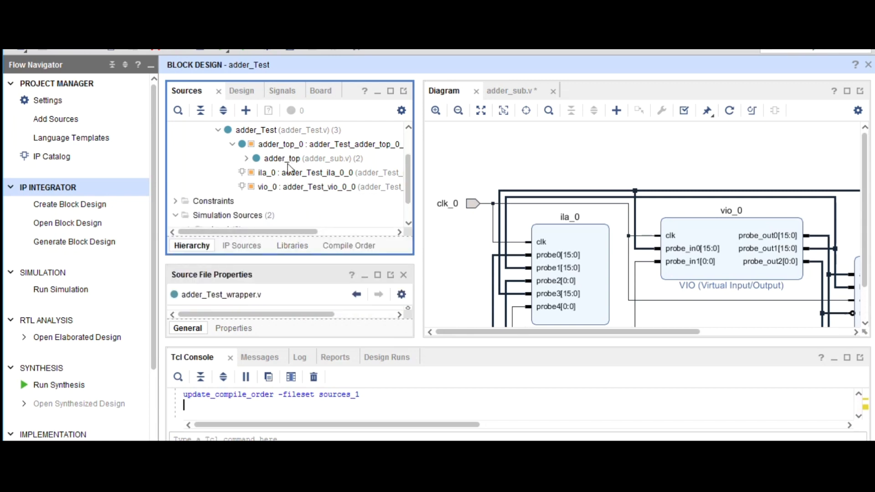
scroll(295, 172, "up", 2)
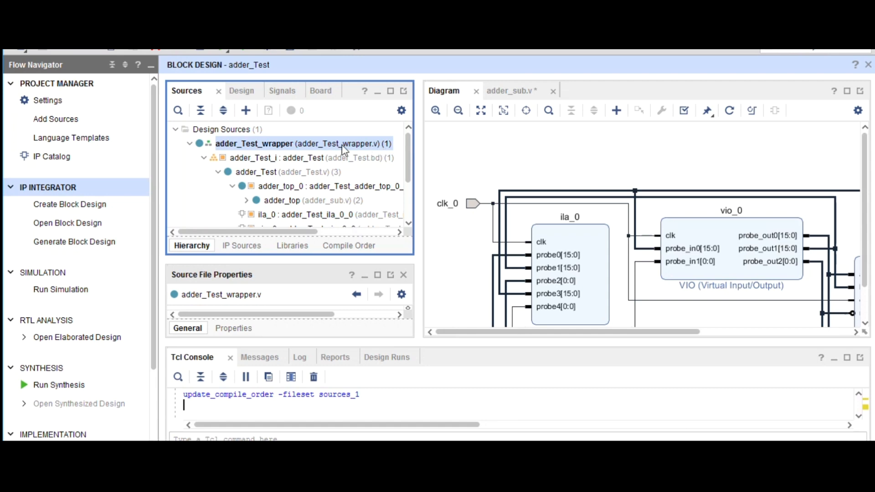
Create an XDC constraints file named adder_test_xdc in the constrs_1 set, local to the project, and open it for editing.
left_click(246, 111)
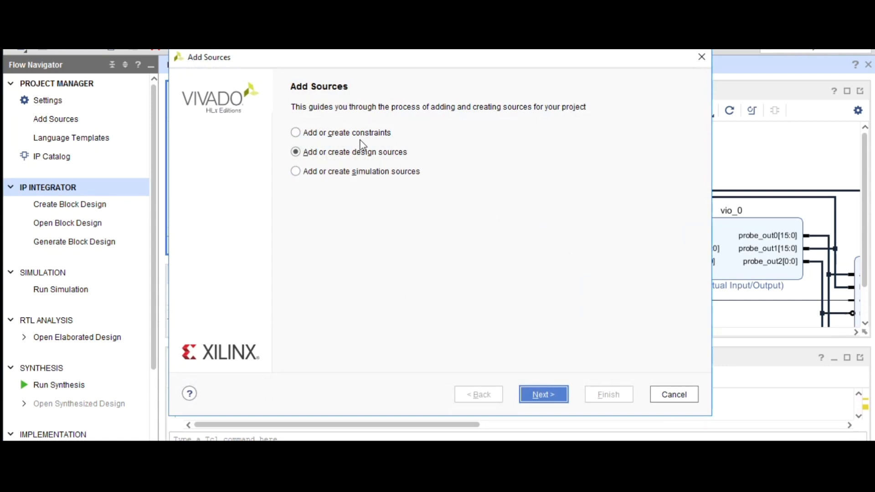
key("Escape")
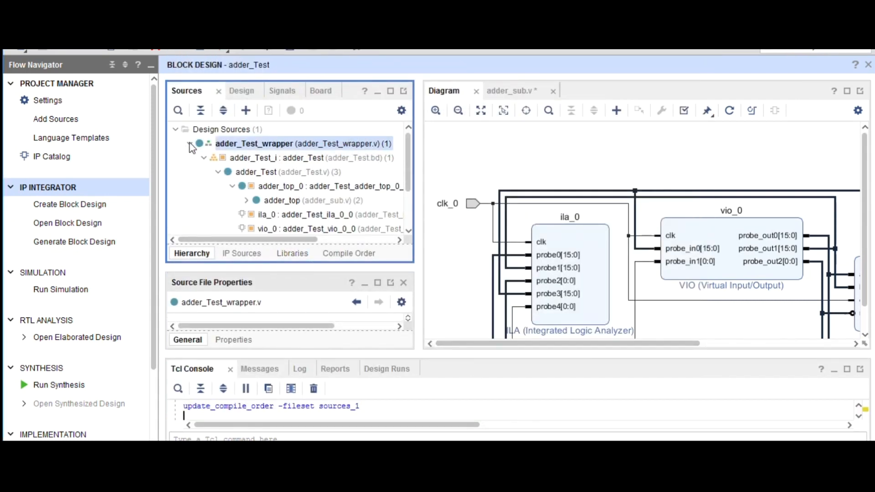
left_click(190, 145)
left_click(197, 162)
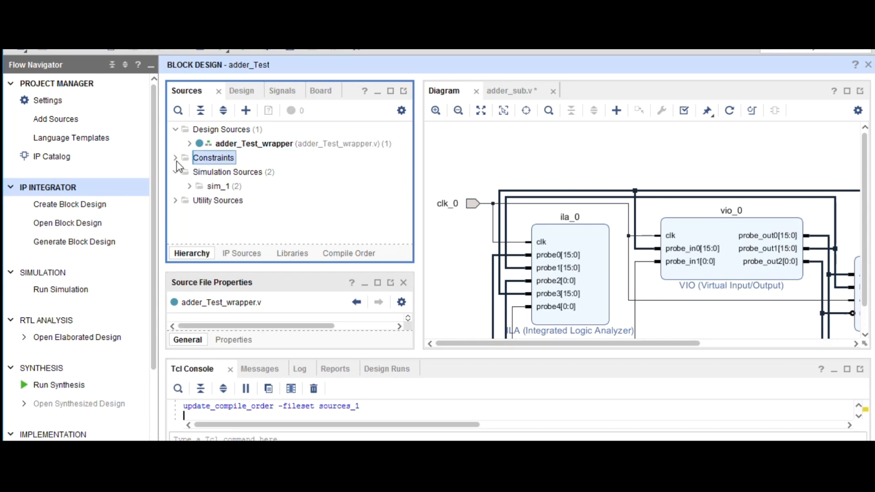
left_click(176, 158)
left_click(213, 172)
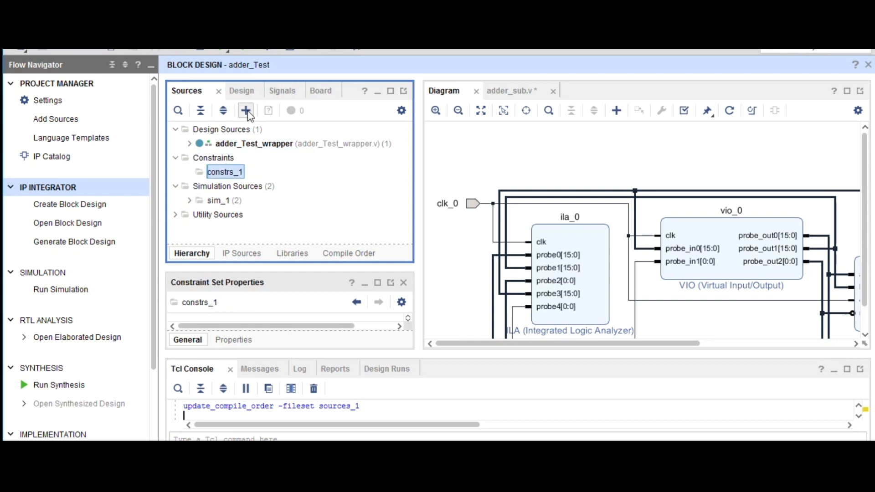
left_click(246, 111)
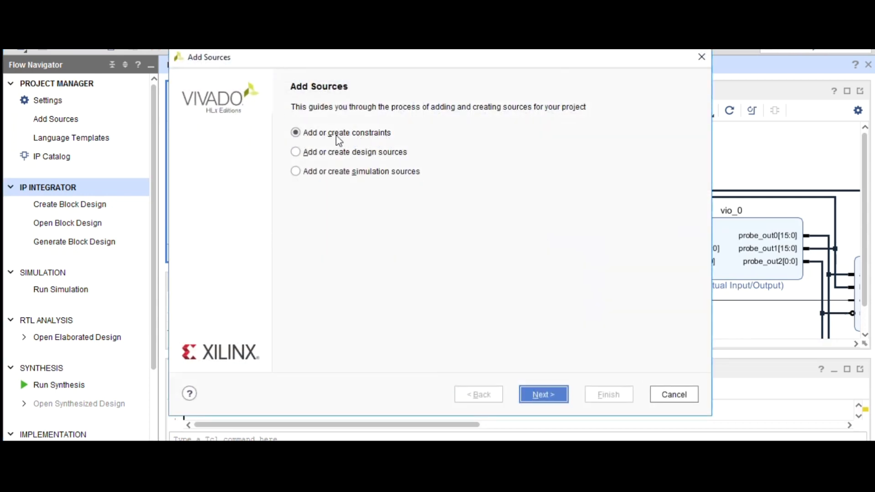
left_click(550, 391)
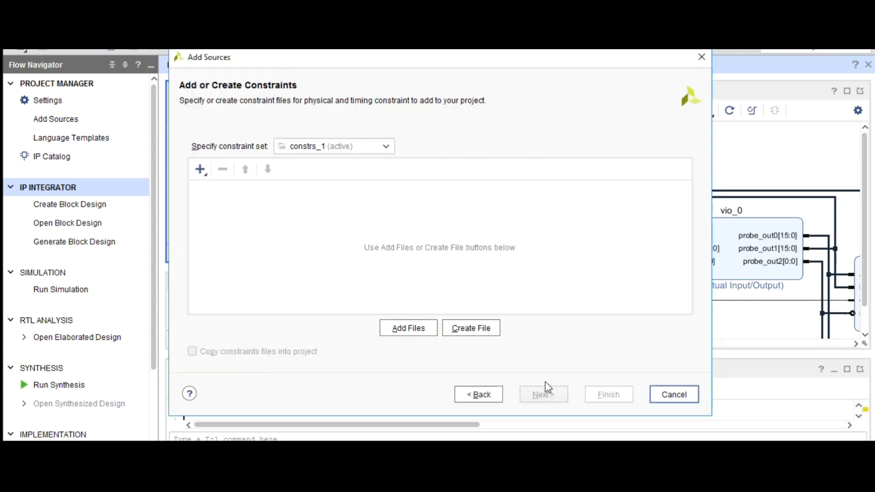
left_click(491, 334)
type("adder_test_xdc")
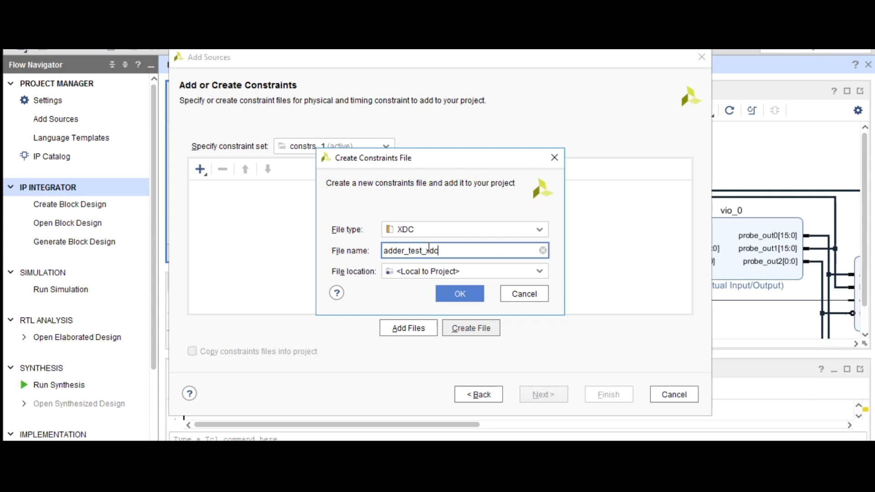
left_click(460, 289)
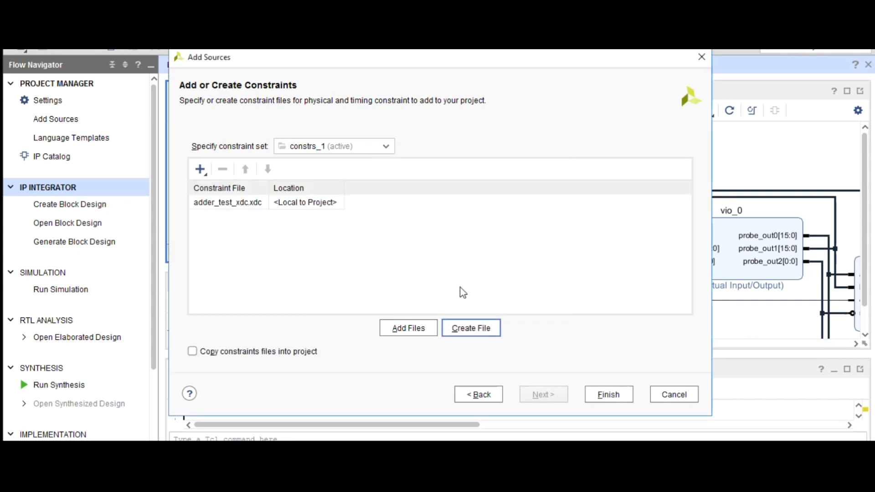
left_click(608, 395)
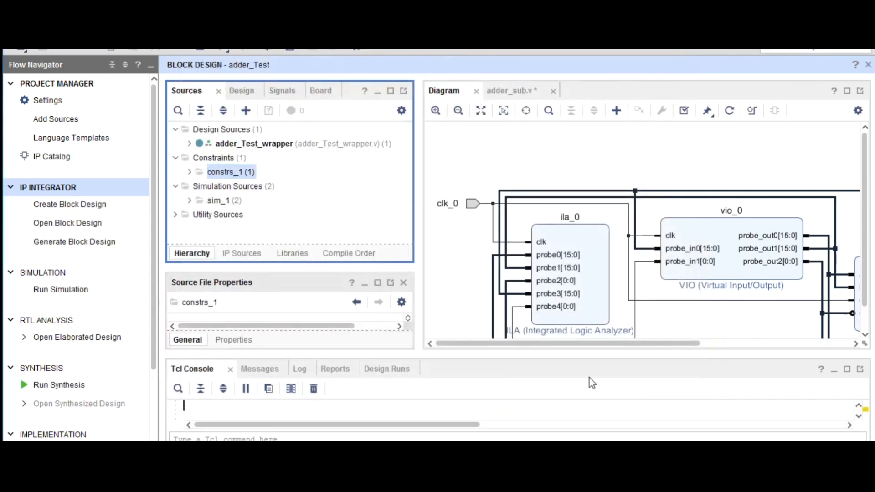
left_click(190, 172)
double_click(238, 186)
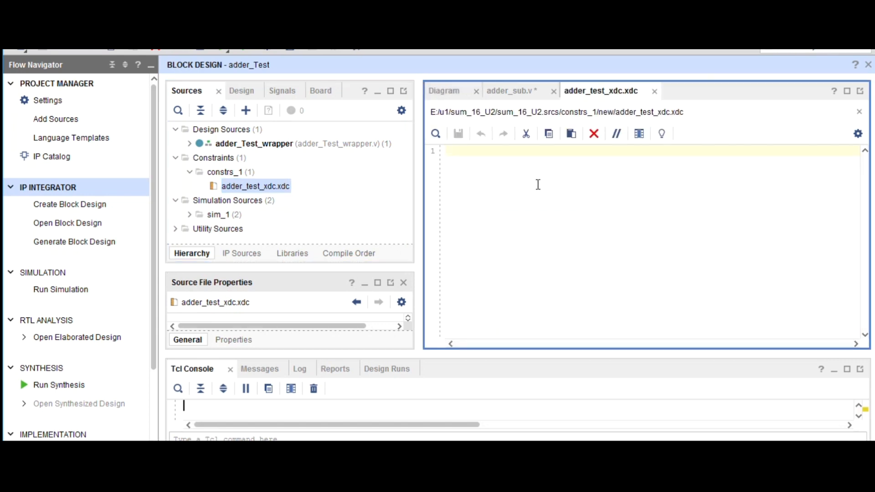
Switch to the Excel workbook and examine the block diagram and the EDGE Artix 7 board picture.
key("alt+Tab")
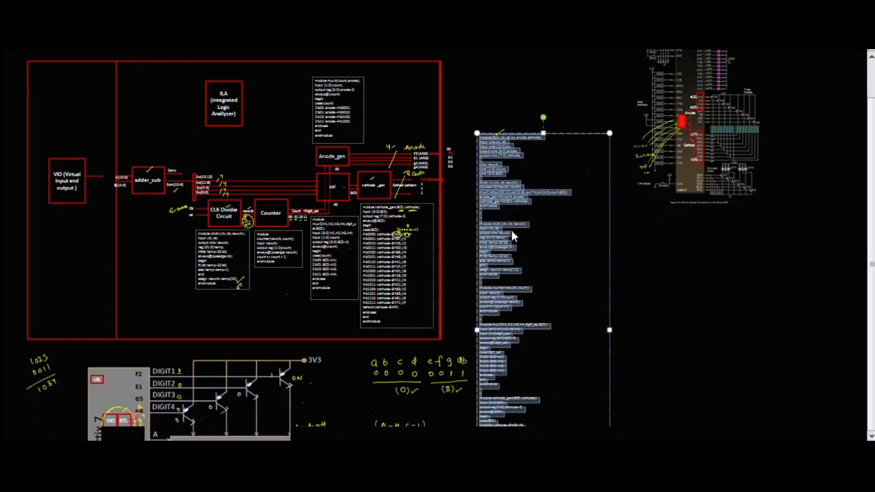
scroll(512, 233, "down", 3)
scroll(513, 233, "down", 5)
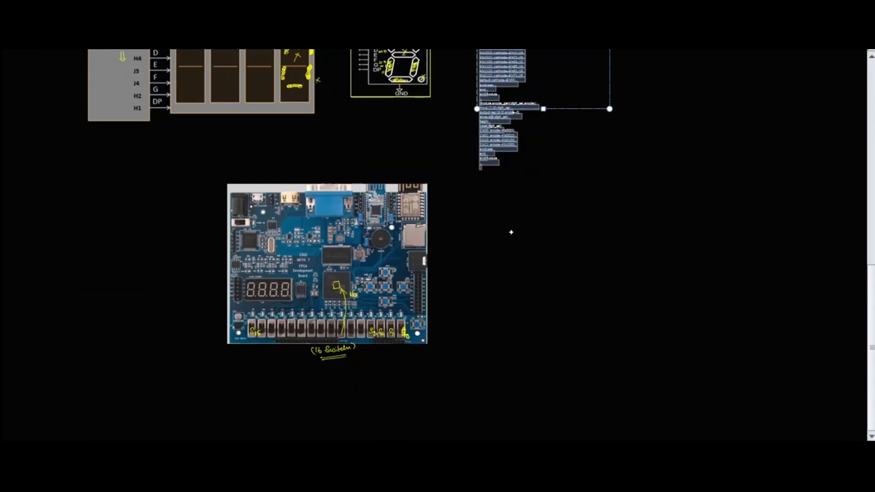
scroll(511, 232, "up", 2)
scroll(385, 309, "down", 10)
scroll(385, 306, "down", 5)
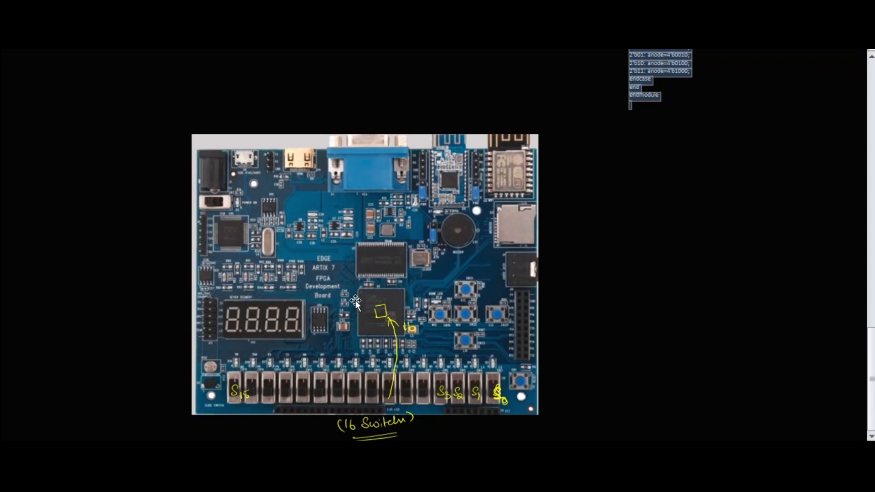
Switch to the EDGE Artix 7 FPGA Kit XDC Pin Details page in Chrome.
key("alt+Tab")
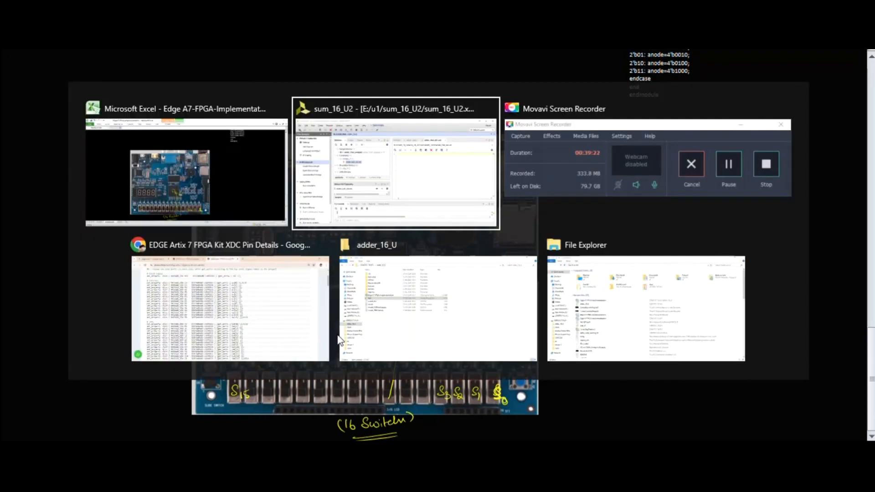
key("alt+Tab")
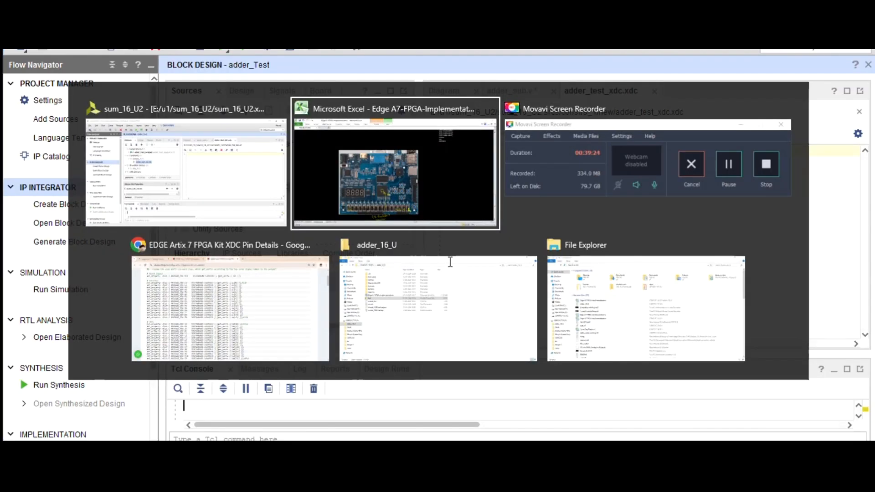
key("alt+Tab")
key("alt+Tab")
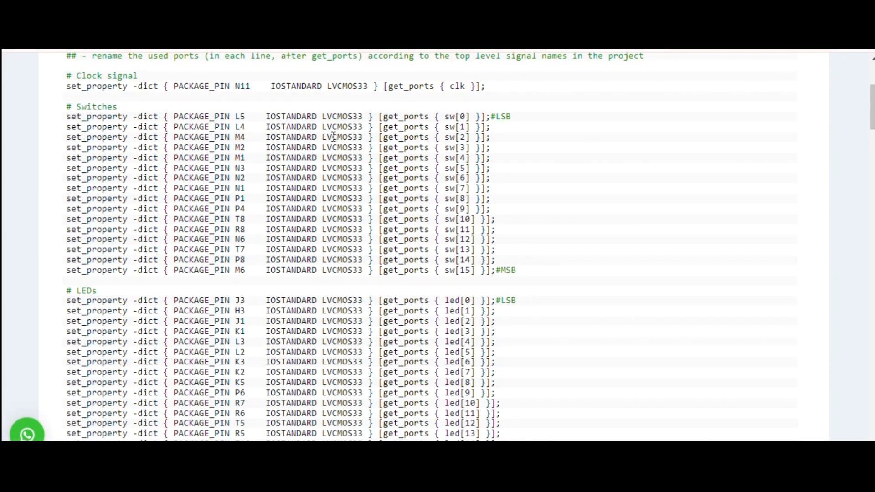
Copy the N11 clock signal constraint from the XDC pin details page and paste it into adder_test_xdc.xdc in Vivado.
scroll(537, 214, "up", 5)
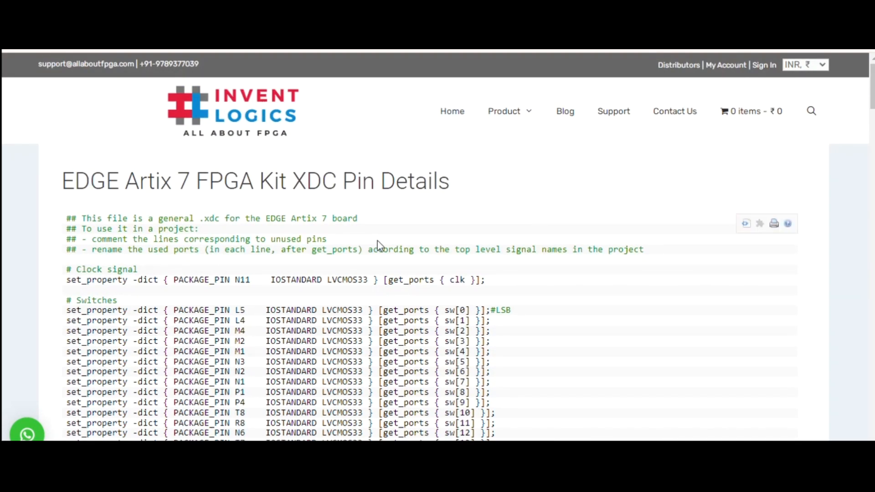
scroll(380, 246, "down", 5)
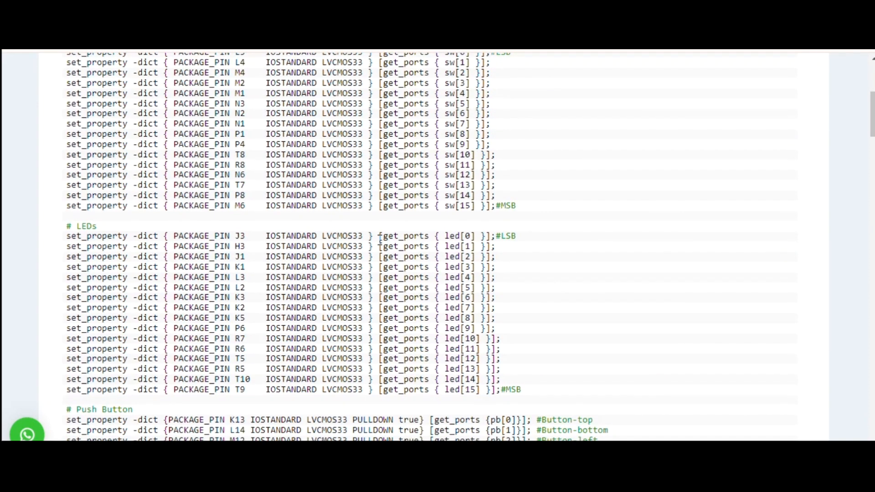
scroll(380, 240, "up", 1)
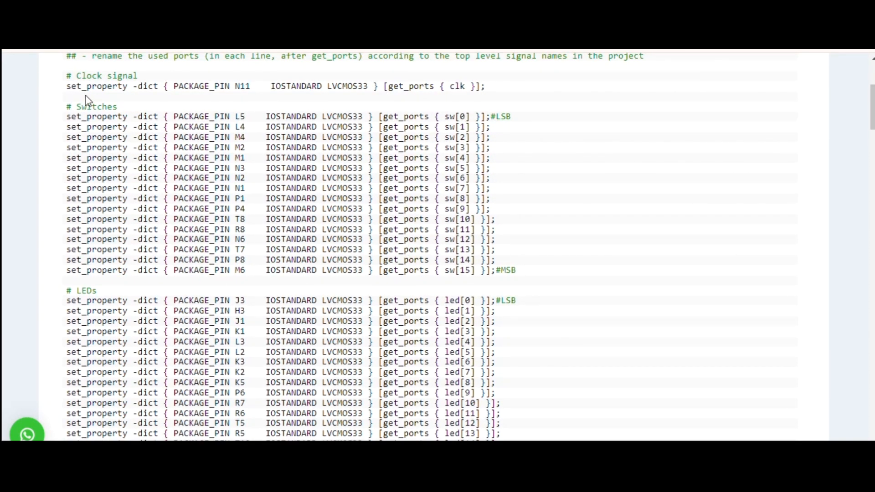
left_click_drag(67, 87, 240, 80)
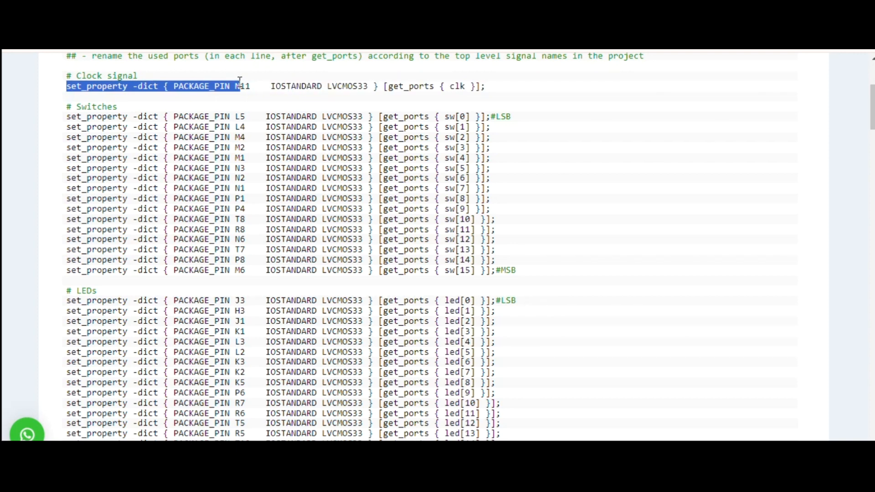
key("shift+Right")
key("shift+Right")
key("shift+Right")
key("shift+Right")
key("shift+Right")
key("shift+Right")
key("shift+Right")
key("shift+Right")
key("shift+Right")
key("shift+Right")
key("shift+Right")
key("shift+Right")
key("shift+Right")
key("shift+Right")
key("shift+Right")
key("shift+Right")
key("shift+Right")
key("shift+Right")
key("shift+Right")
key("shift+Right")
key("shift+Right")
key("shift+Right")
key("shift+Right")
key("shift+Right")
key("ctrl+c")
key("alt+Tab")
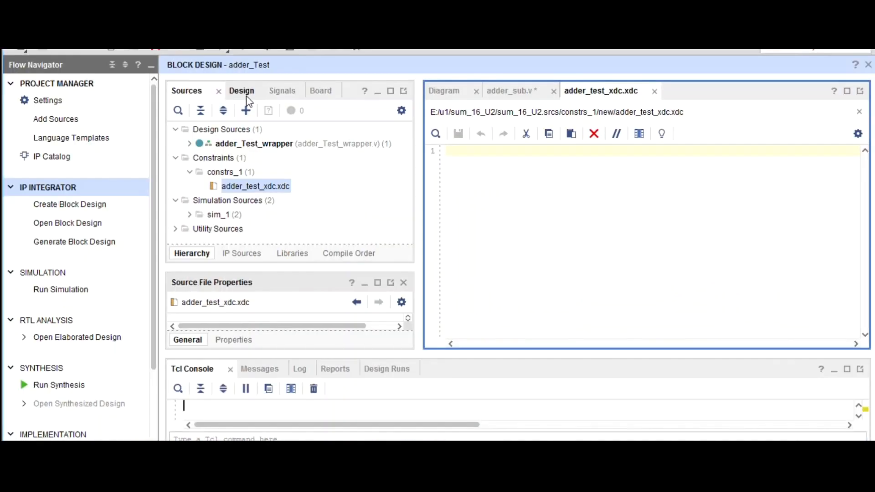
key("ctrl+v")
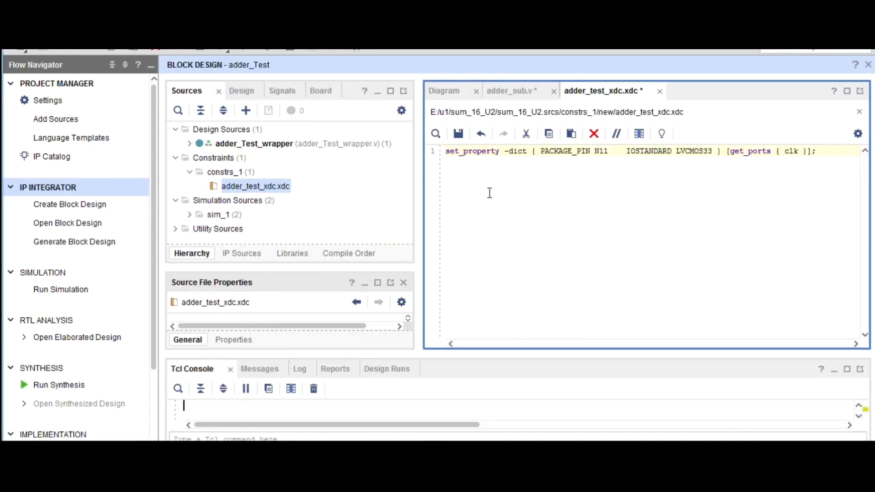
key("alt+Tab")
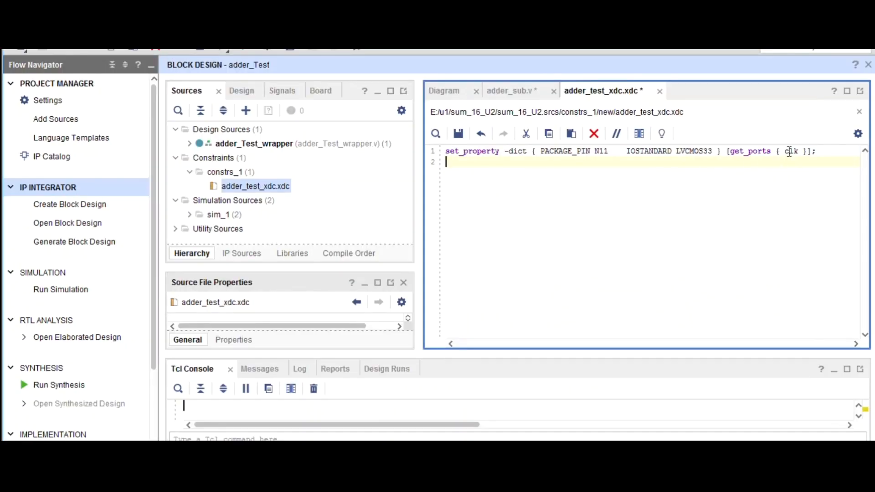
Rename the port in the clock constraint to clk_0 to match the block diagram, and add blank lines below it.
left_click_drag(784, 152, 799, 151)
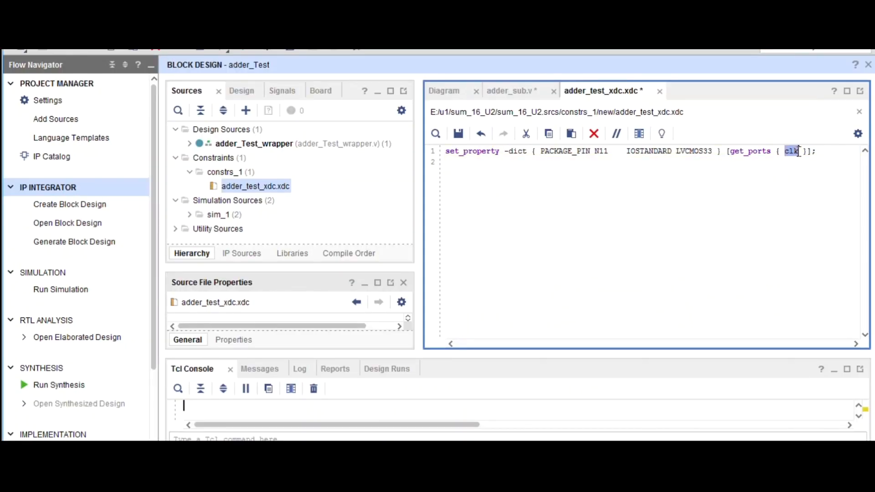
left_click(522, 92)
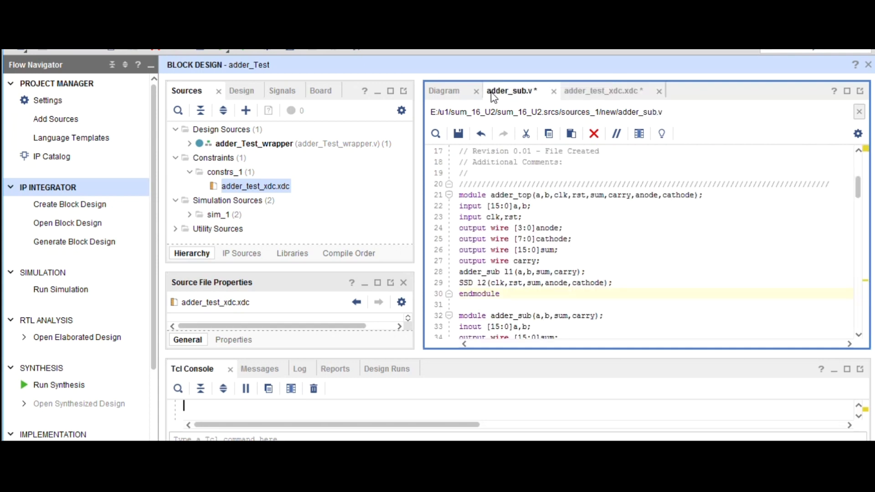
left_click(456, 91)
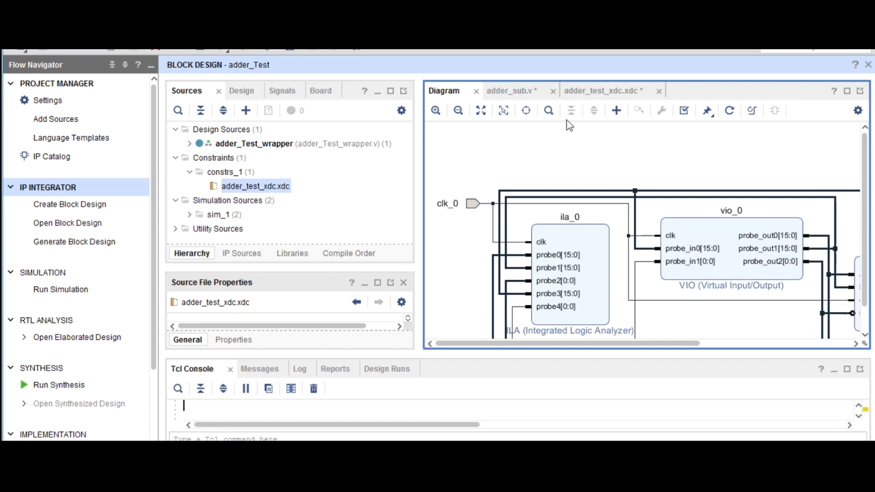
left_click(593, 91)
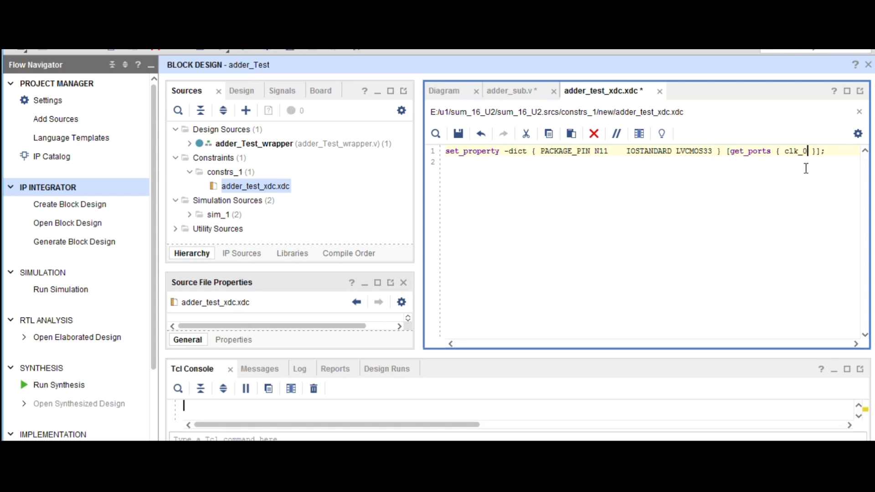
left_click(444, 90)
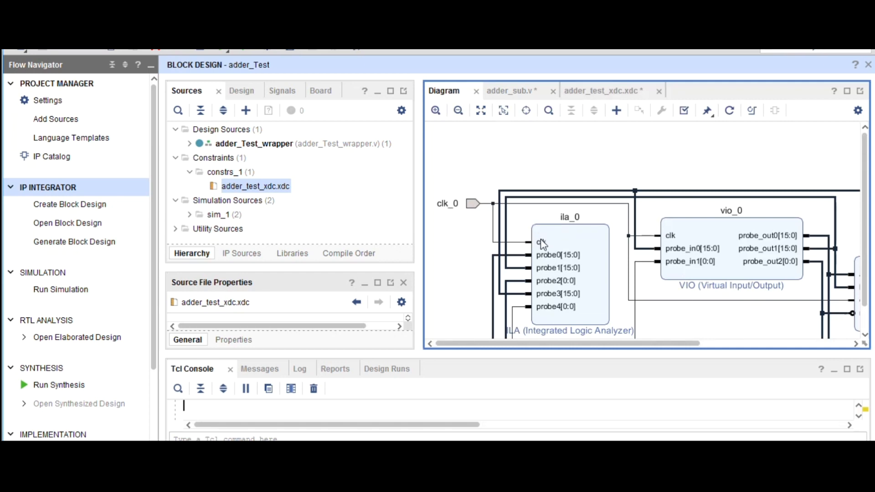
mouse_move(638, 343)
left_mouse_down()
mouse_move(720, 343)
mouse_move(638, 343)
left_mouse_up()
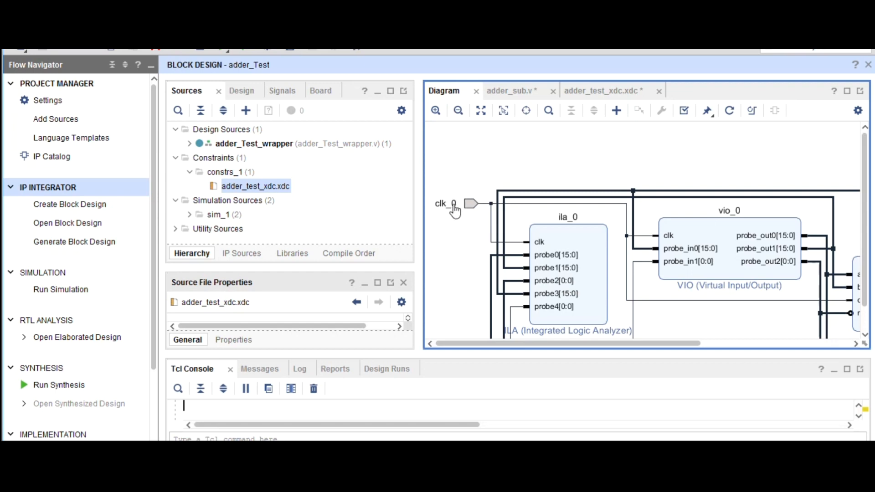
left_click(596, 96)
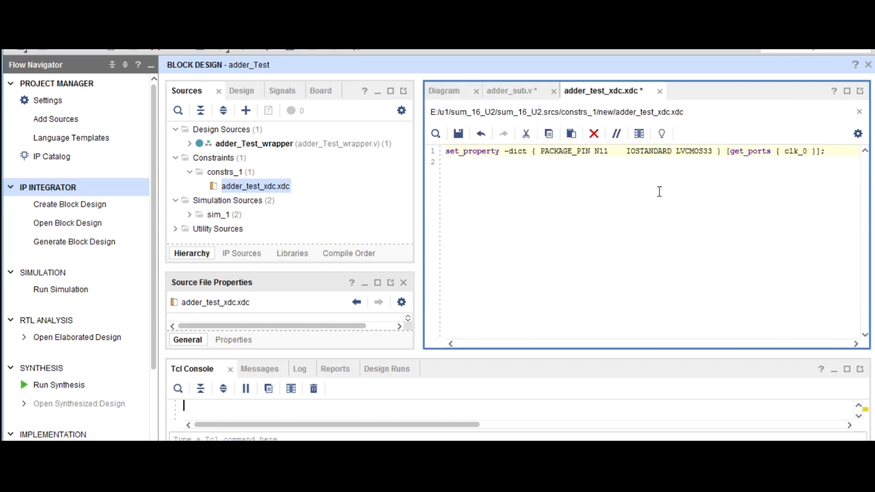
left_click(839, 153)
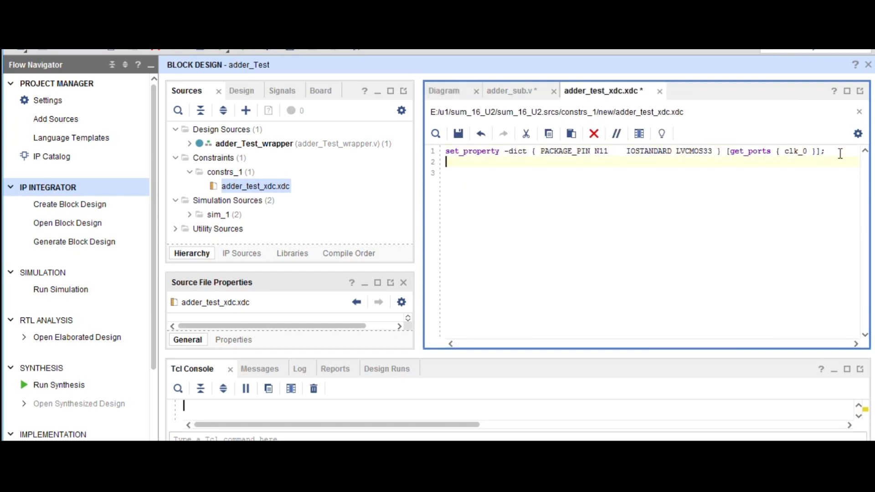
key("Return")
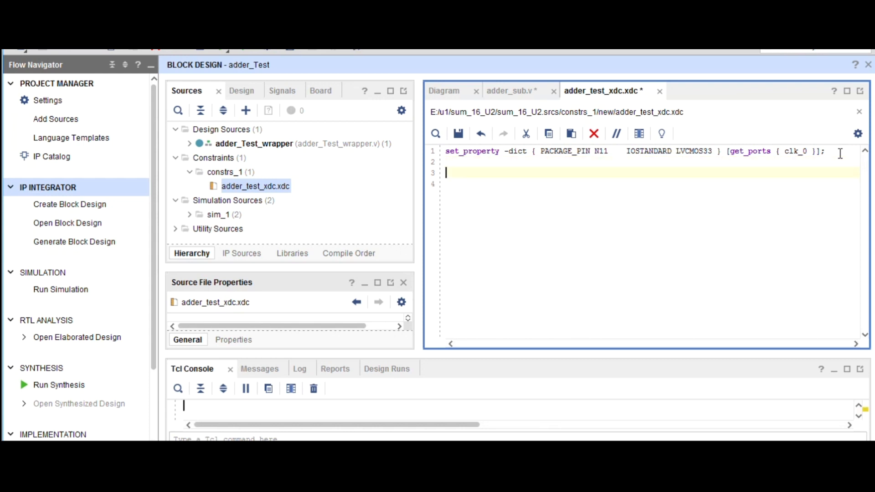
Switch to the XDC pin details page in Chrome and copy all digit and Seven_Seg lines of the 7 segment display section.
key("alt+Tab")
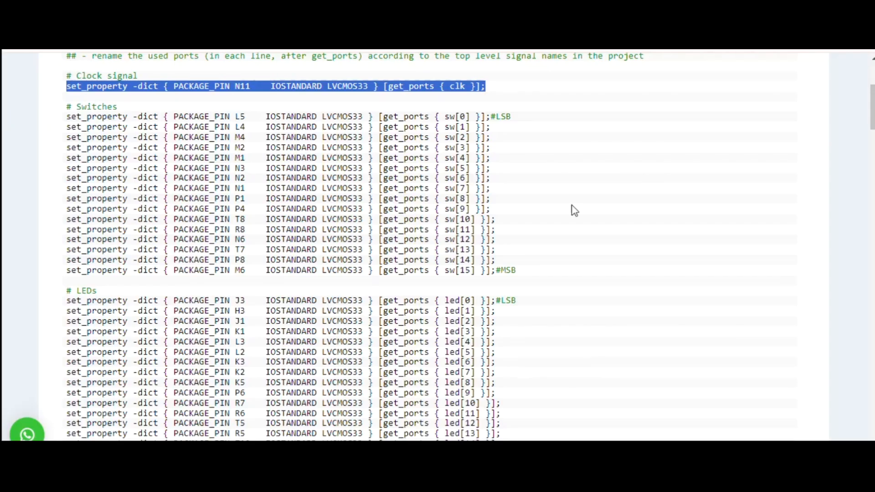
scroll(309, 299, "down", 8)
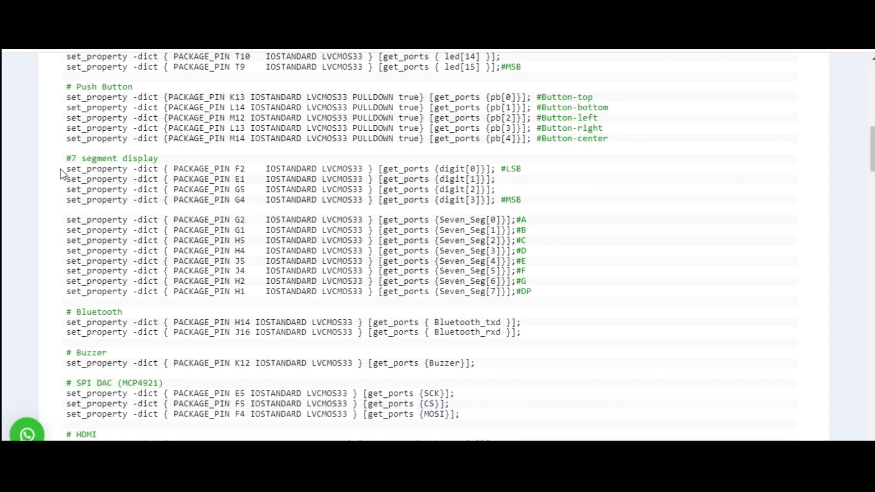
left_click_drag(63, 173, 546, 309)
key("ctrl+c")
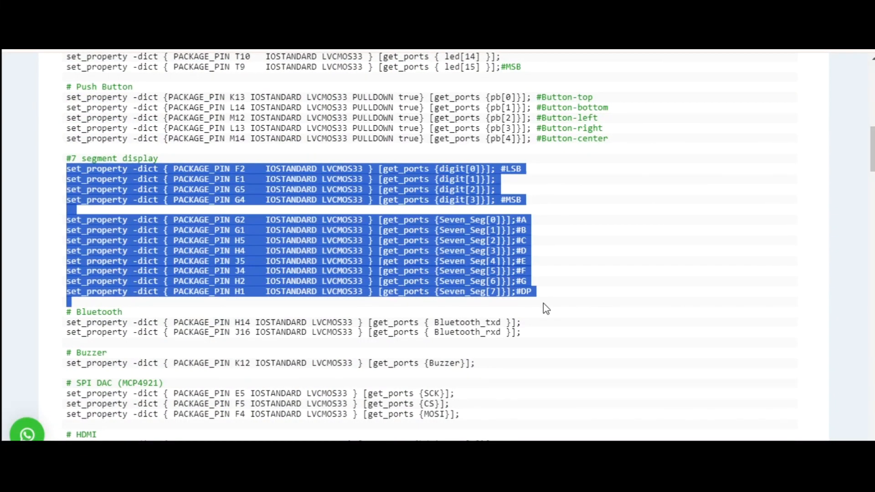
Launch Notepad++ and create a new empty document.
left_click(196, 478)
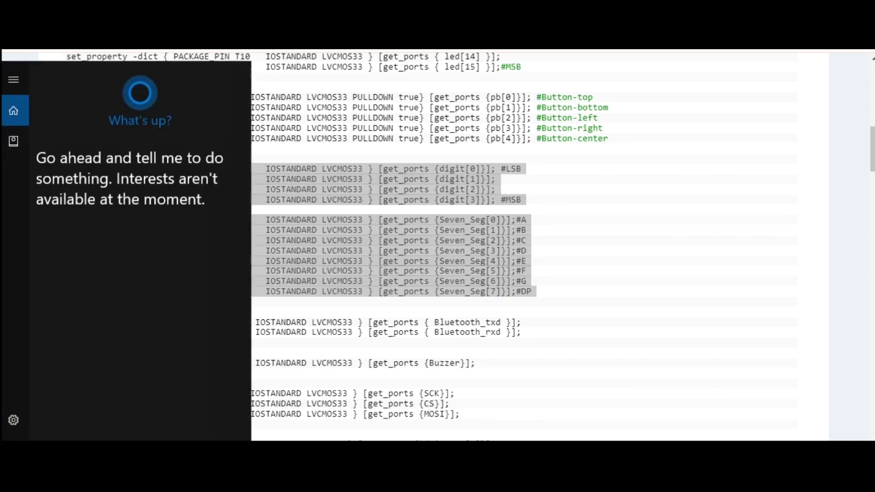
type("note")
key("Down")
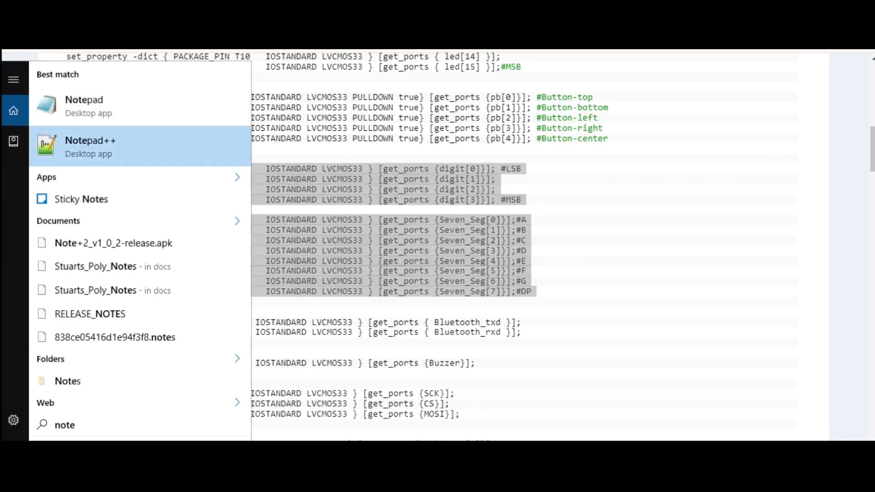
key("Return")
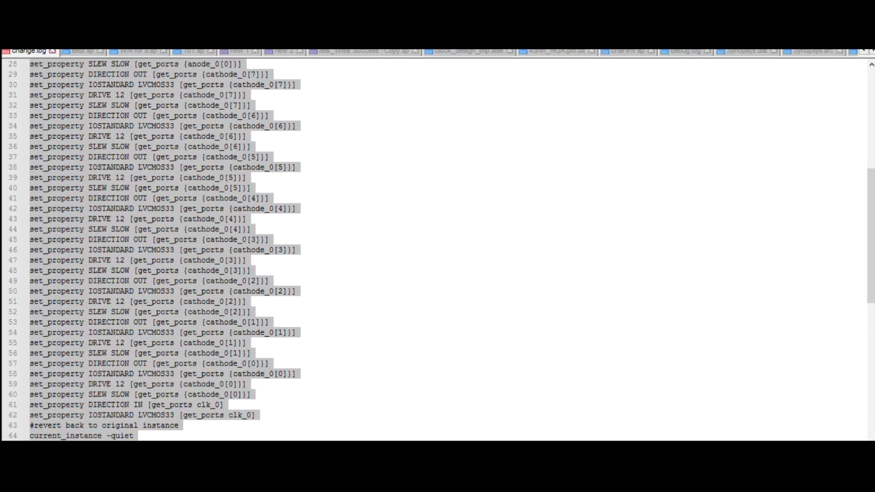
key("ctrl+n")
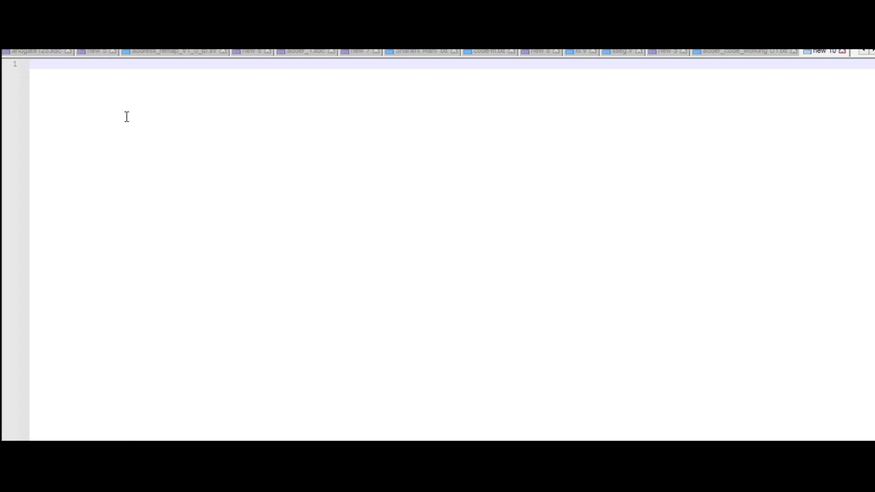
Paste the copied seven-segment constraints into the new document and insert three blank lines above them.
key("ctrl+v")
key("Up")
key("Up")
key("Up")
key("Up")
key("Up")
key("Up")
key("Up")
key("Up")
key("Up")
key("Up")
key("Up")
key("Up")
key("Up")
key("Up")
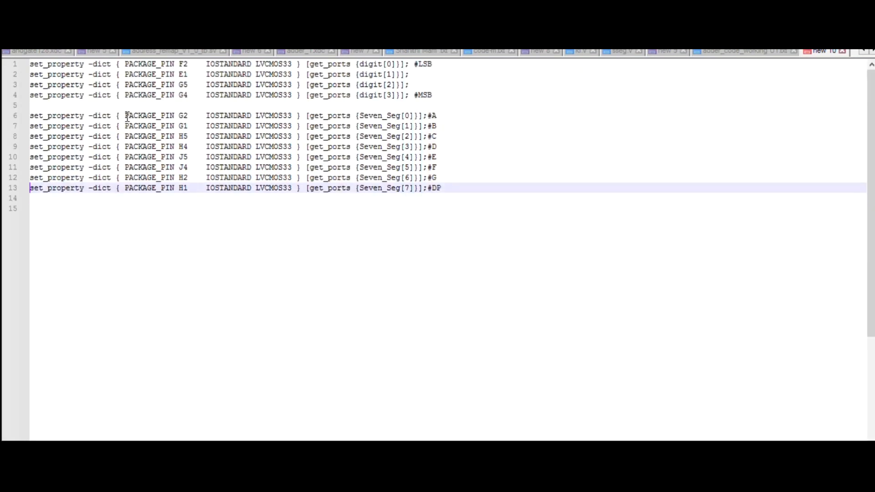
key("Return")
key("Return")
key("Return")
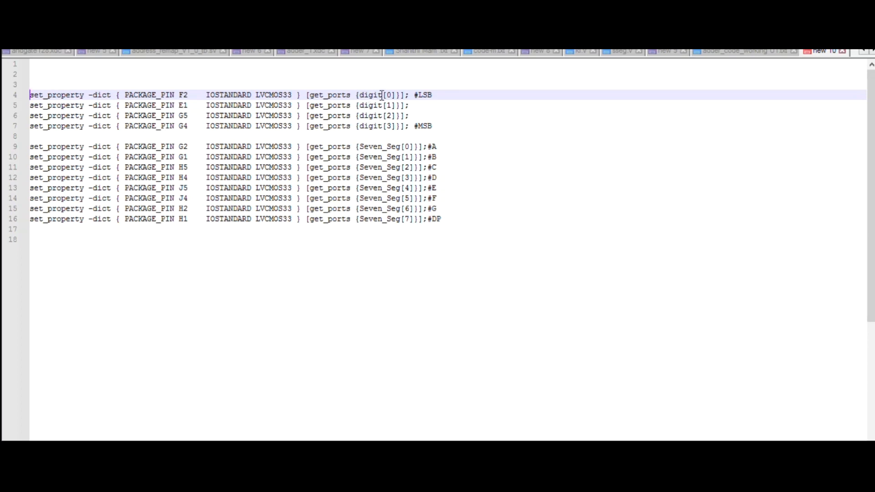
Check the output port names in Vivado's block diagram, and replace every "digit" with "anode_0" in the Notepad++ document.
key("alt+Tab")
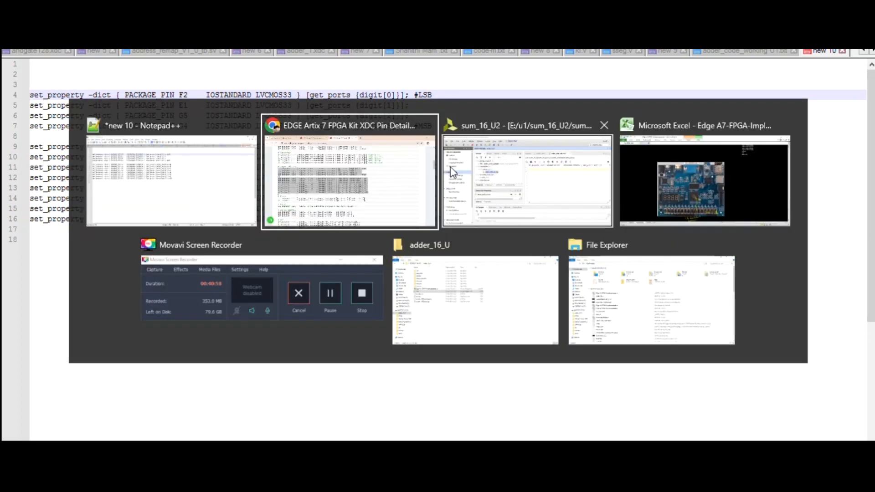
left_click(504, 124)
left_click(453, 96)
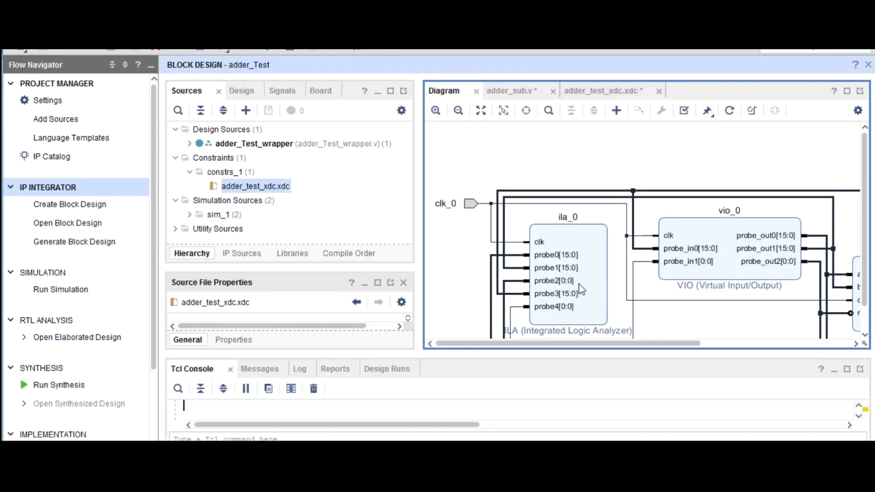
left_click_drag(565, 345, 692, 355)
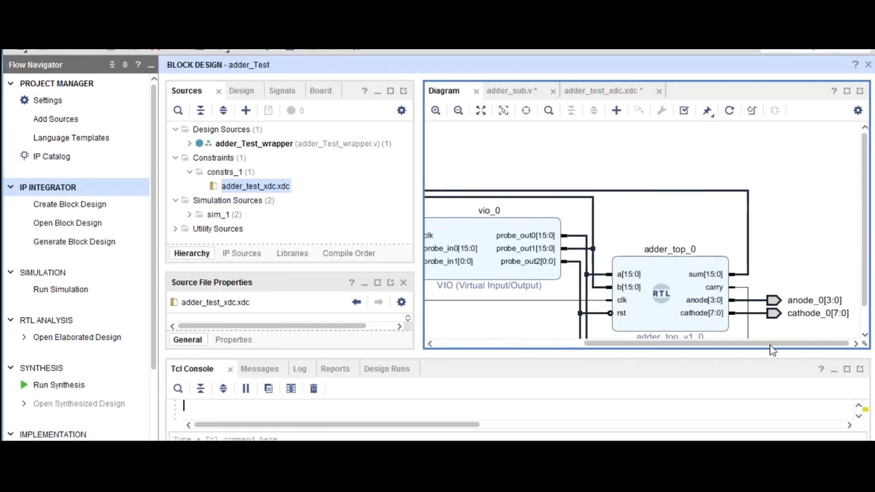
key("alt+Tab")
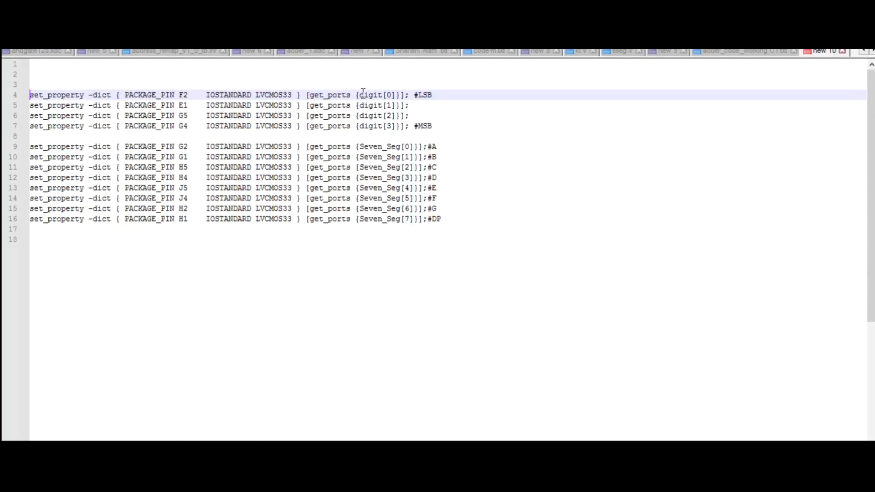
left_click_drag(362, 94, 382, 97)
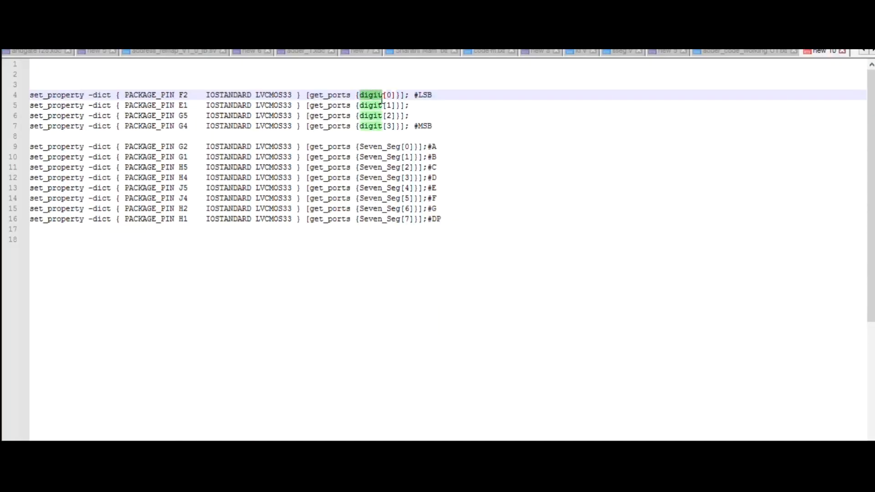
key("ctrl+f")
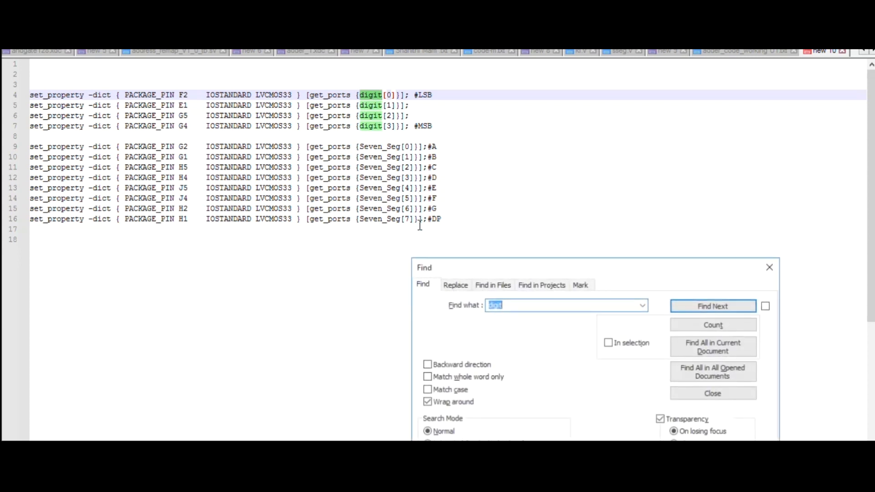
left_click(460, 285)
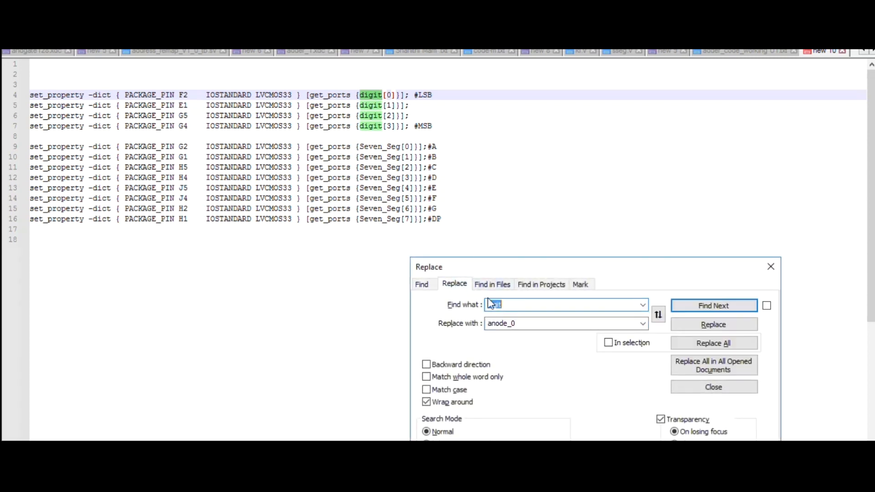
double_click(523, 323)
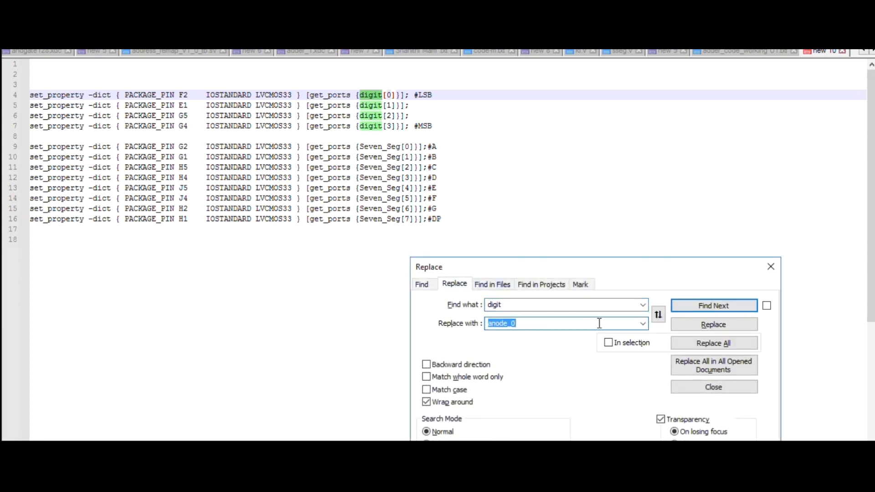
left_click(714, 343)
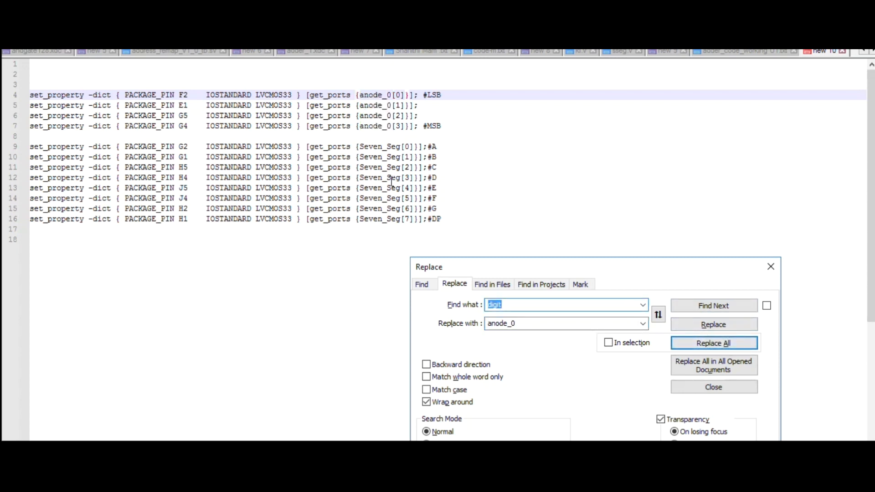
Replace every "Seven_Seg" in the Notepad++ document with "cathode_0" and close the Replace dialog.
left_click_drag(361, 147, 401, 146)
key("ctrl+c")
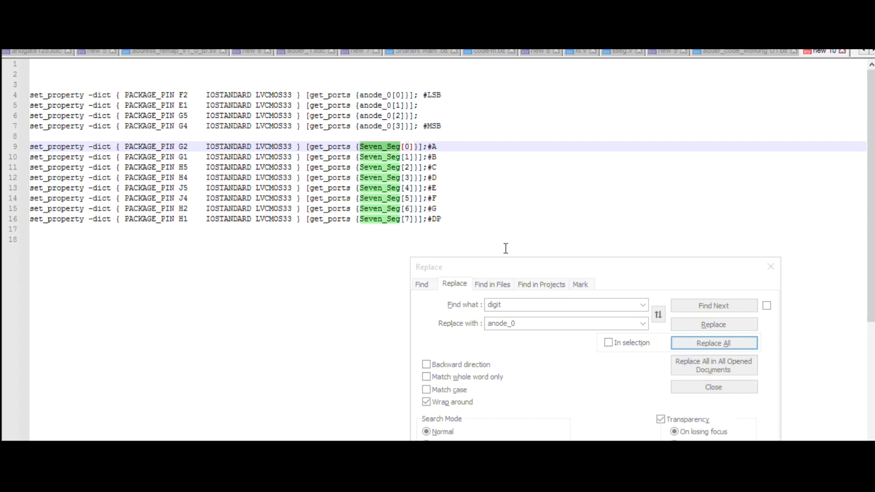
left_click(511, 306)
double_click(510, 305)
key("ctrl+v")
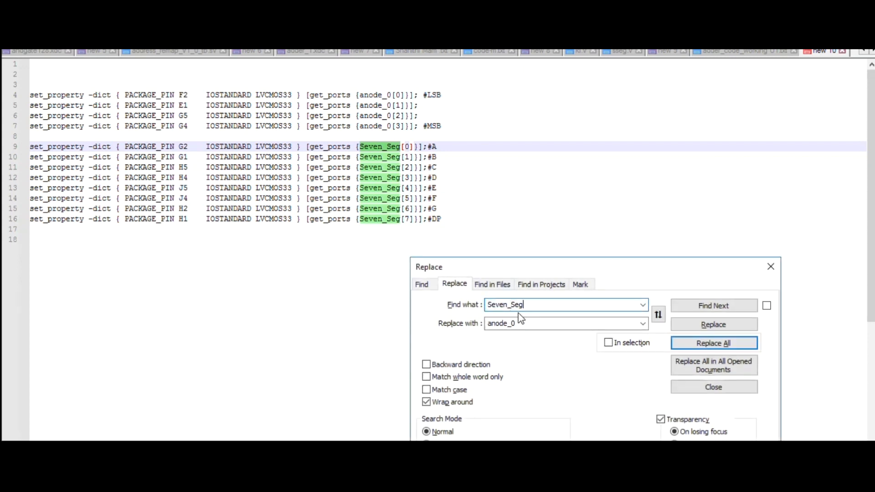
double_click(522, 323)
left_click(524, 323)
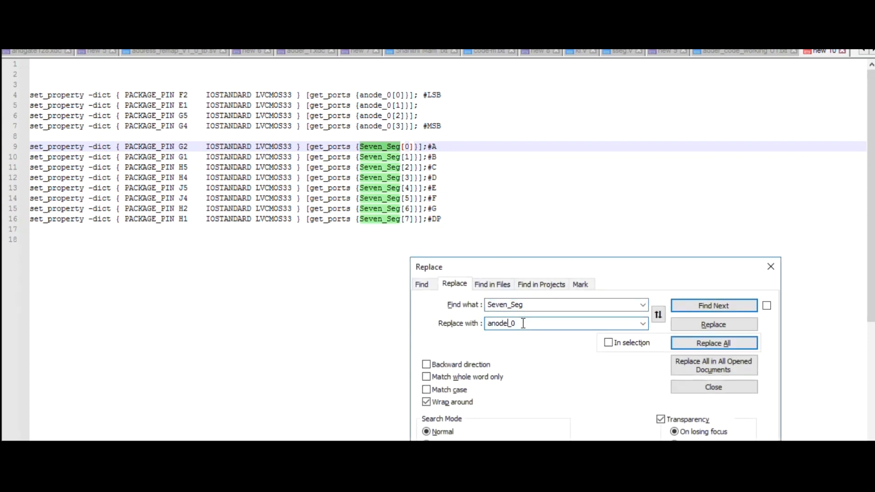
key("shift+Left")
key("shift+Left")
key("shift+Left")
type("ca")
left_click(709, 343)
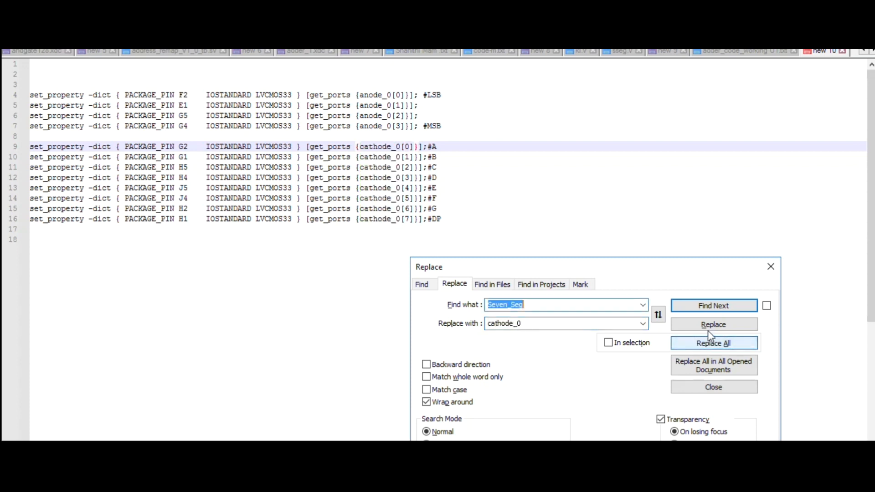
left_click(770, 267)
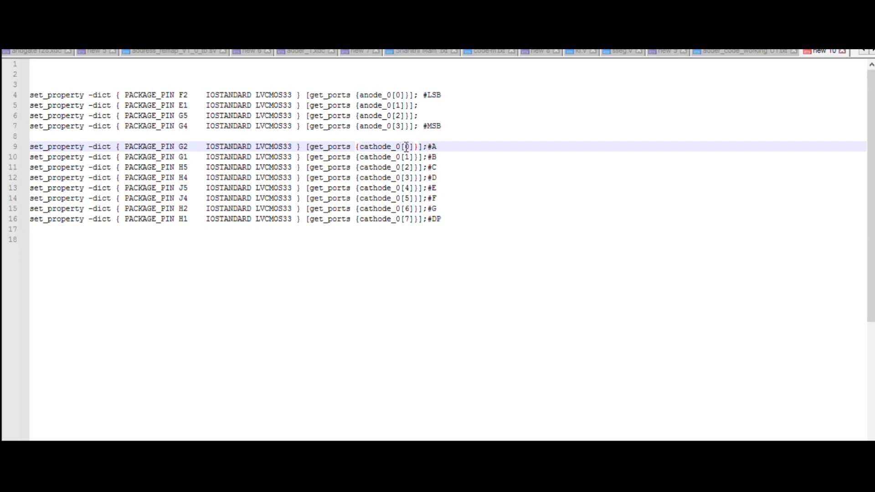
Switch to the Excel design notes, examine the cathode codes and a-to-dp segment bit order, and return to Notepad++.
key("alt+Tab")
key("Tab")
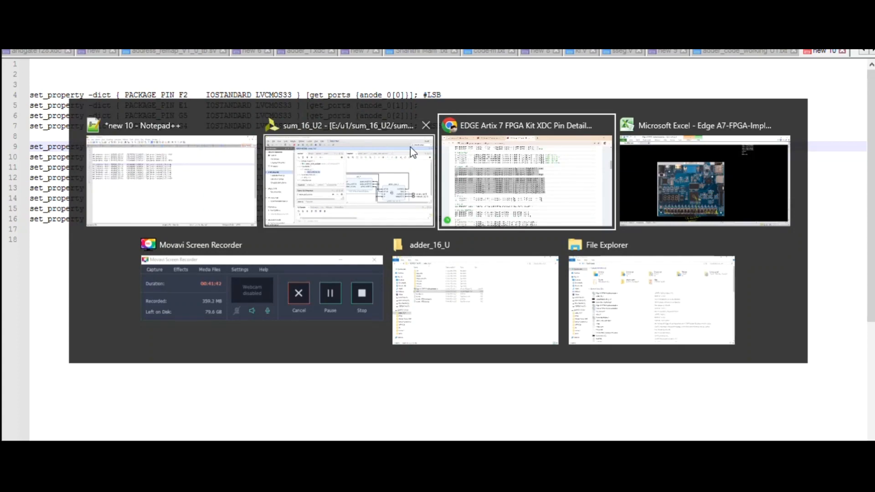
key("Tab")
scroll(453, 215, "up", 10)
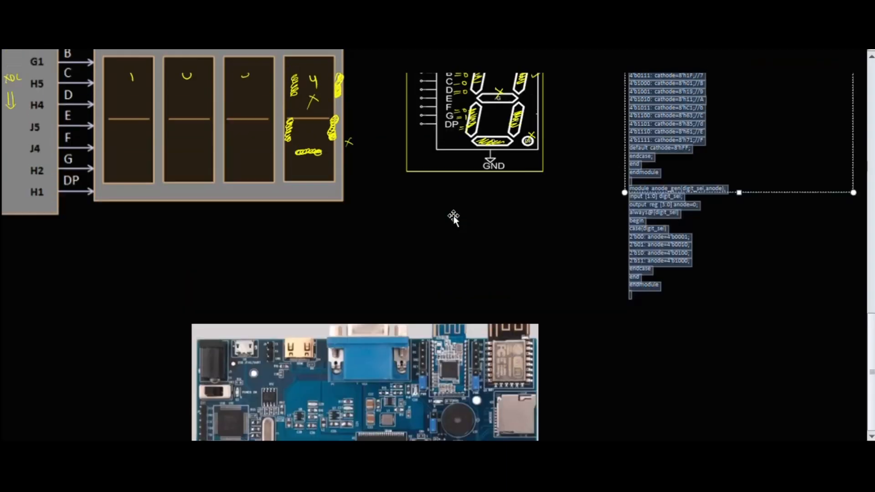
scroll(453, 215, "up", 10)
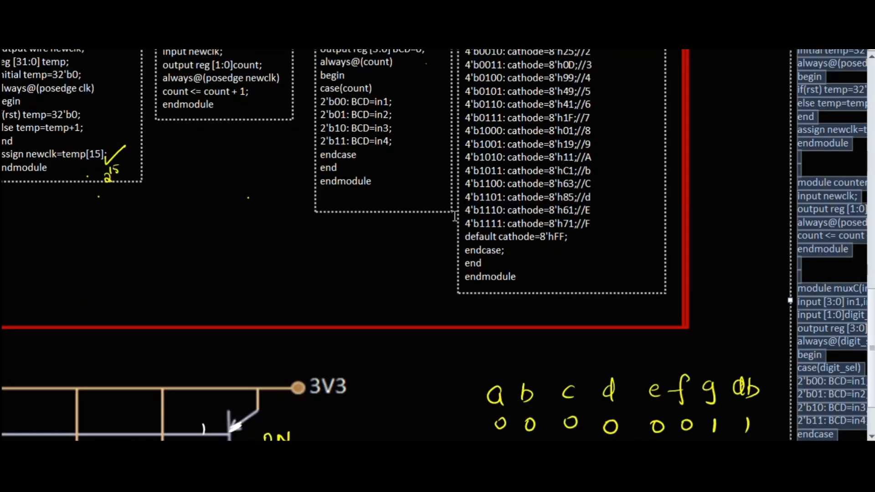
scroll(455, 216, "down", 2)
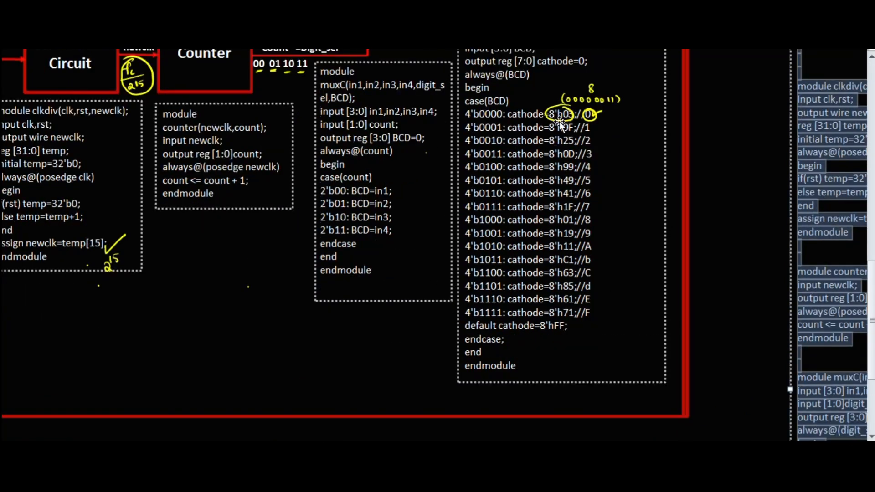
scroll(522, 188, "down", 5)
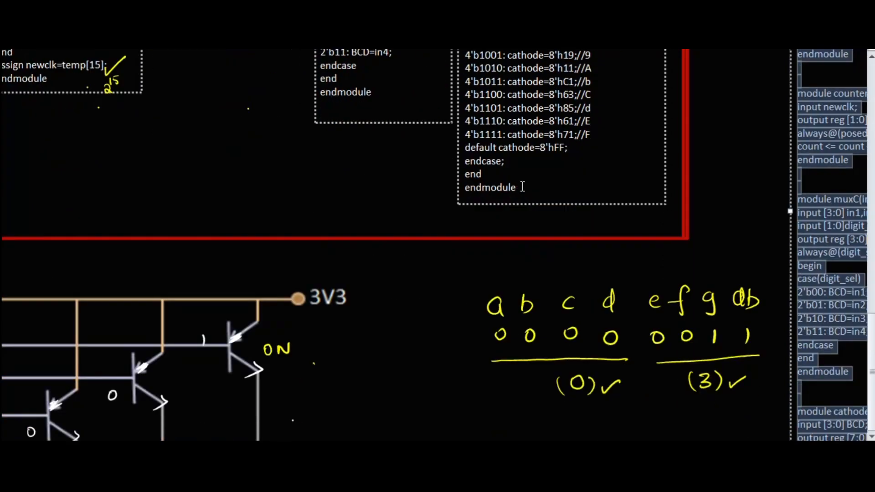
scroll(510, 219, "down", 2)
scroll(495, 261, "up", 5)
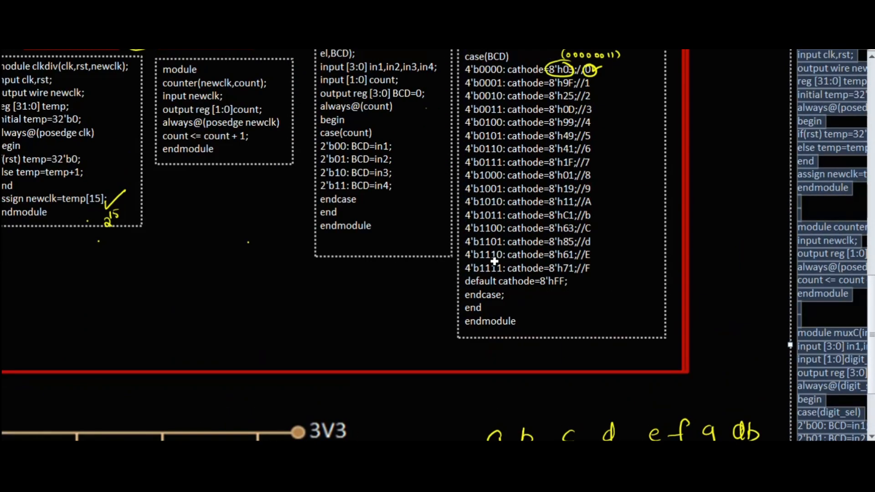
scroll(557, 217, "down", 6)
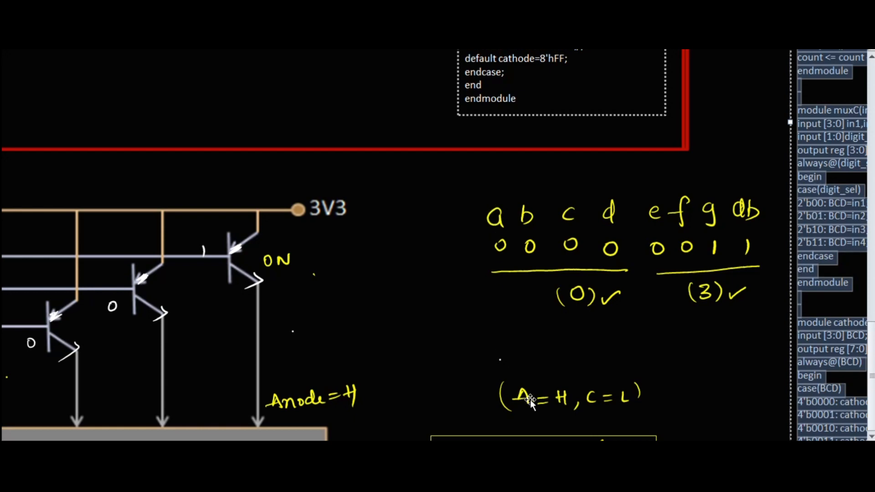
scroll(380, 271, "left", 14)
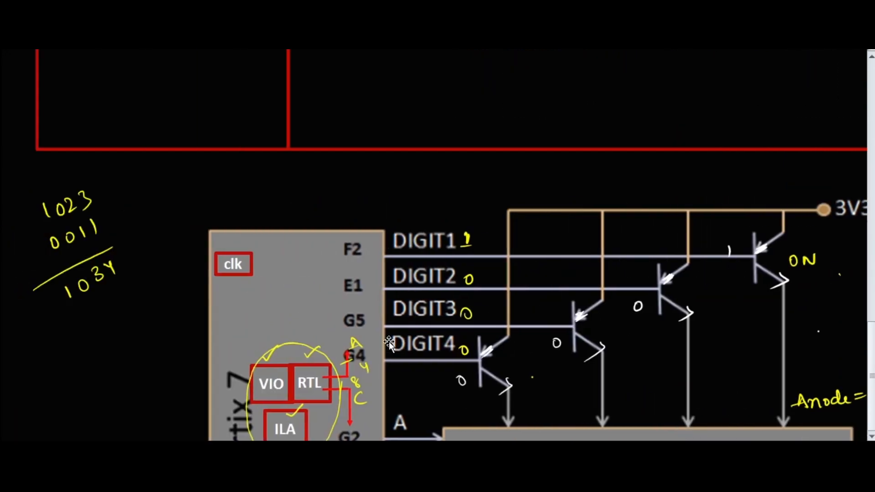
scroll(381, 271, "down", 4)
key("alt+Tab")
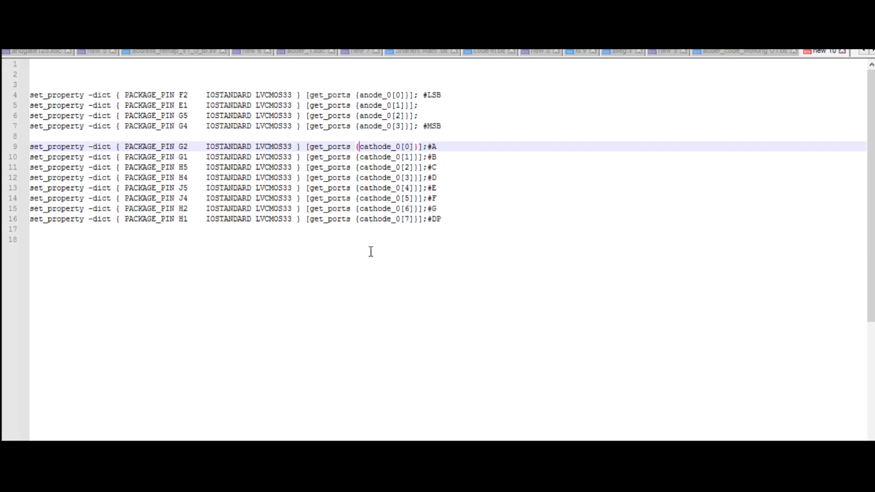
Renumber the cathode_0 indices in descending order, from 7 on the segment A line to 0 on the DP line.
left_click(410, 146)
key("shift+Left")
key("Down")
key("shift+Left")
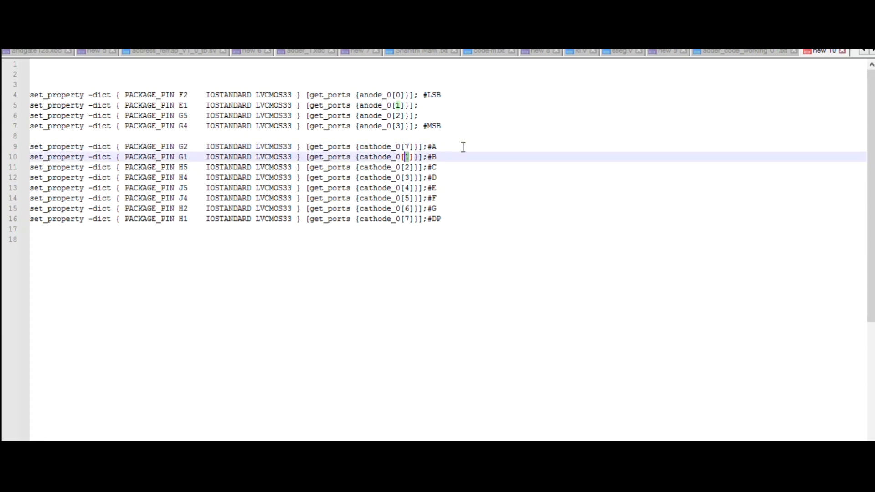
type("6")
key("Down")
key("shift+Left")
type("5")
key("Down")
key("shift+Left")
type("4")
key("Down")
key("shift+Left")
type("3")
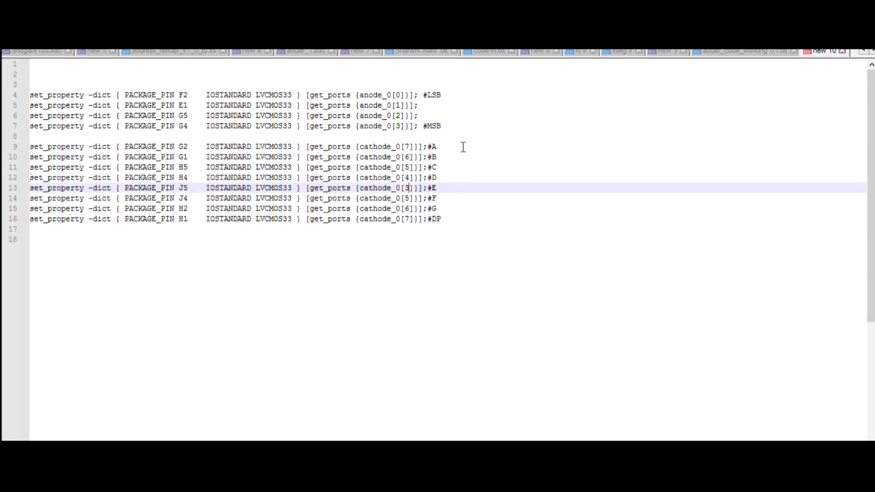
key("shift+Down")
key("Up")
key("Down")
key("shift+Left")
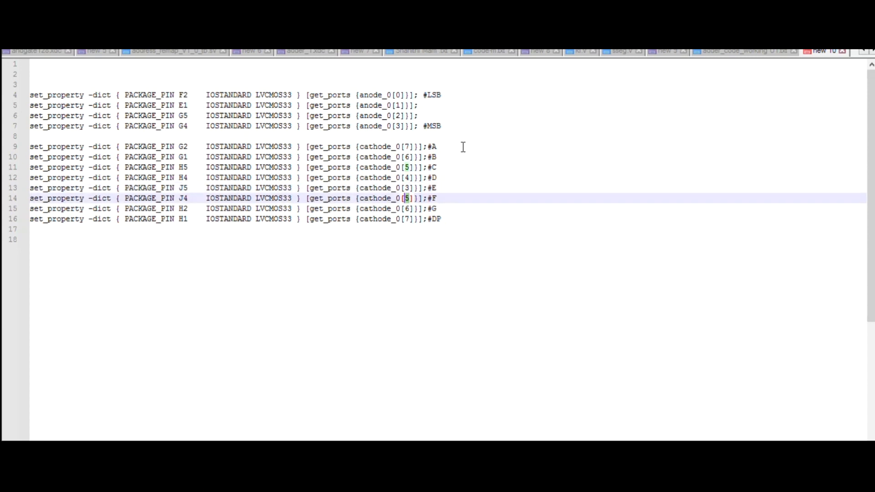
type("2")
key("Down")
key("shift+Left")
type("1")
key("Down")
key("shift+Left")
type("0")
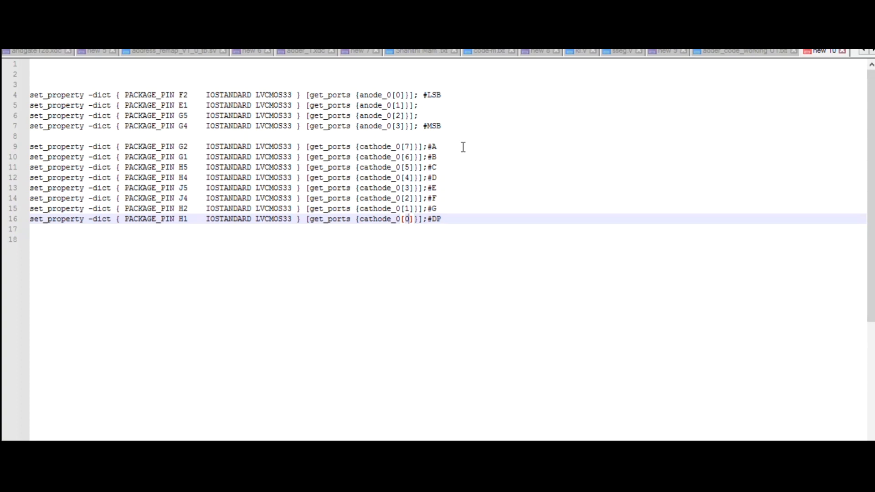
Copy the whole Notepad++ document and paste it below the clk_0 constraint in Vivado's adder_test_xdc.xdc.
left_click(468, 269)
key("ctrl+shift+Home")
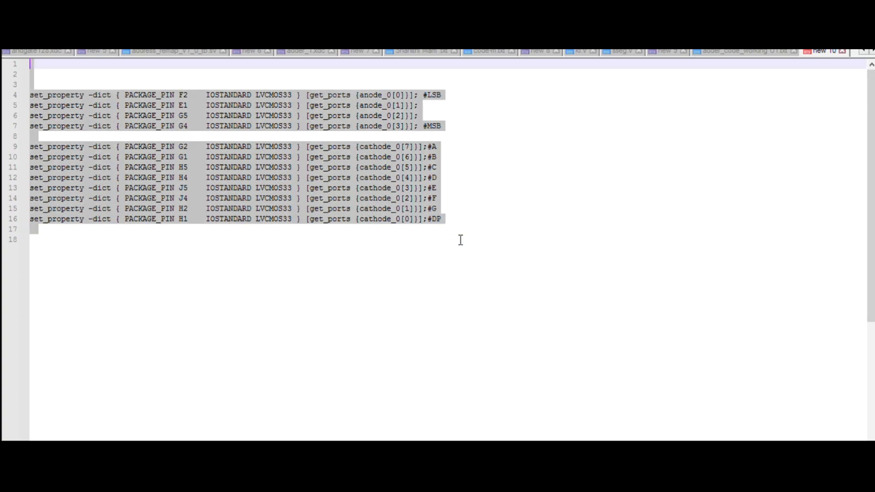
key("alt+Tab")
key("Tab")
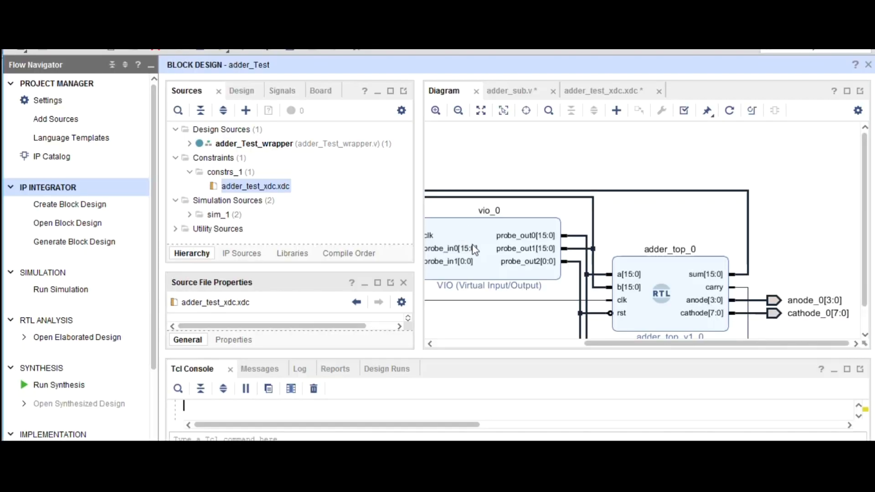
left_click(602, 91)
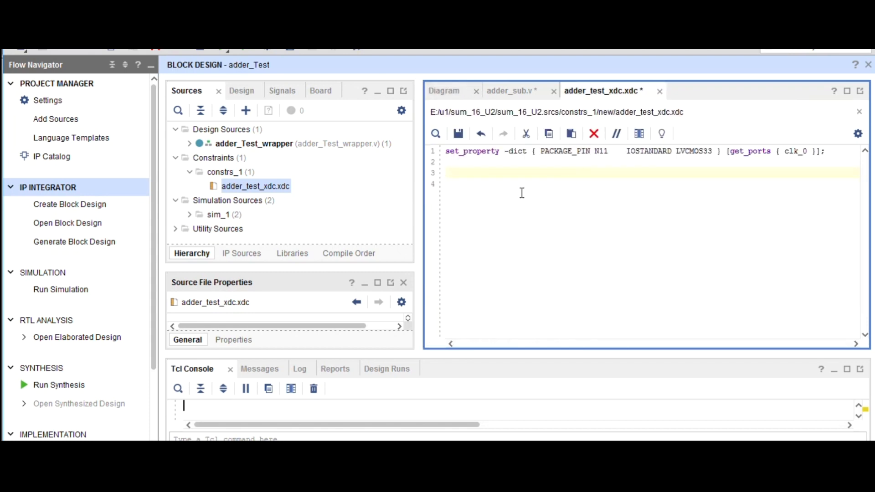
key("ctrl+v")
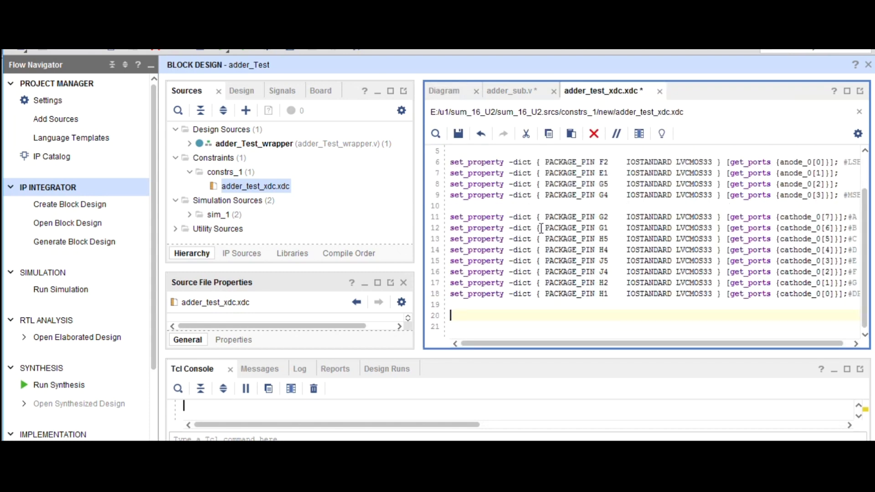
Widen the editor, delete the three surplus blank lines above the anode_0 constraints, and save adder_test_xdc.xdc.
left_click_drag(422, 275, 397, 269)
type("set_property -dict { PACKAGE_PIN N11    IOSTANDARD LVCMOS33 } [get_ports { clk_0 }];")
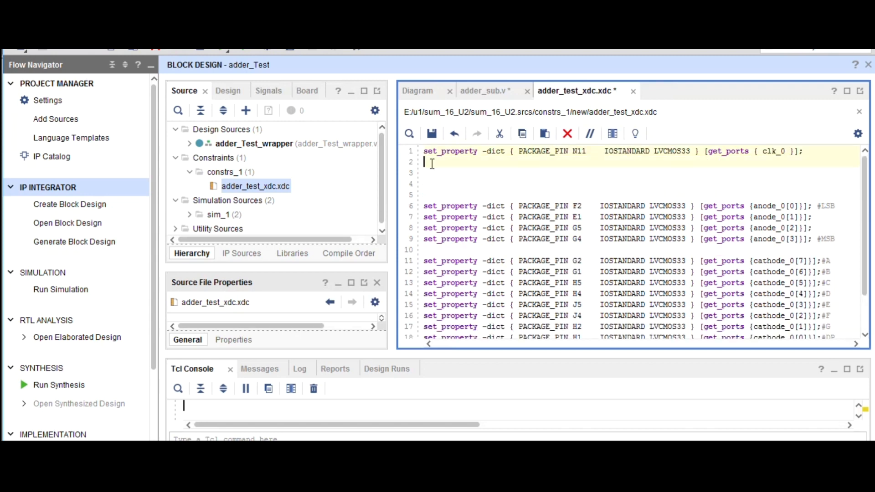
key("Delete")
key("Delete")
key("Delete")
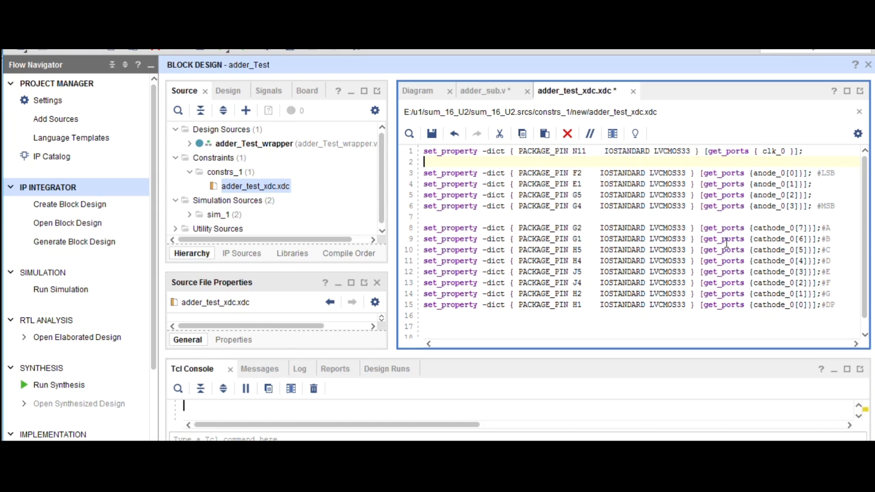
left_click(432, 133)
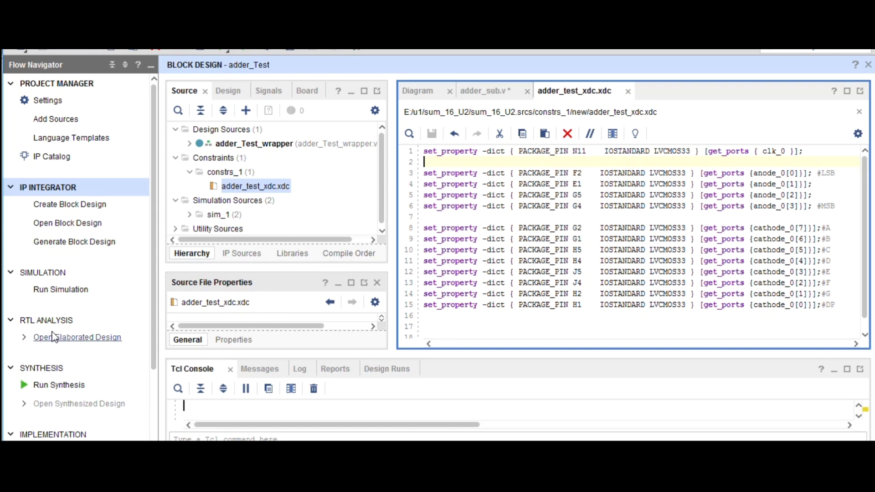
Generate the bitstream, saving adder_sub.v and launching synthesis and implementation on the local host with 12 jobs in the default directory.
scroll(54, 337, "down", 3)
left_click(57, 427)
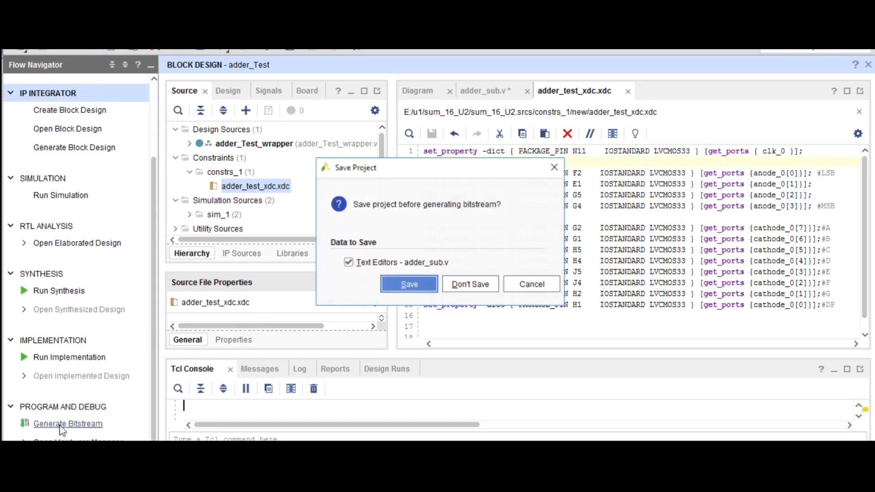
left_click(410, 284)
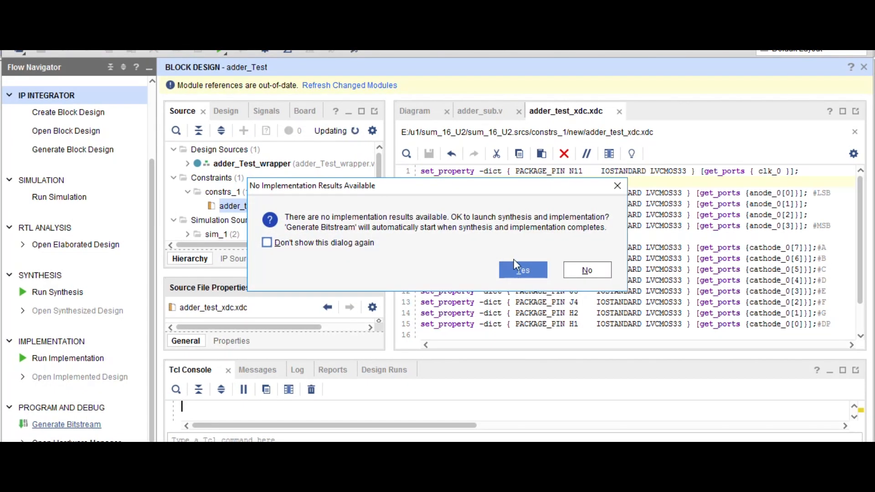
left_click(522, 272)
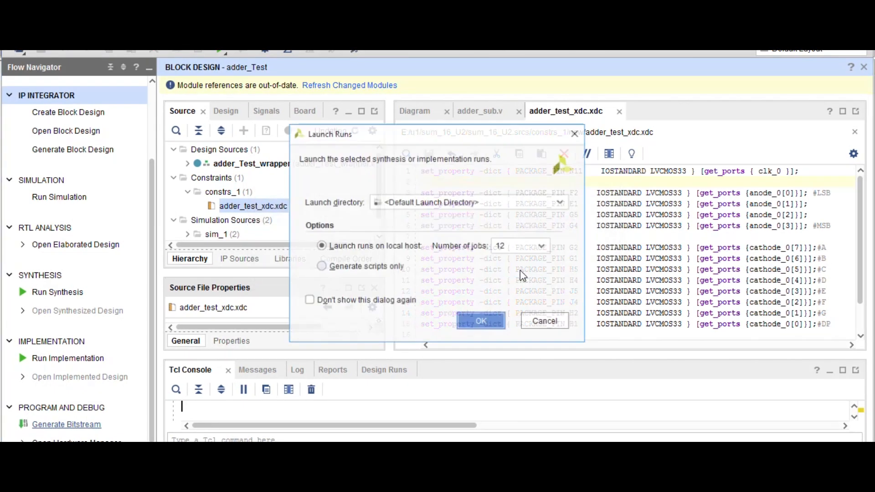
left_click(476, 322)
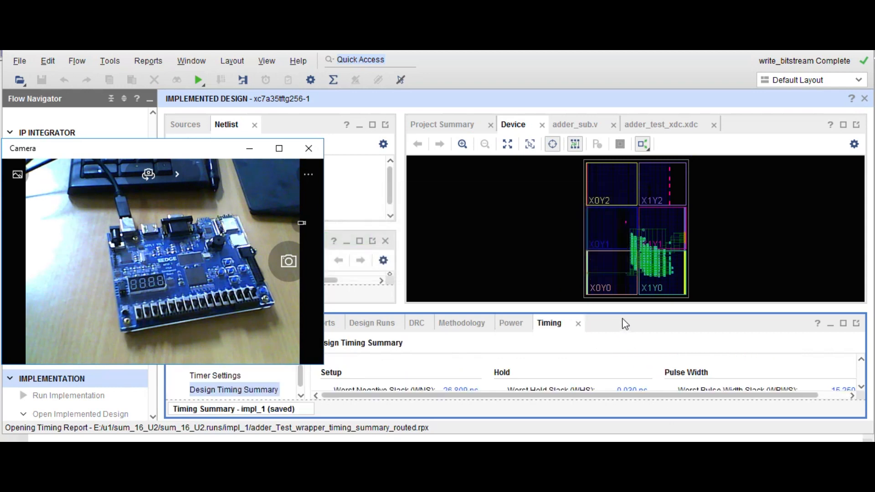
Minimize the Camera window and examine the placed cells and routing in the implemented design's device view up close.
left_click(249, 149)
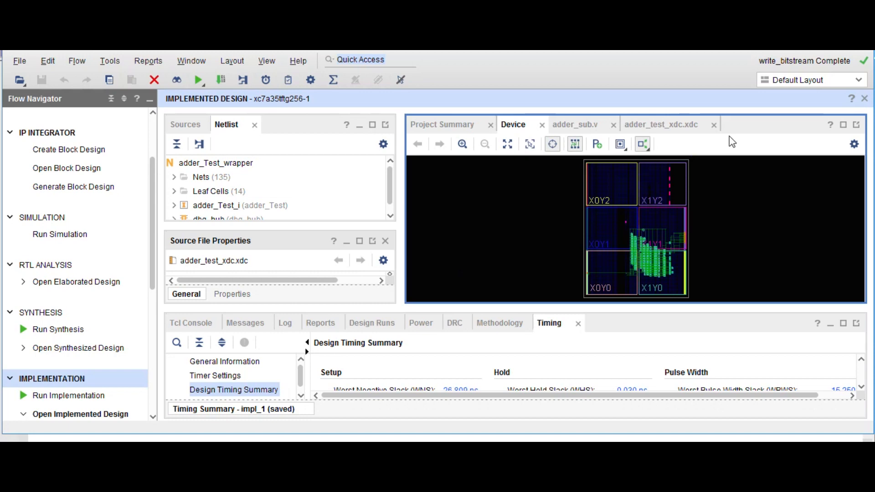
left_click_drag(619, 231, 661, 276)
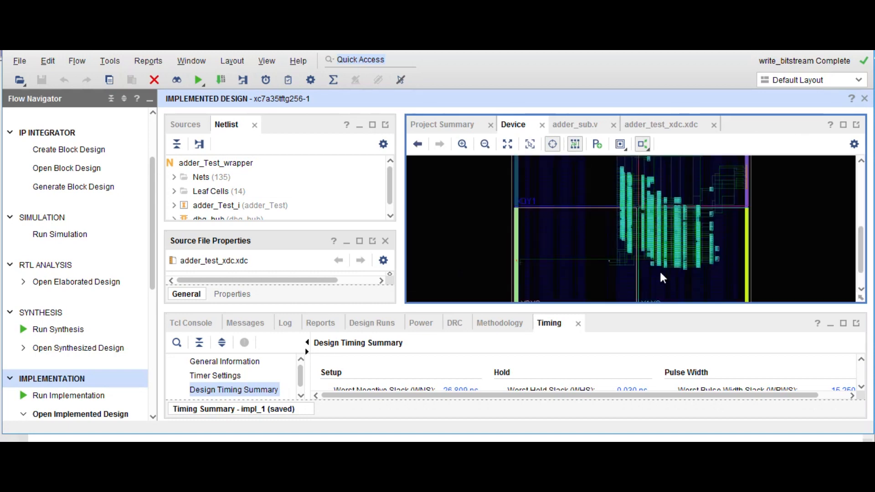
left_click_drag(637, 213, 671, 242)
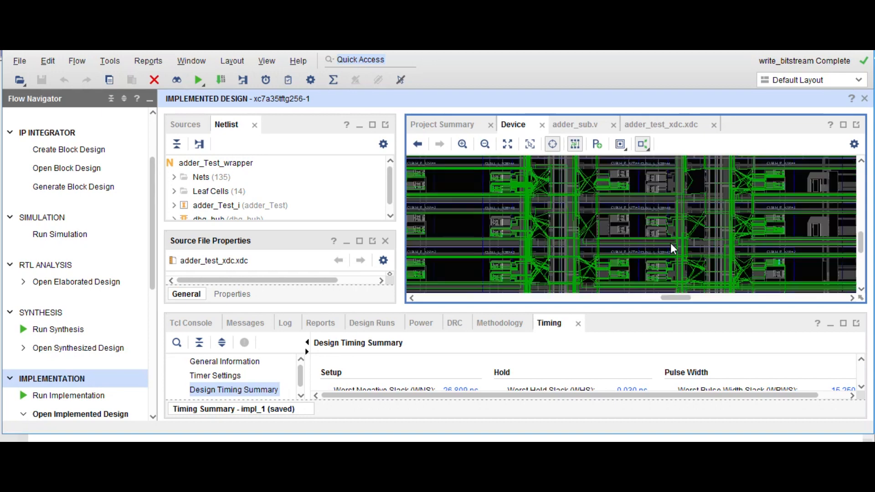
left_click_drag(649, 201, 705, 253)
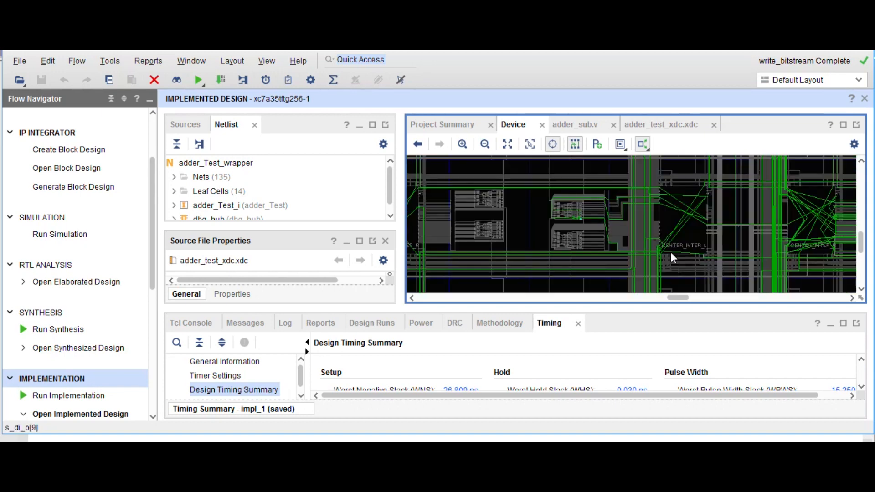
scroll(602, 230, "up", 2)
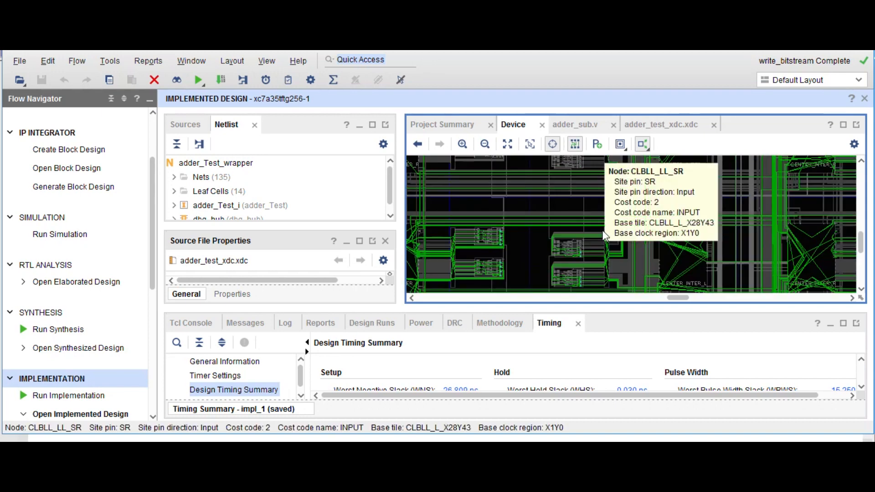
scroll(605, 234, "down", 2)
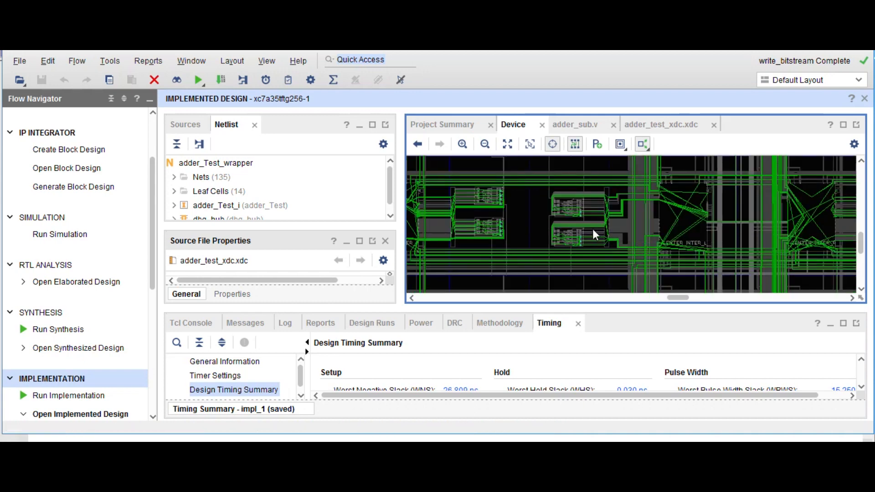
Enlarge the device view slightly and examine the routing through the slices and interconnect tiles around the placed cells.
scroll(582, 225, "down", 2)
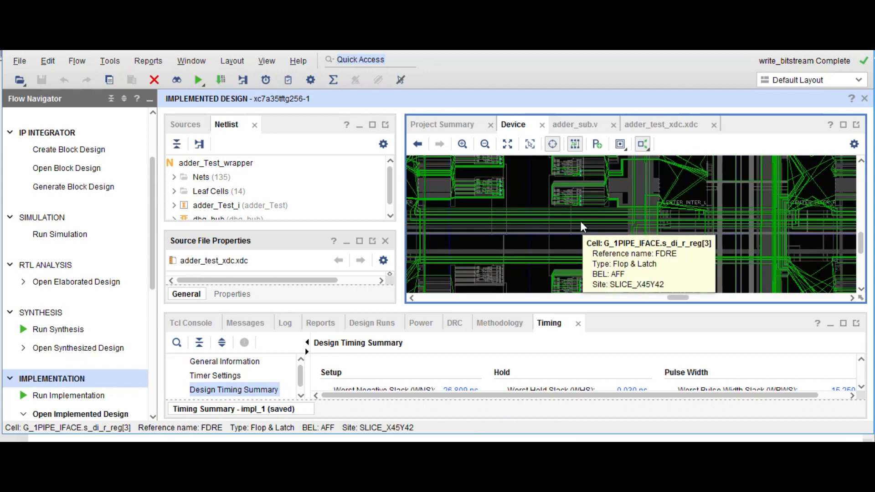
scroll(581, 221, "down", 1)
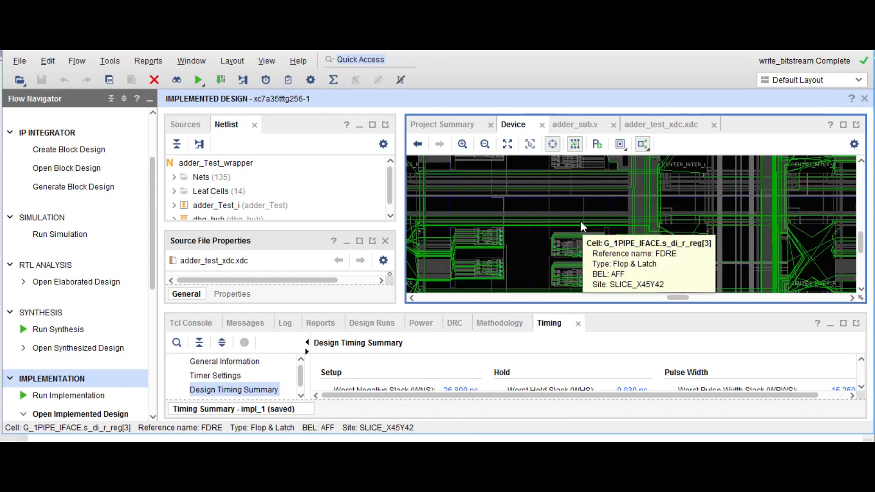
scroll(580, 220, "down", 1)
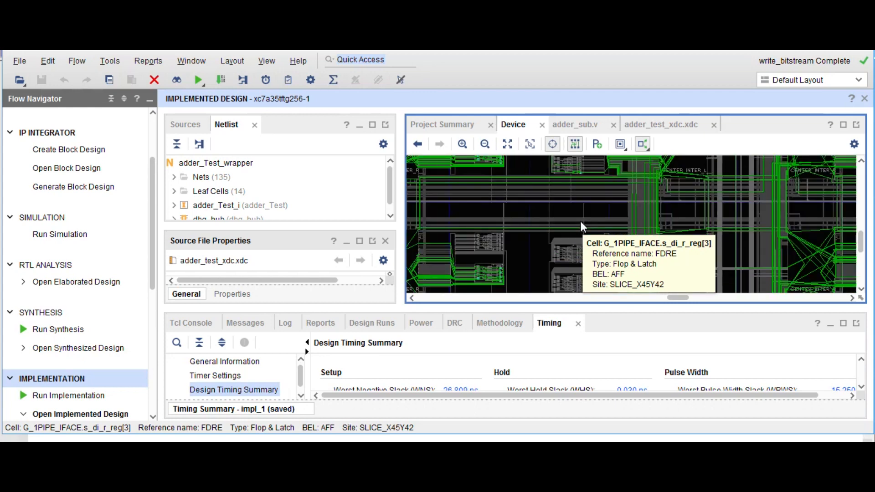
left_click_drag(608, 304, 609, 319)
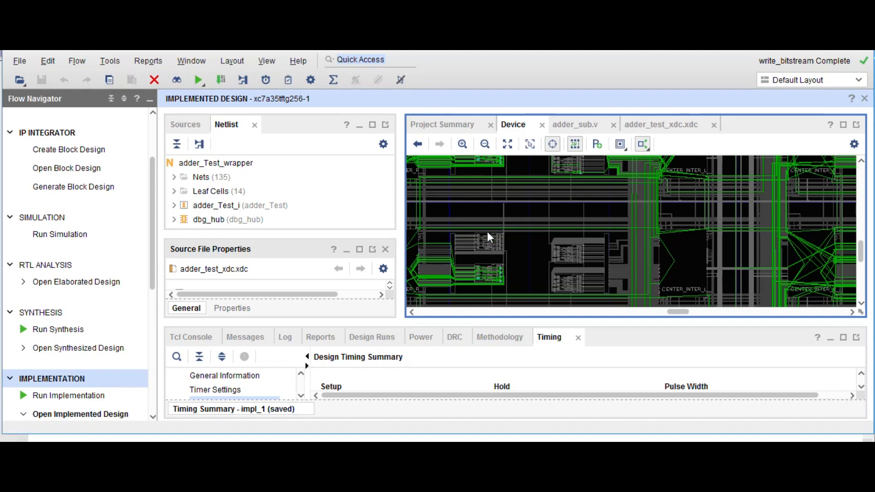
scroll(489, 232, "down", 2)
scroll(488, 232, "up", 6)
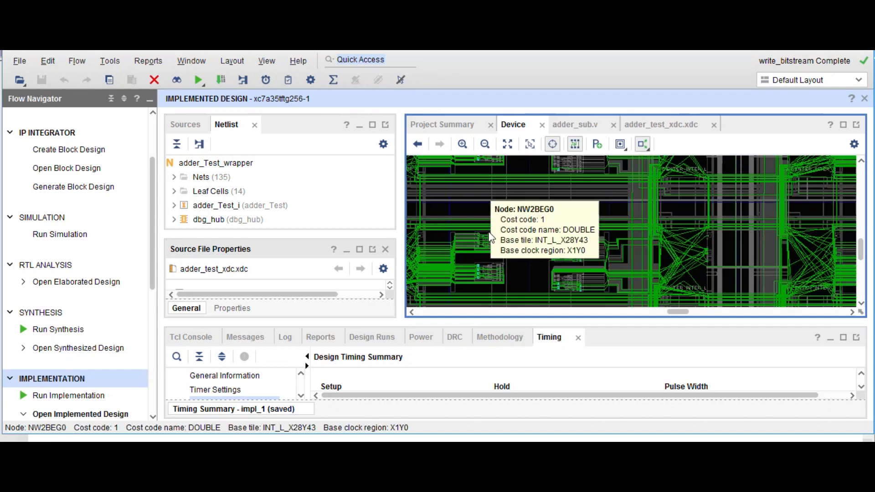
scroll(490, 234, "up", 4)
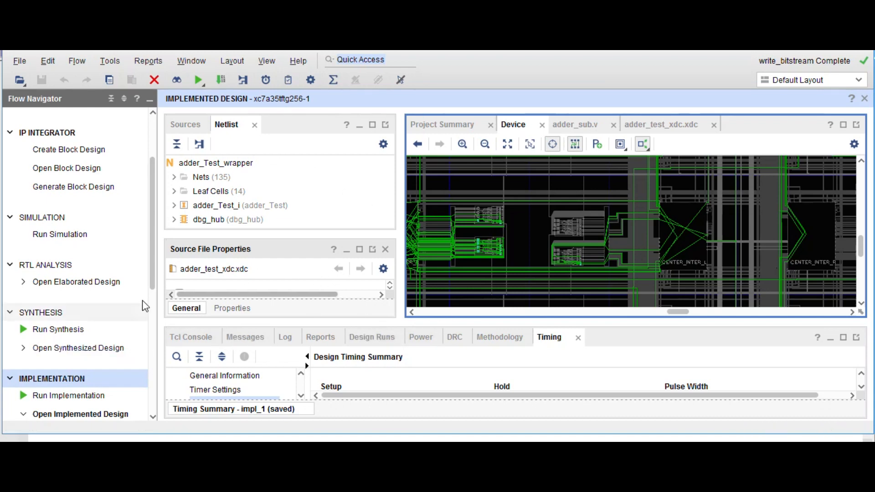
Leave the device view for the Project Summary and open the Hardware Manager.
scroll(85, 401, "down", 5)
scroll(86, 403, "down", 1)
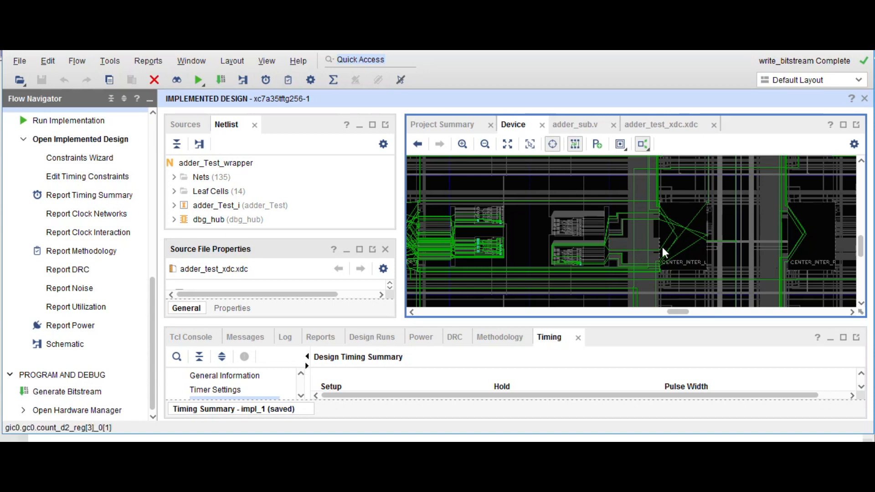
scroll(619, 253, "down", 2)
scroll(618, 253, "down", 5)
left_click(442, 124)
left_click(76, 412)
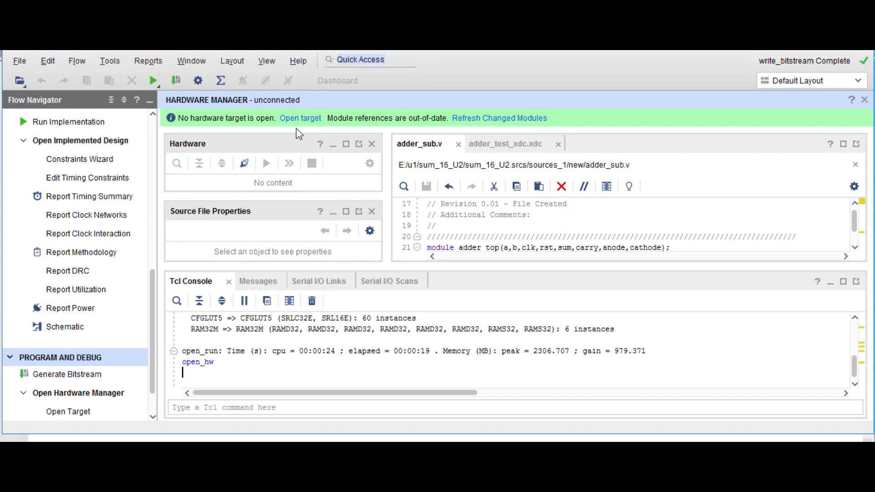
Auto-connect the Hardware Manager to the board and move the Camera window clear of the Hardware panel.
left_click(537, 451)
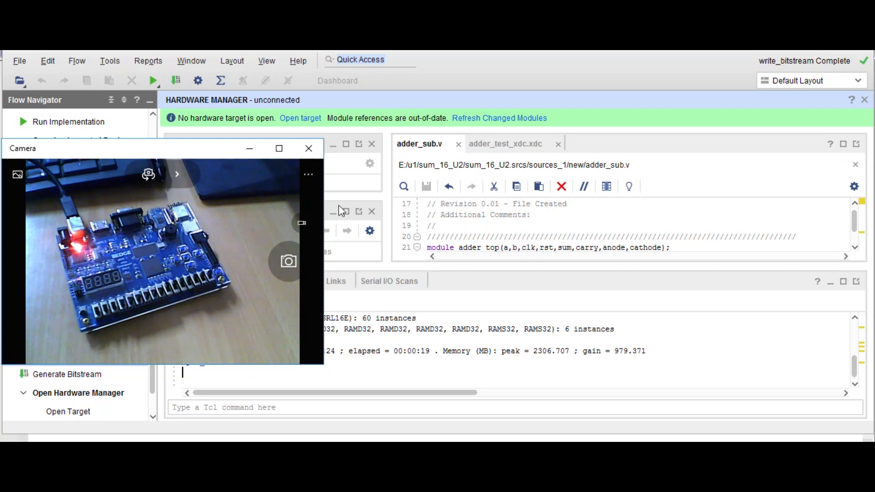
left_click(310, 119)
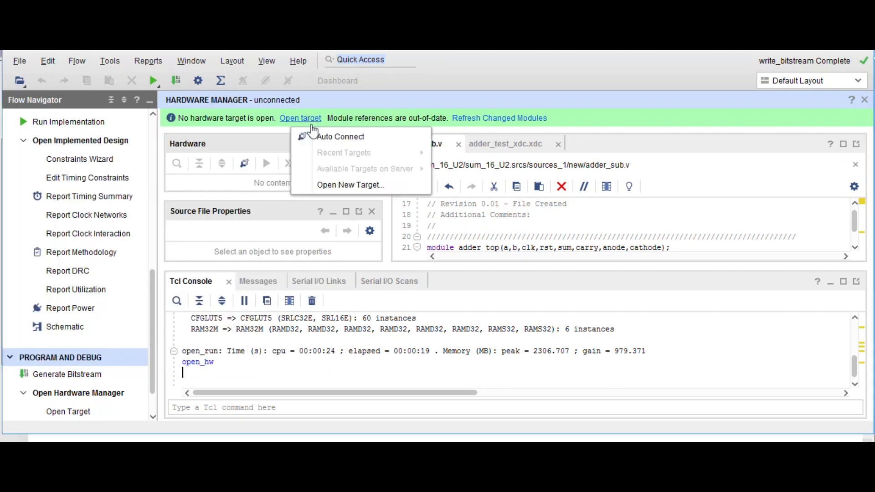
left_click(320, 137)
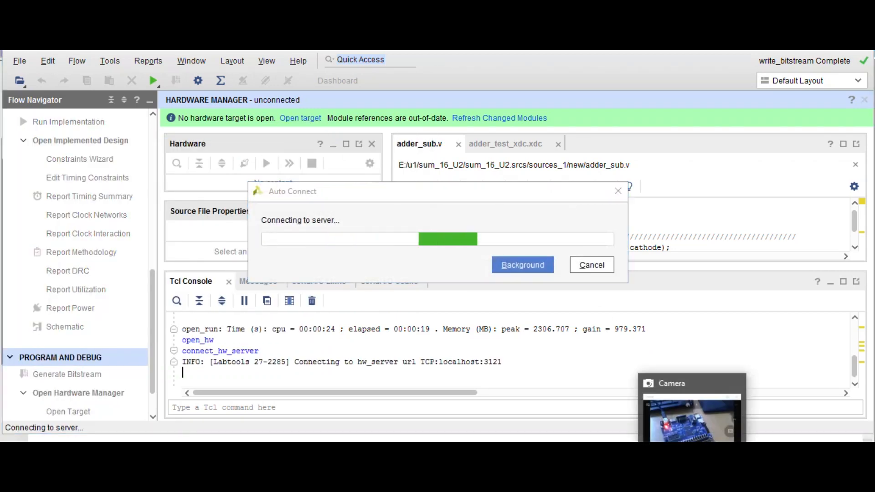
left_click(693, 479)
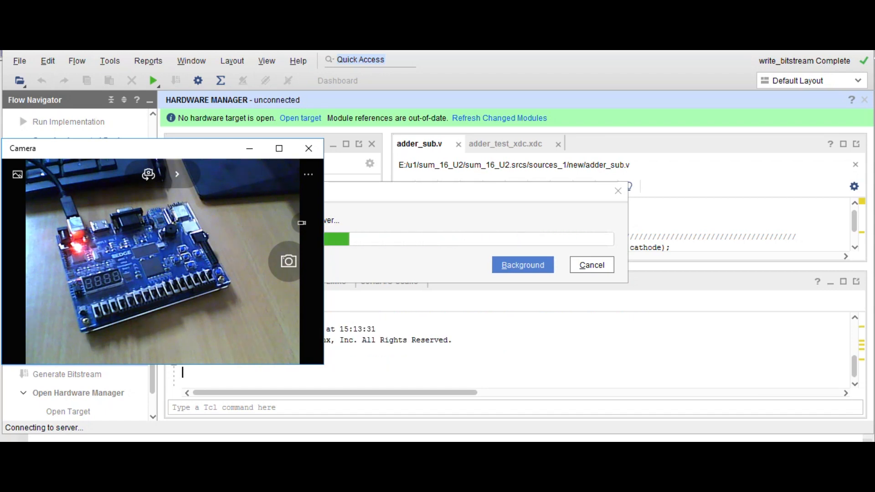
left_click_drag(204, 150, 750, 203)
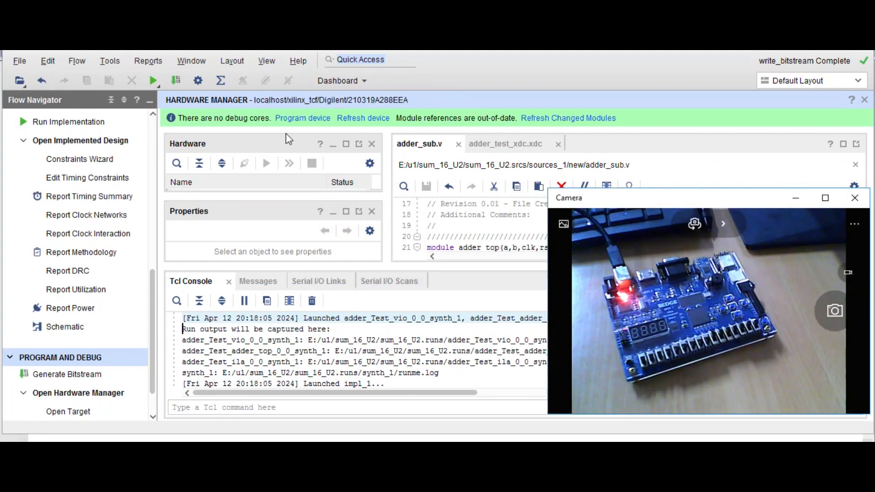
Program the xc7a35t device with adder_Test_wrapper.bit and bring the Camera window back into view.
left_click(303, 118)
left_click(513, 315)
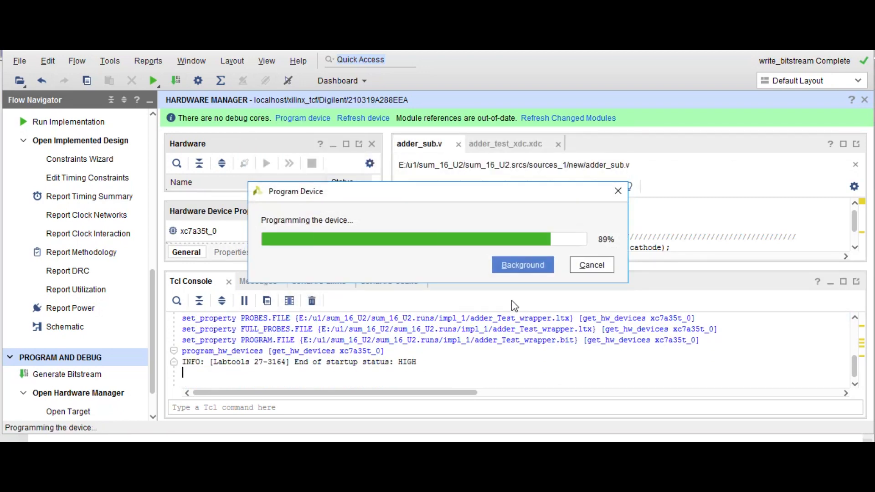
left_click(684, 449)
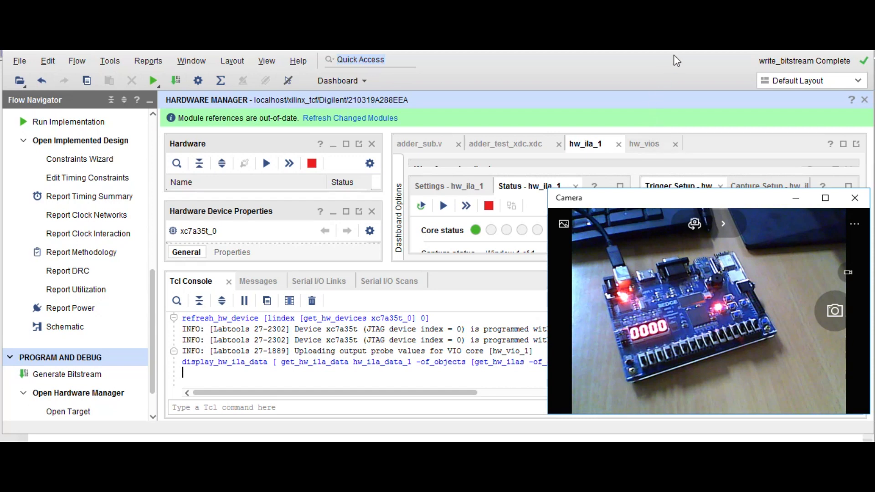
Narrow the Vivado window beside the Camera view, shrink the Hardware panel, and collapse the Flow Navigator.
left_click_drag(870, 68, 617, 80)
left_click_drag(698, 193, 735, 177)
left_click_drag(386, 194, 229, 188)
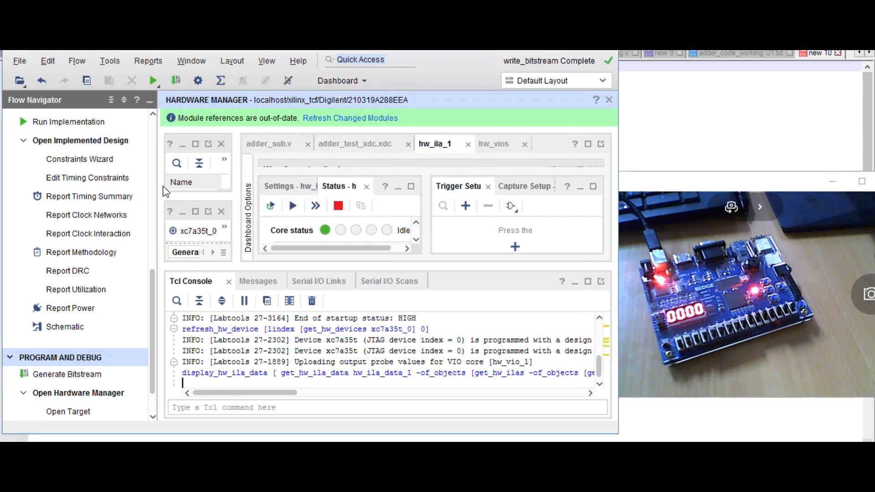
left_click_drag(157, 186, 12, 178)
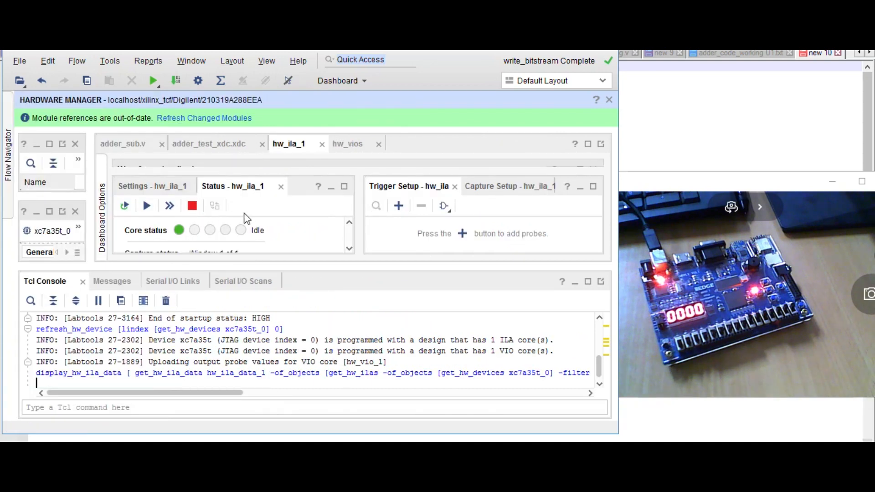
Add all hw_vio_1 probes to the hw_vios dashboard.
left_click(348, 145)
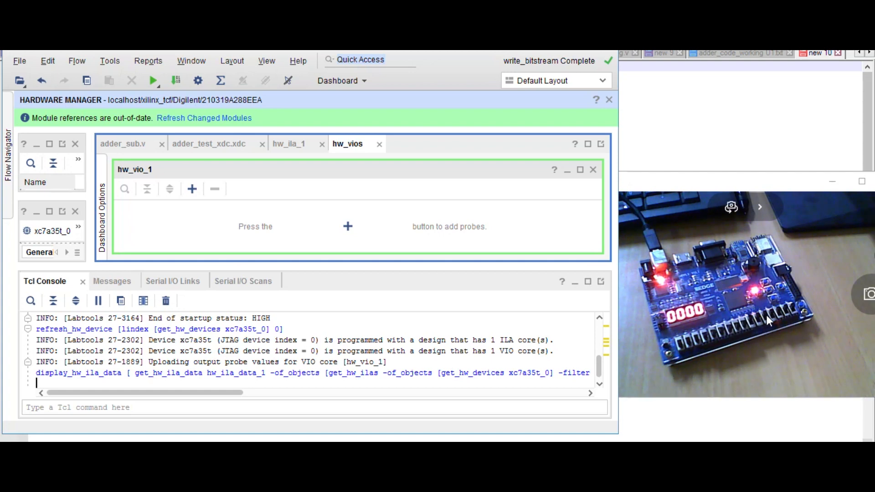
left_click(347, 226)
left_click(250, 168)
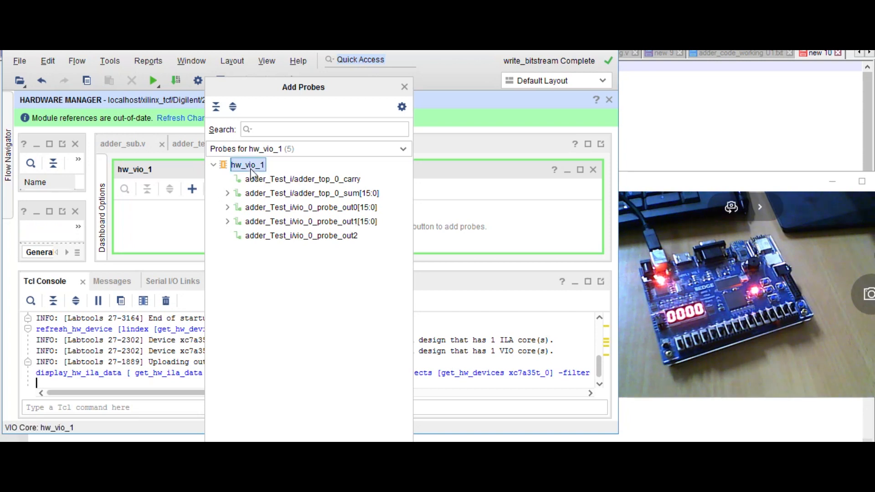
left_click_drag(323, 91, 328, 50)
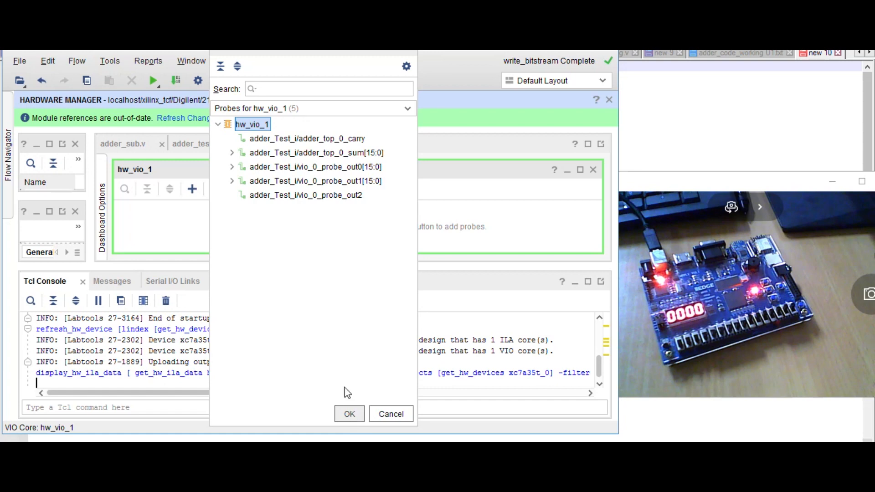
left_click(350, 421)
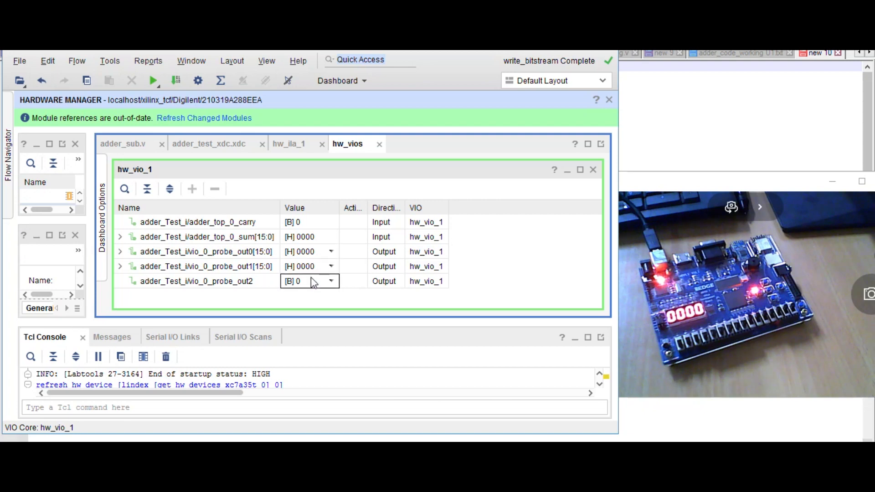
Set the VIO output vio_0_probe_out0 to hexadecimal 0110.
left_click(325, 258)
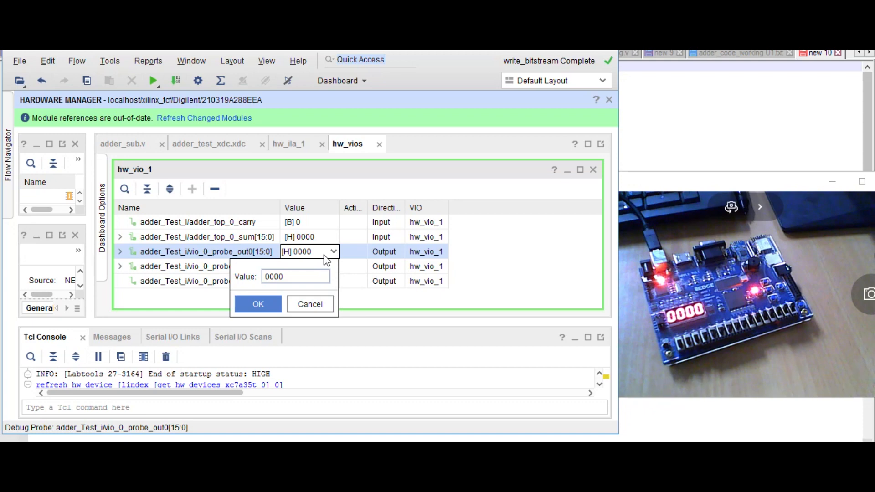
key("Tab")
type("01")
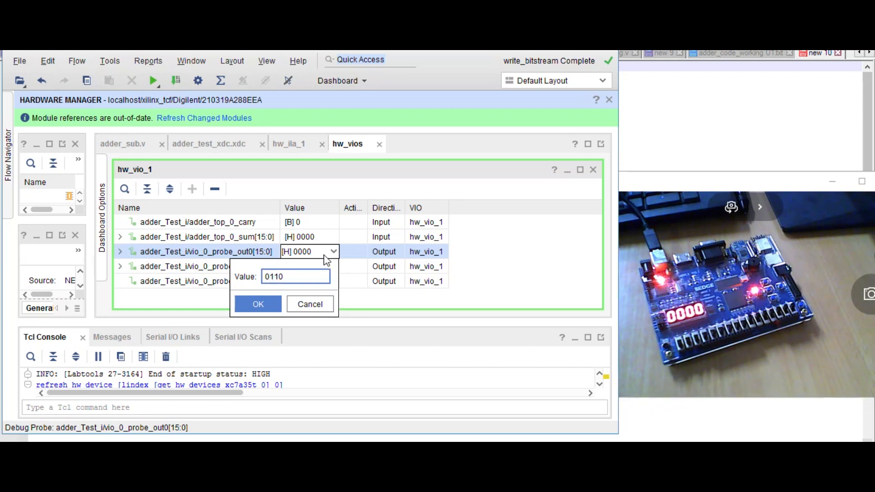
key("Return")
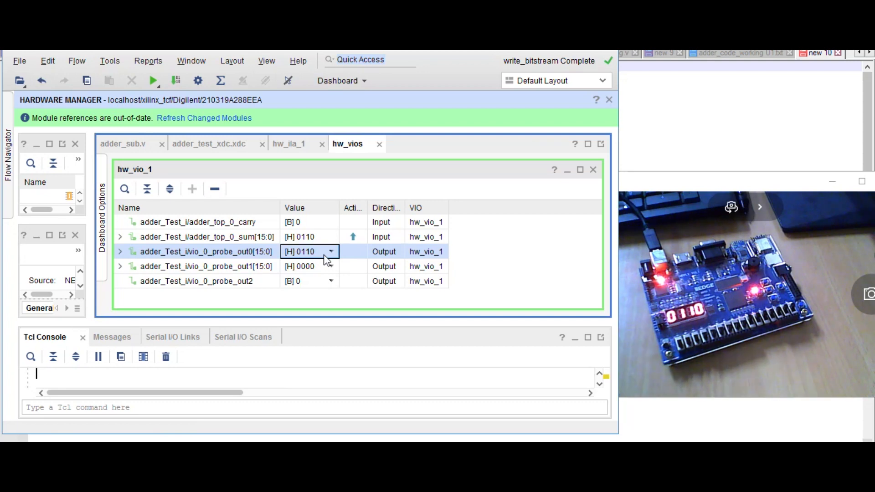
Set the VIO output vio_0_probe_out1 to hexadecimal 0001.
left_click(315, 267)
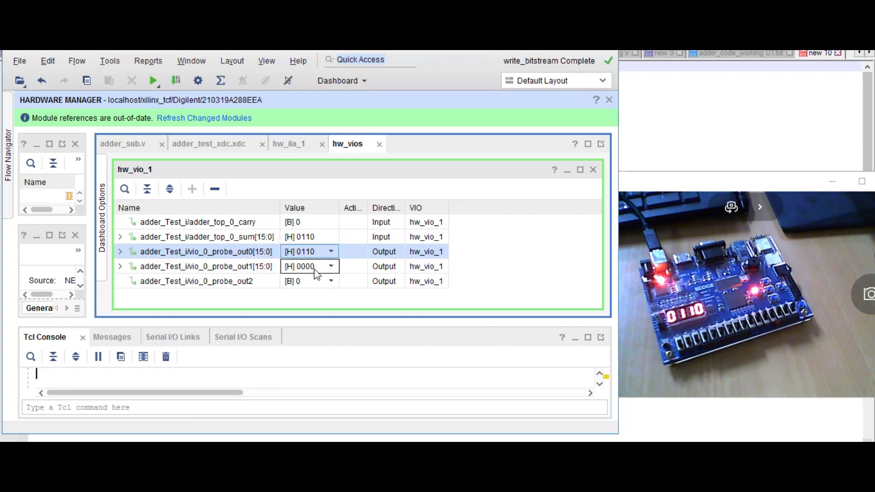
left_click(309, 251)
left_click(318, 267)
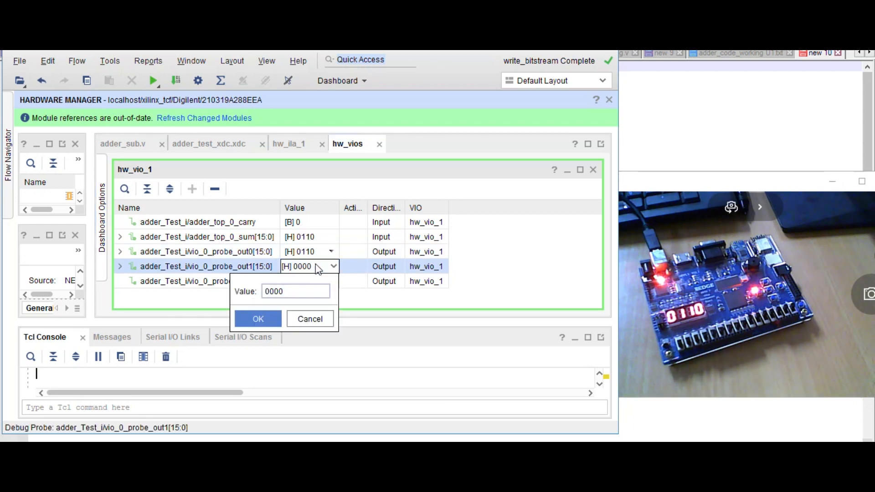
key("Right")
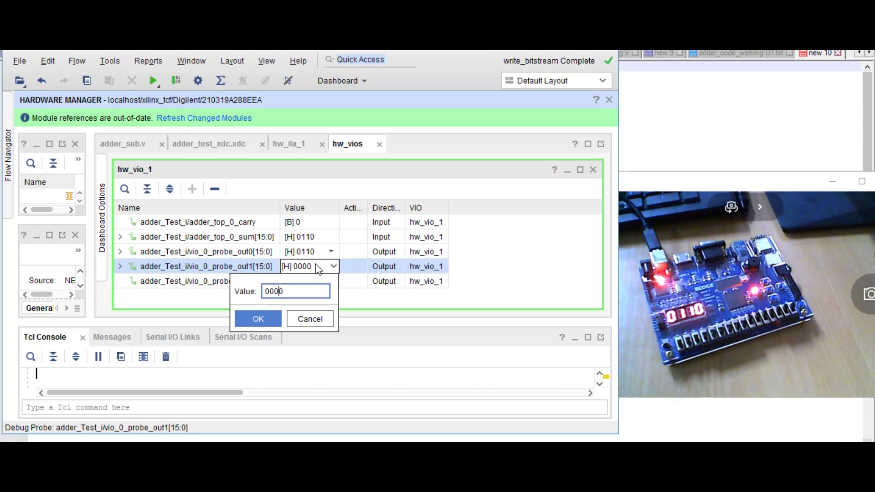
key("BackSpace")
type("1")
key("Return")
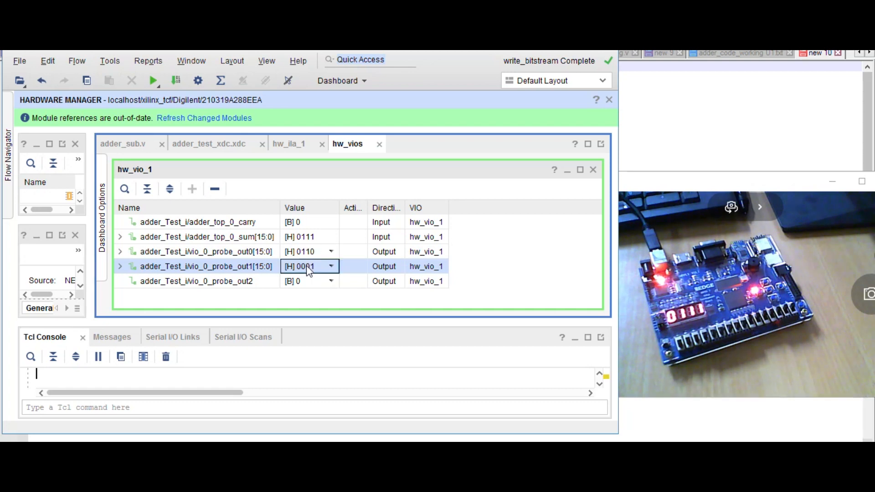
Change the VIO output vio_0_probe_out0 to hexadecimal 0122.
left_click(308, 255)
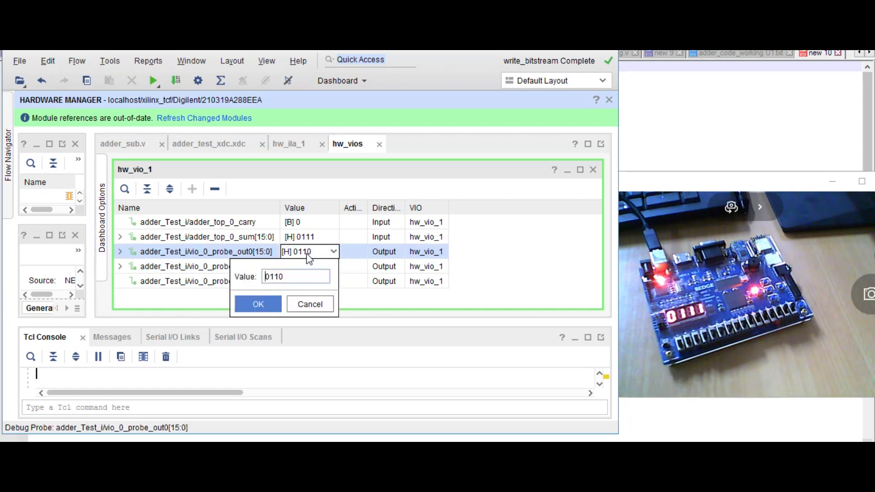
key("Right")
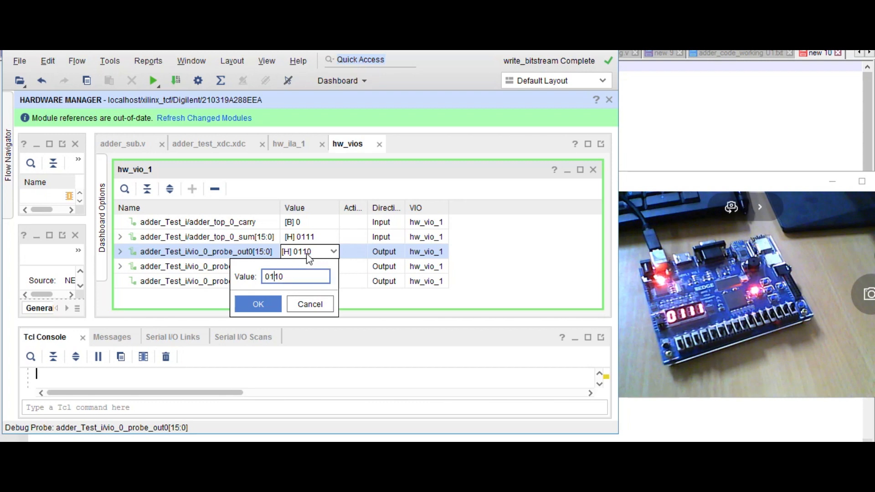
key("Right")
key("Delete")
type("2")
key("Delete")
type("2")
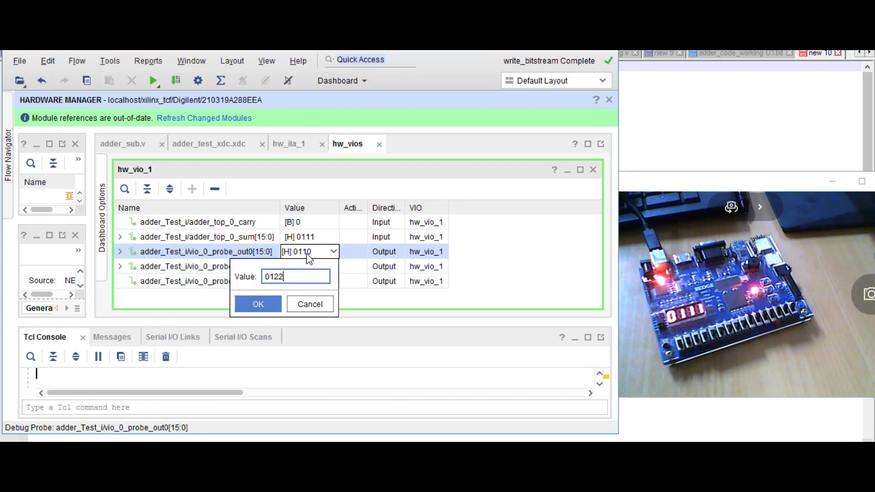
key("Return")
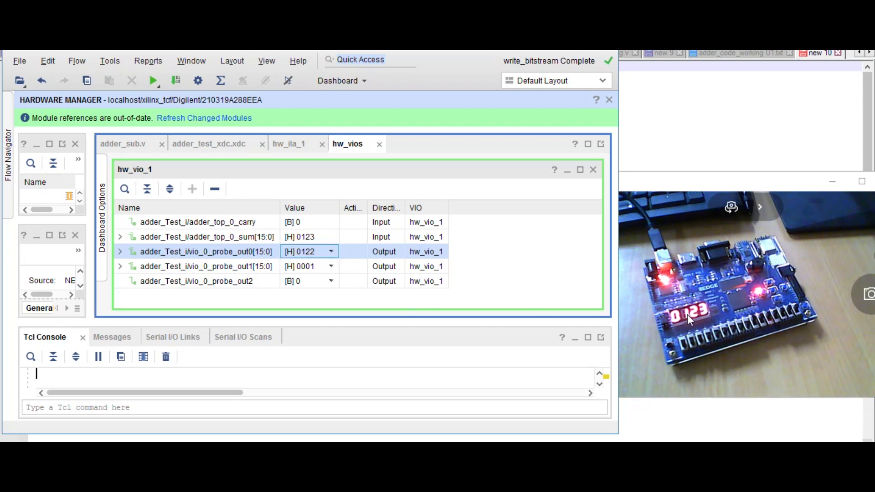
In the hw_ila_1 dashboard, widen the Trigger Setup pane, run the ILA trigger, and maximize the dashboard to view the captured waveform.
left_click(292, 143)
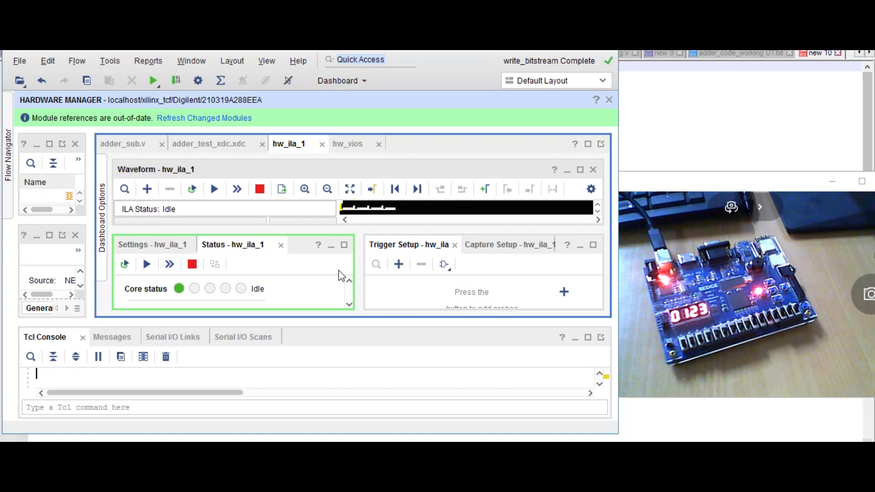
left_click_drag(360, 273, 250, 269)
left_click(216, 190)
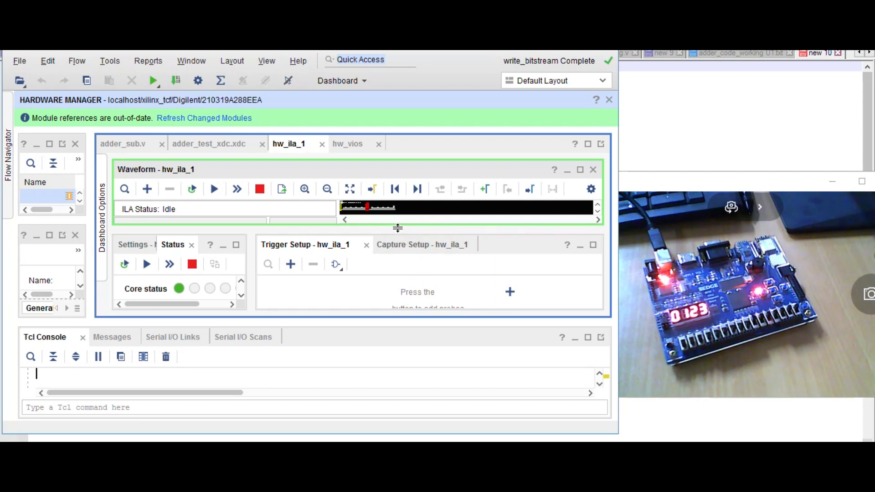
left_click(588, 145)
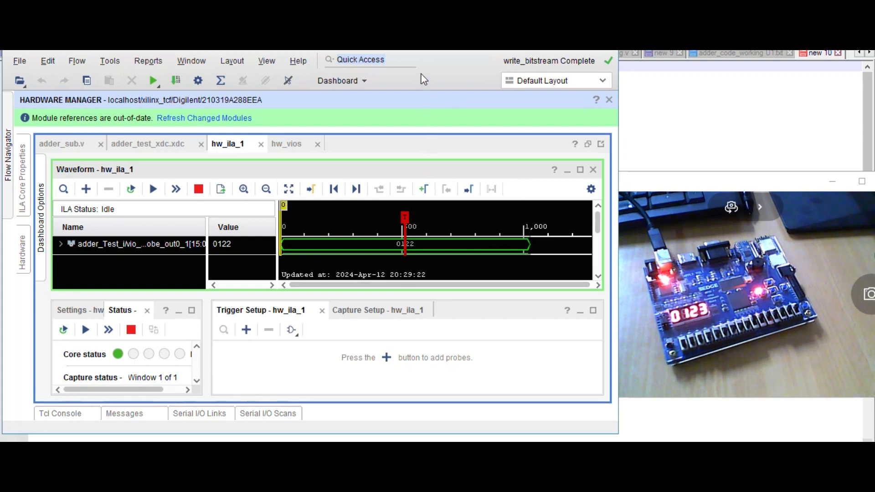
Enlarge the hw_ila_1 waveform pane to show all probes and widen its Name column to fit the full signal names.
left_click_drag(337, 50, 337, 12)
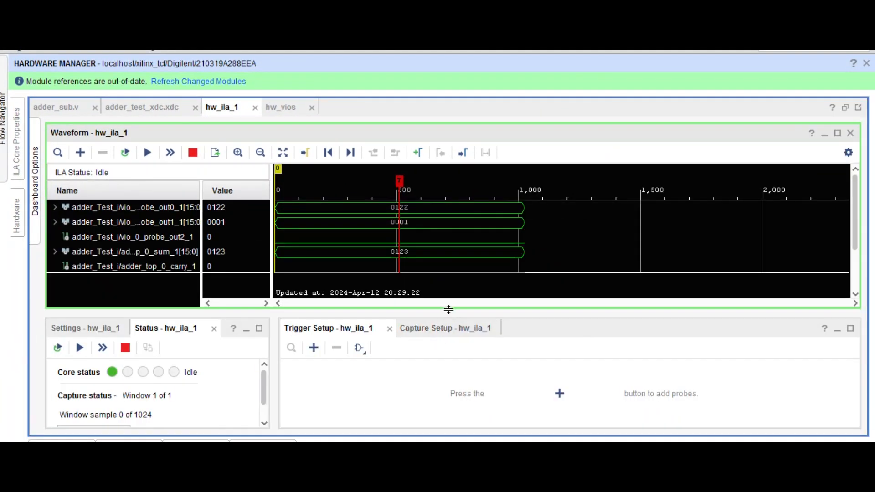
left_click_drag(448, 310, 448, 376)
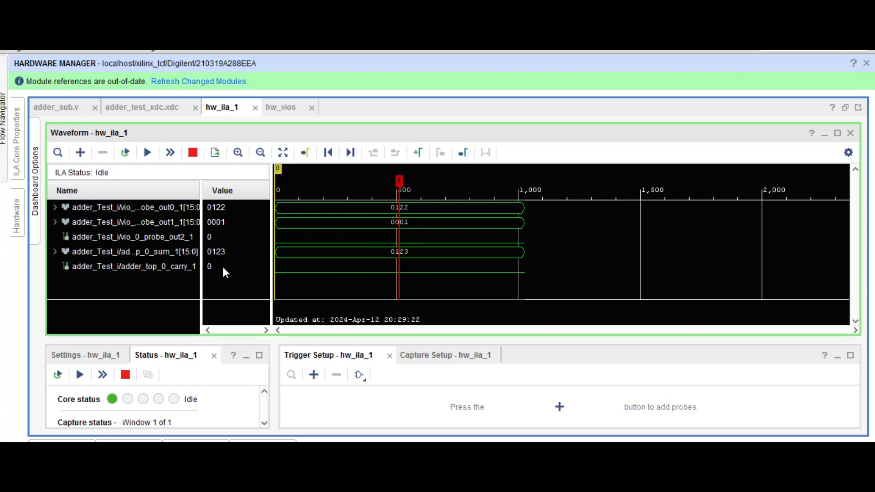
left_click_drag(202, 221, 231, 221)
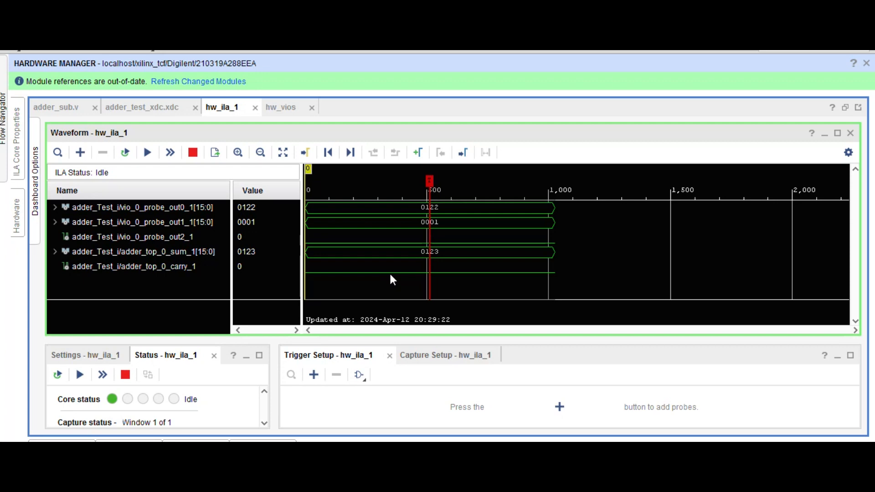
Bring the Camera window in front of Vivado to compare the board's seven-segment display with the captured adder sum.
mouse_move(365, 274)
mouse_move(662, 484)
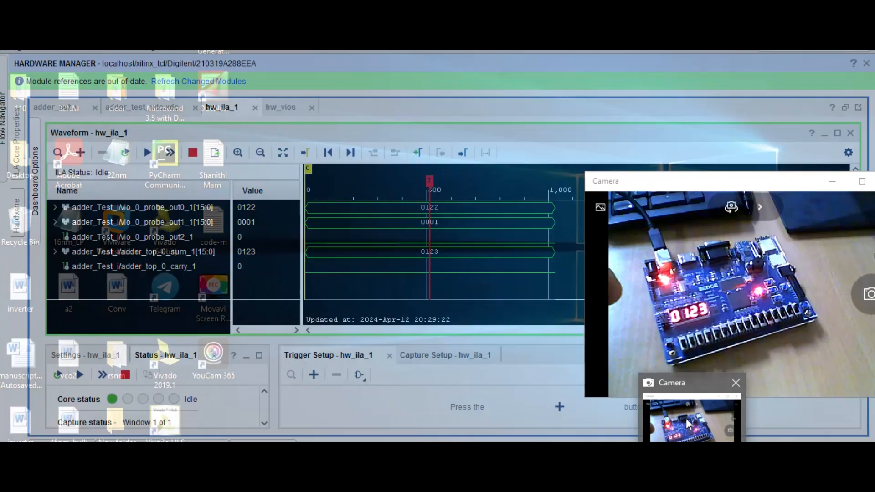
left_click(685, 418)
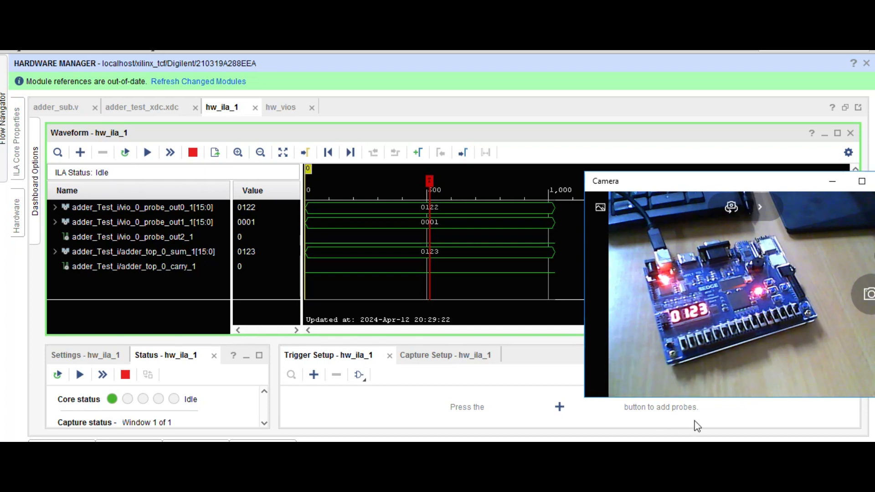
left_click(601, 456)
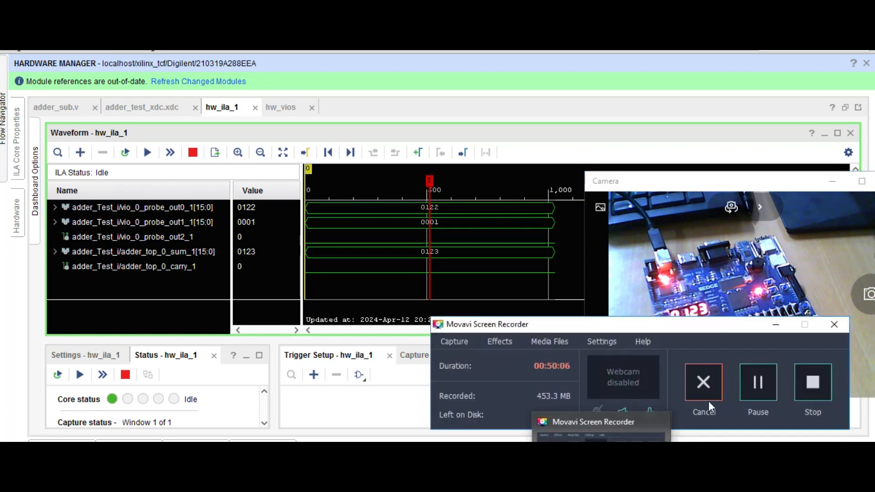